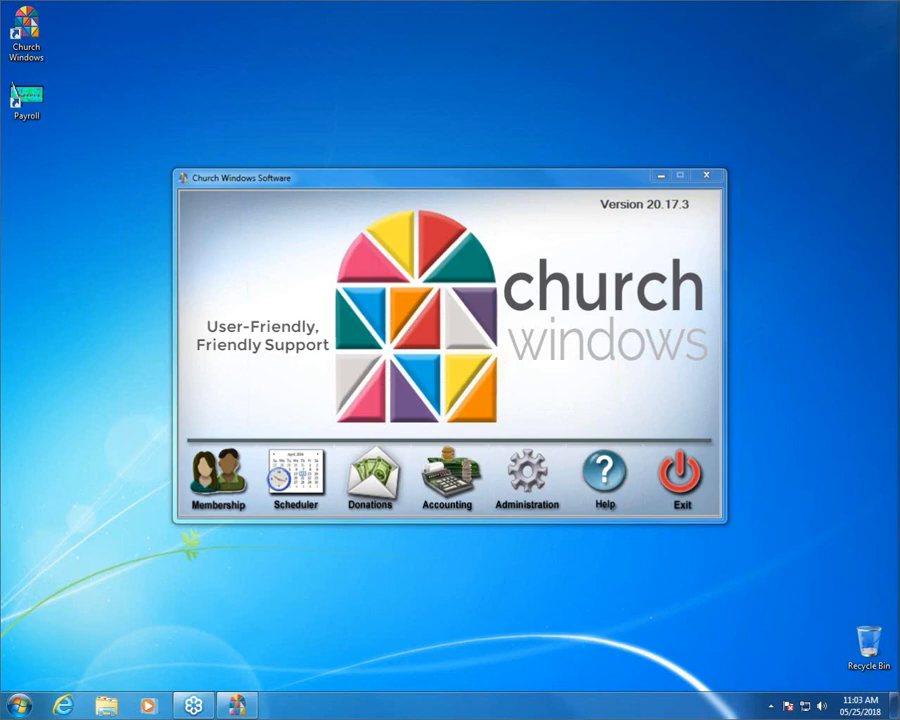
Step: Open the people records in Membership and look up an associate member's record
click(219, 478)
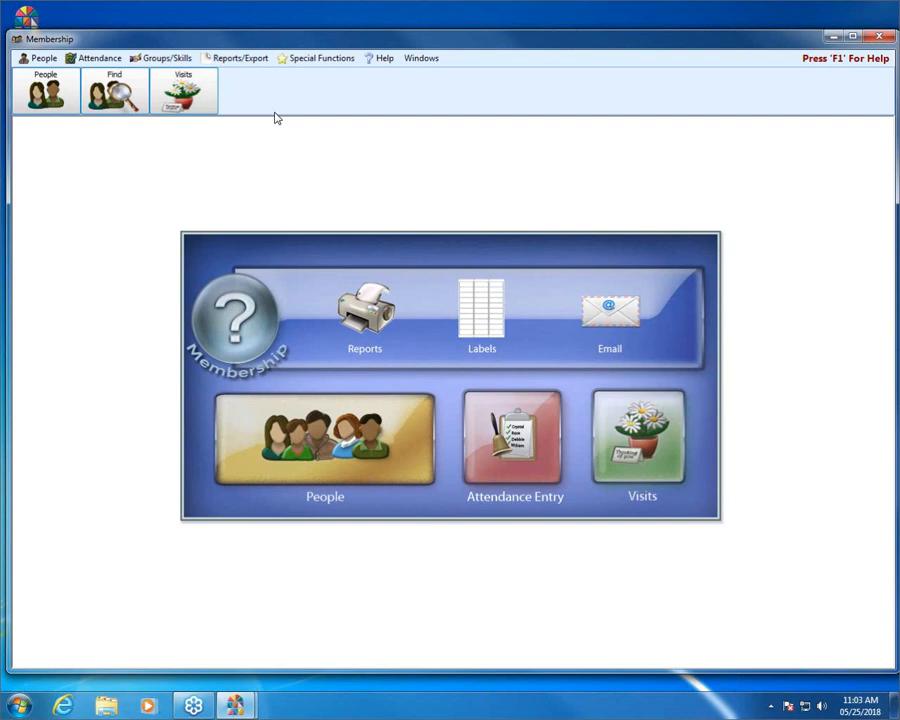
click(296, 456)
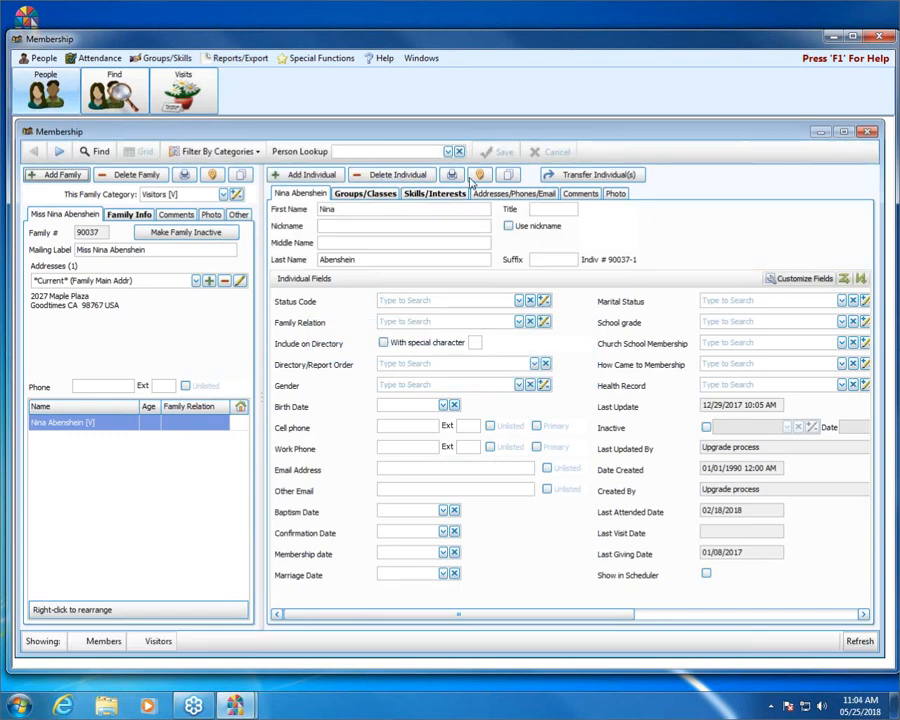
click(447, 151)
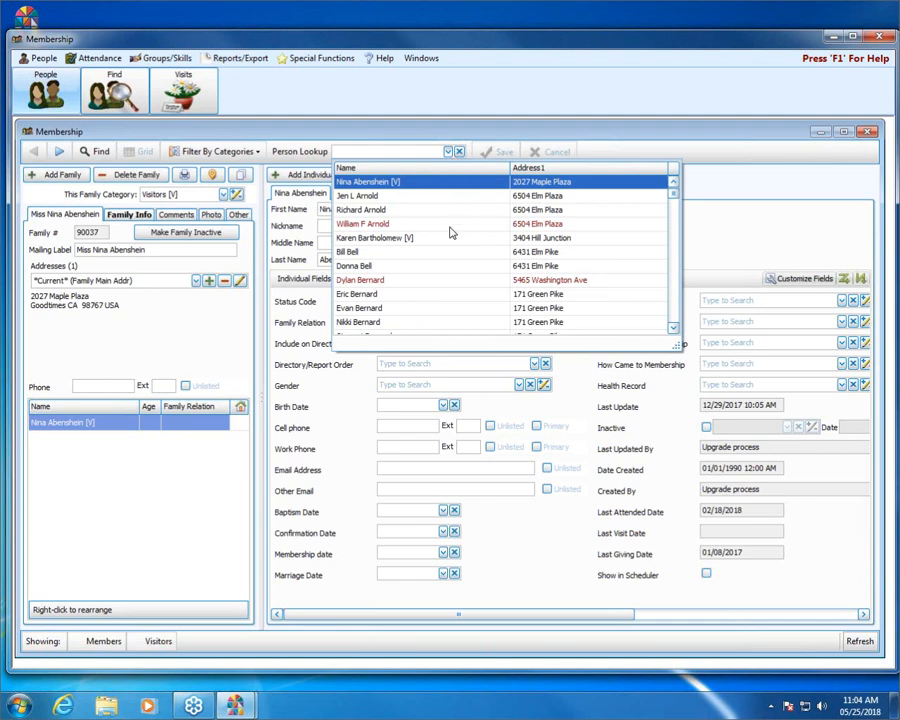
scroll(449, 234, down, 3)
scroll(449, 234, down, 2)
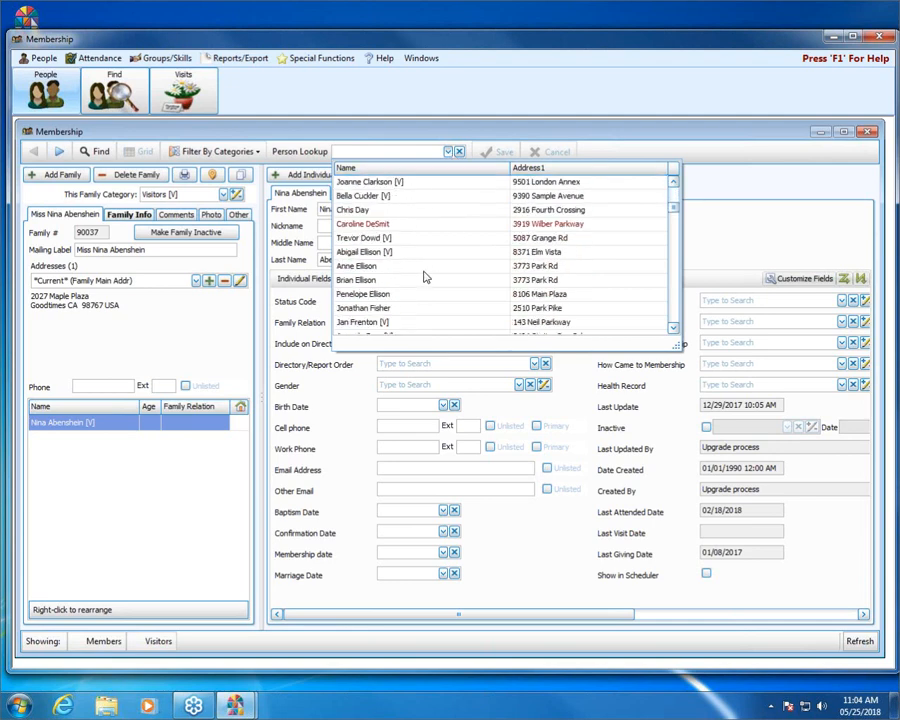
scroll(424, 274, down, 1)
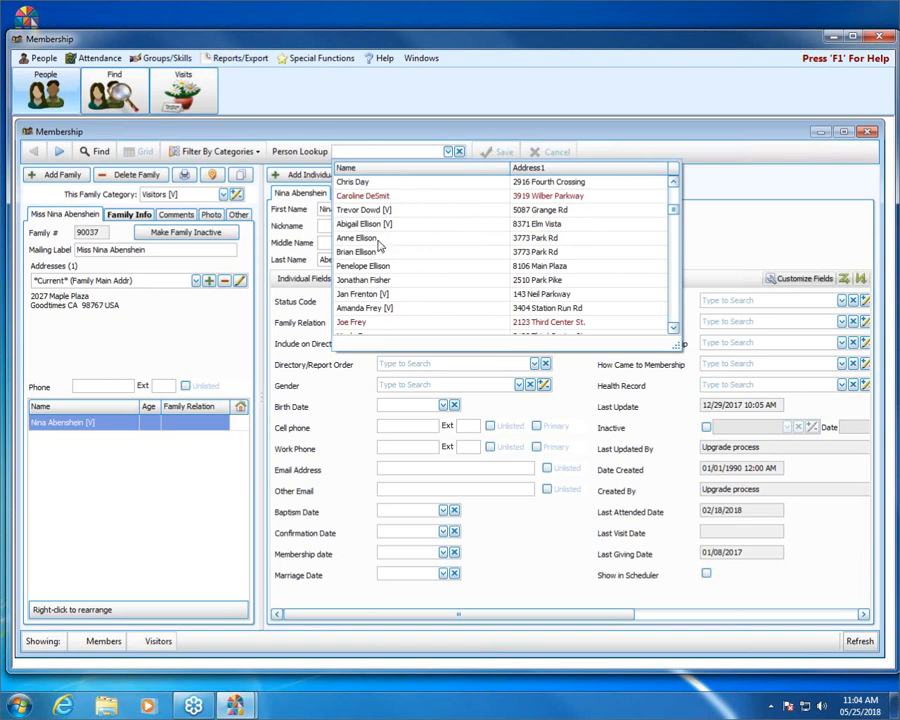
click(424, 238)
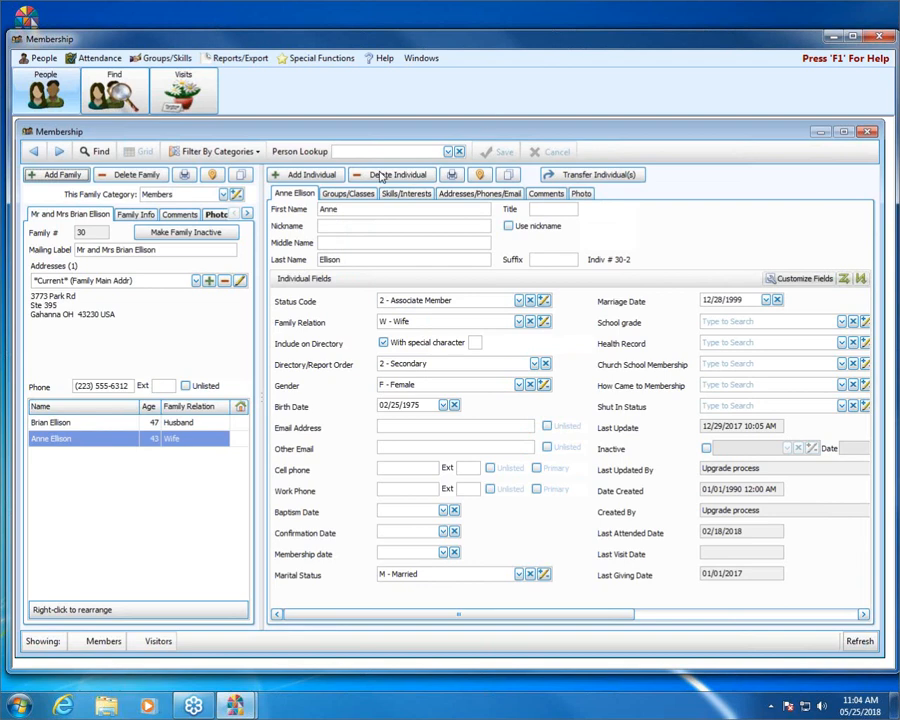
Step: Browse the groups and classes of successive people to the visitor in UMW - Women's Group, and widen the Group column
click(360, 194)
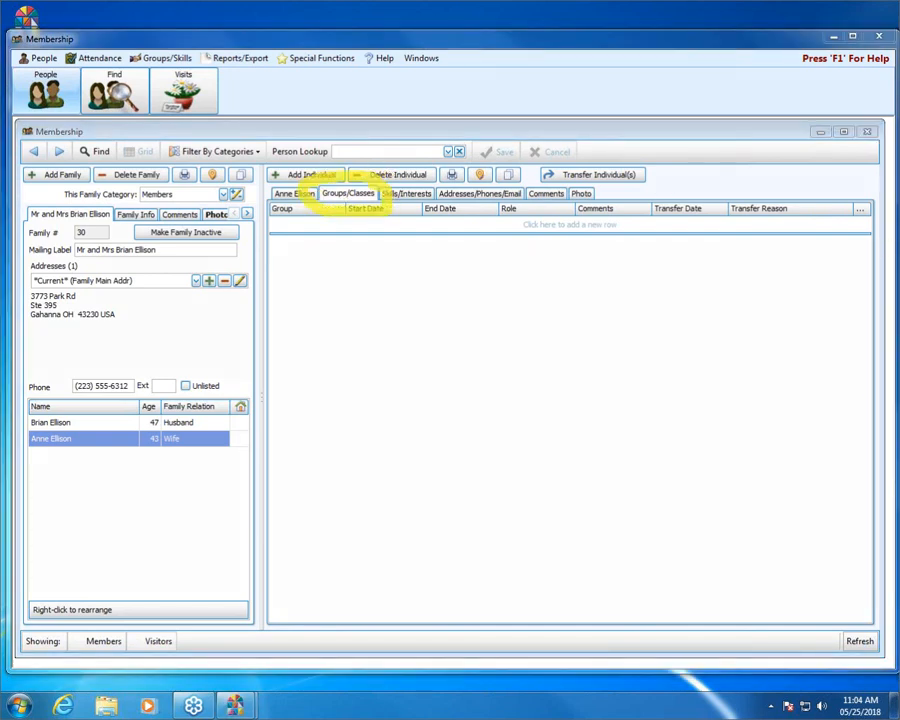
click(60, 153)
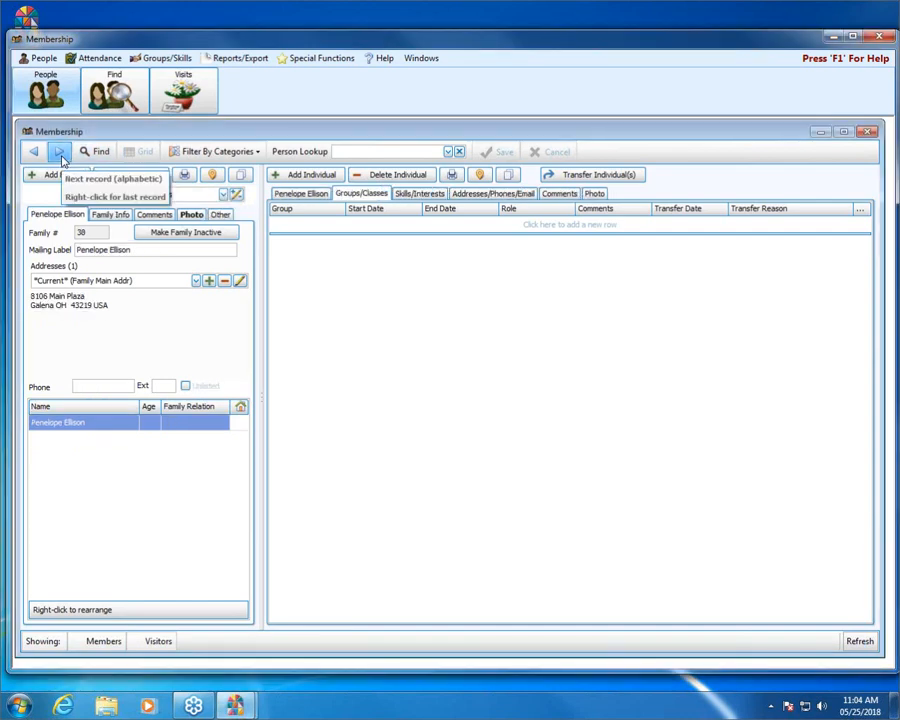
click(60, 153)
click(60, 153)
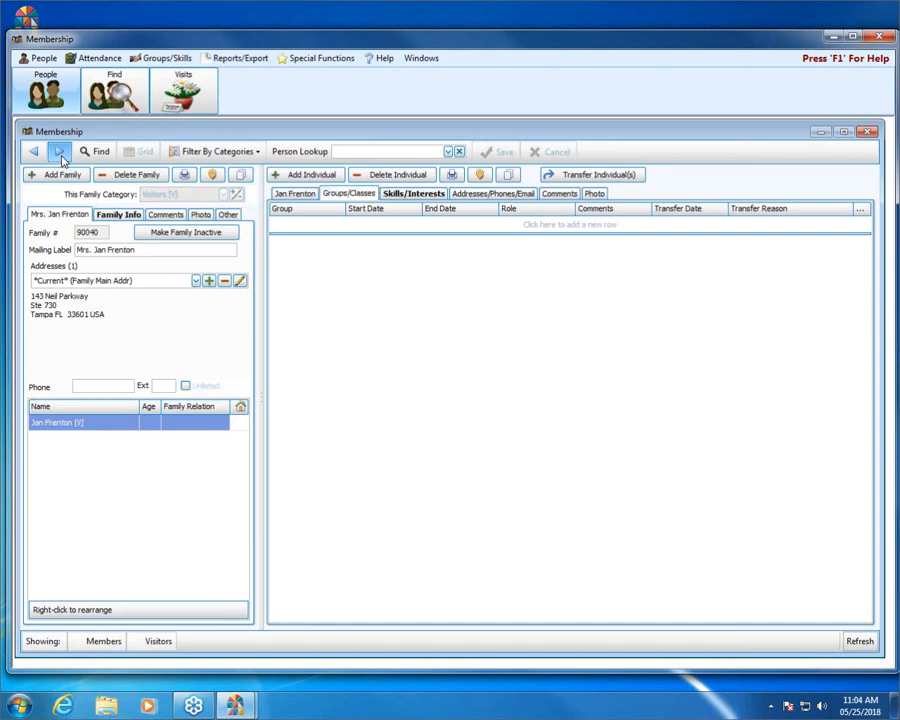
click(60, 153)
click(60, 153)
click(34, 153)
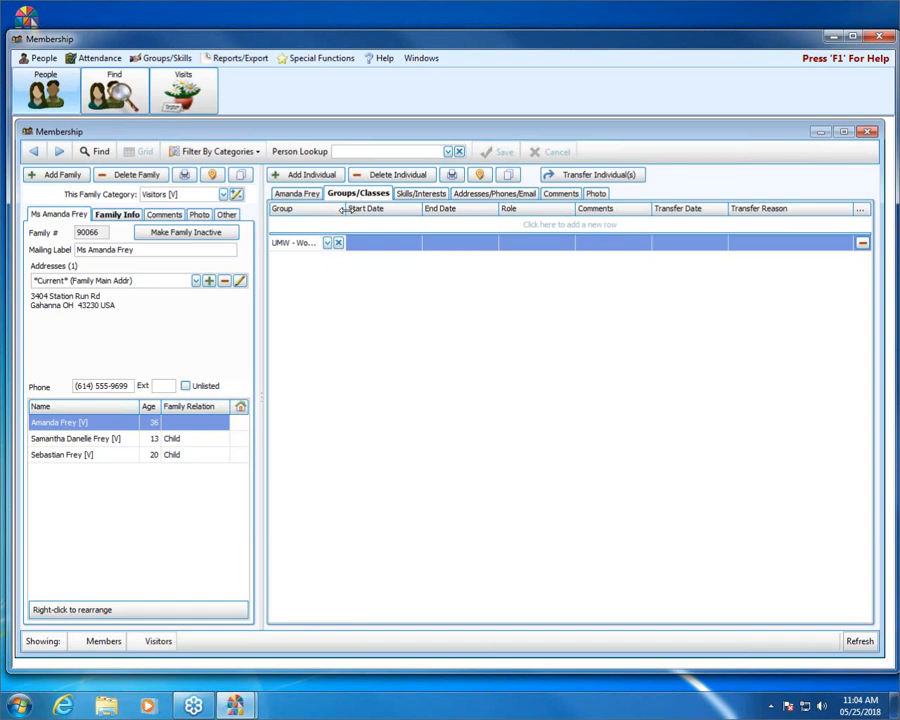
drag(345, 208, 412, 210)
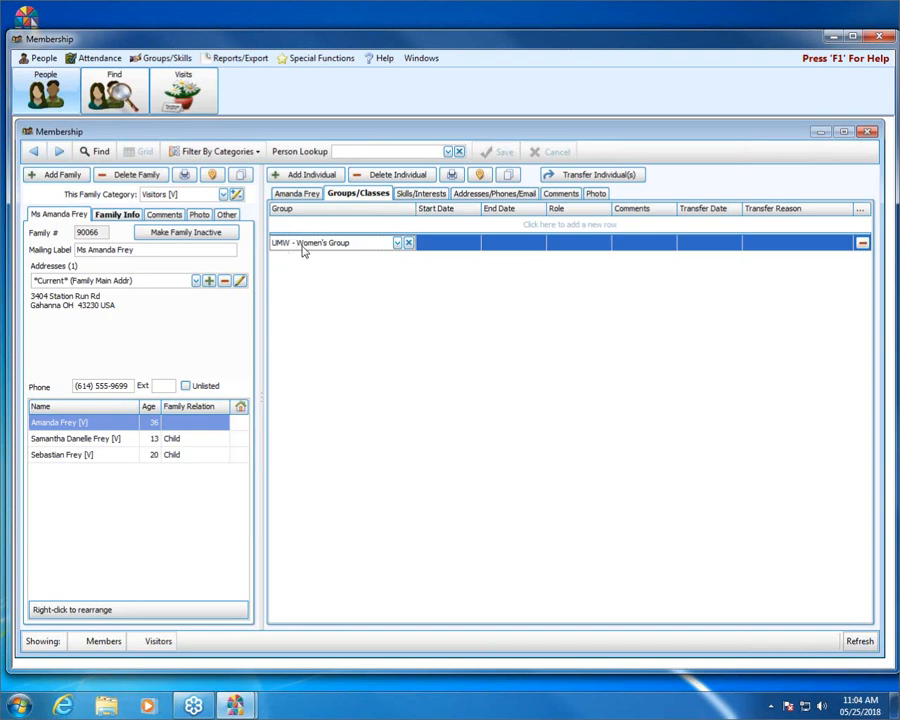
Step: Try to change the visitor's existing UMW - Women's Group entry to CHJR - Youth Choir
click(398, 244)
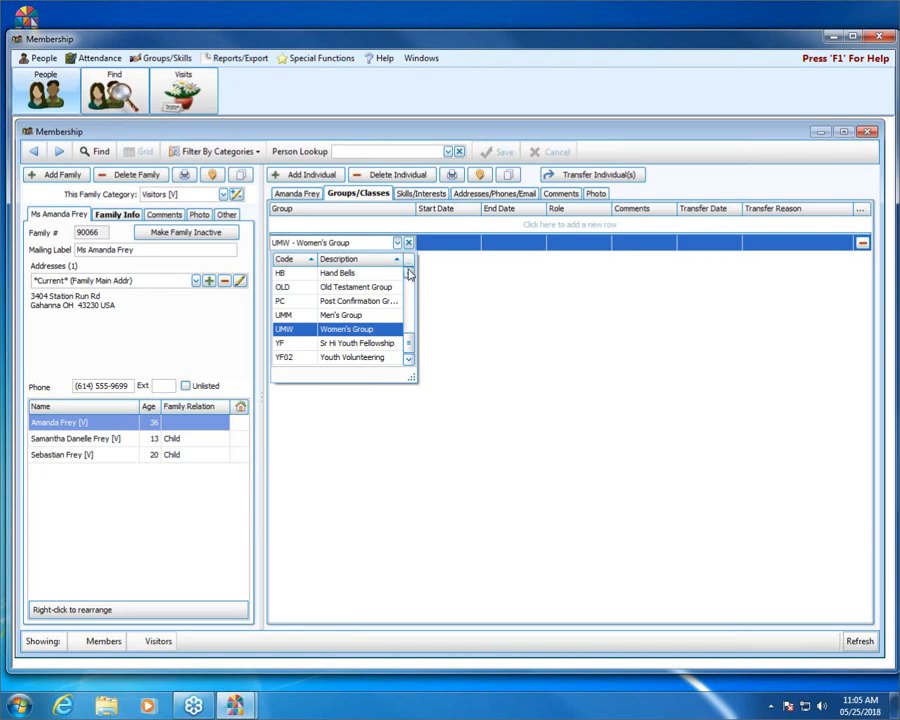
drag(408, 347, 408, 322)
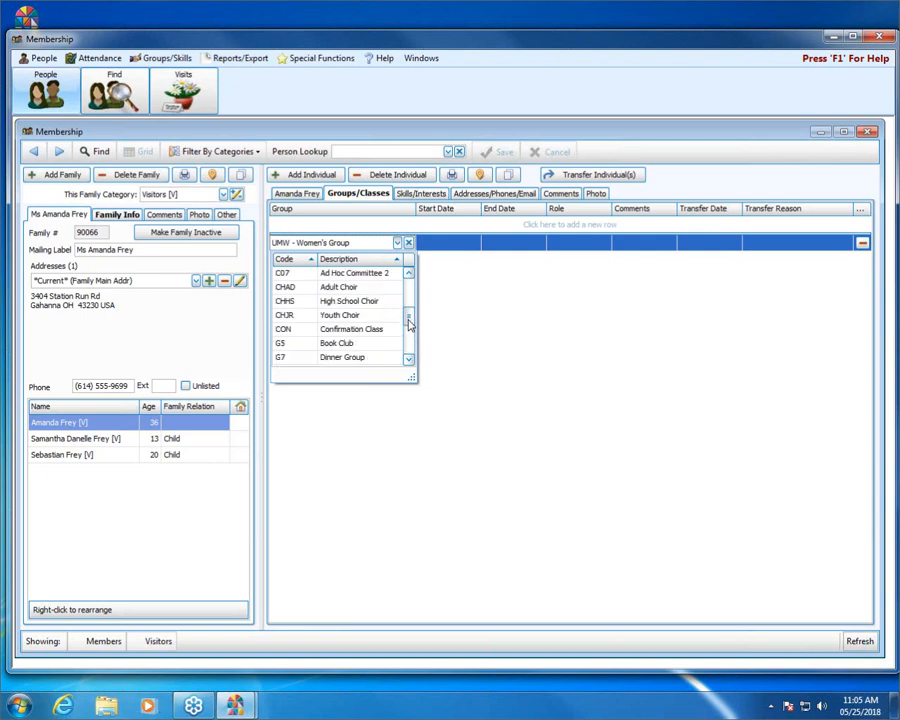
click(357, 316)
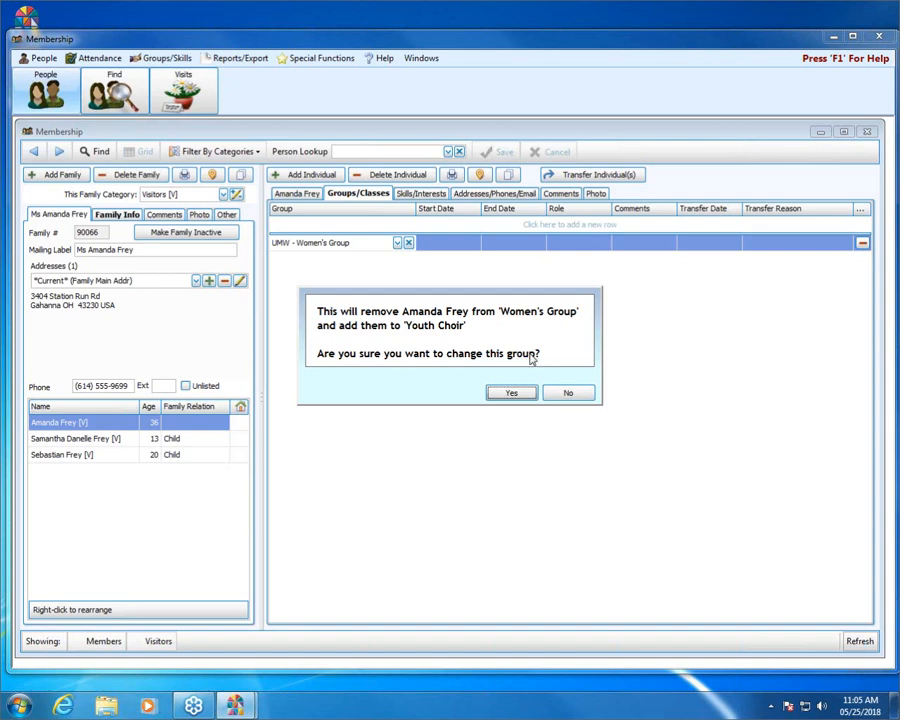
click(570, 393)
Step: Add a new group entry for the visitor with CHJR - Youth Choir as the group
click(349, 224)
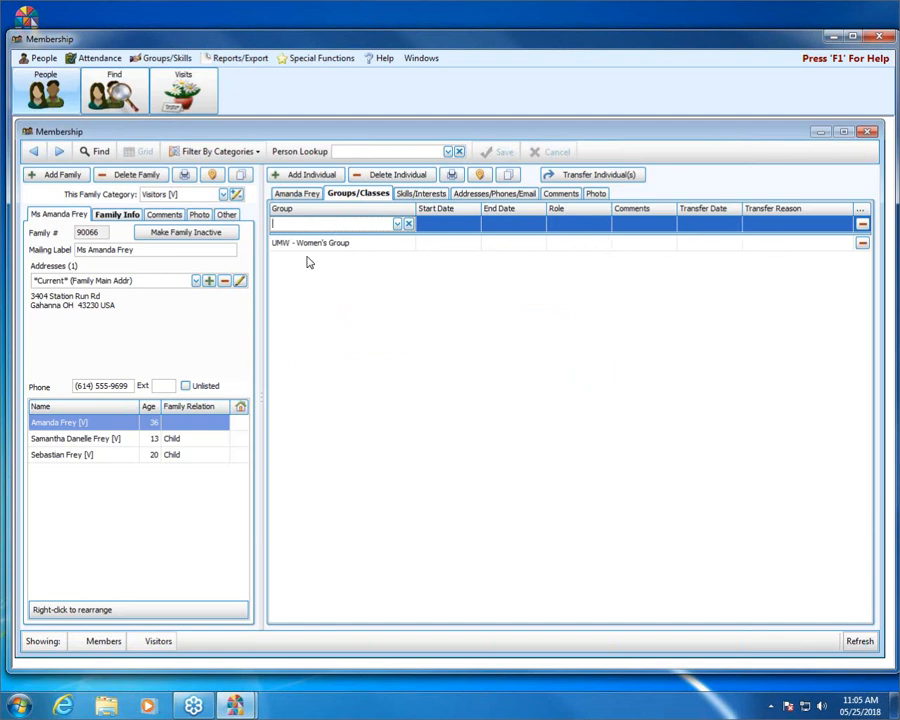
click(397, 224)
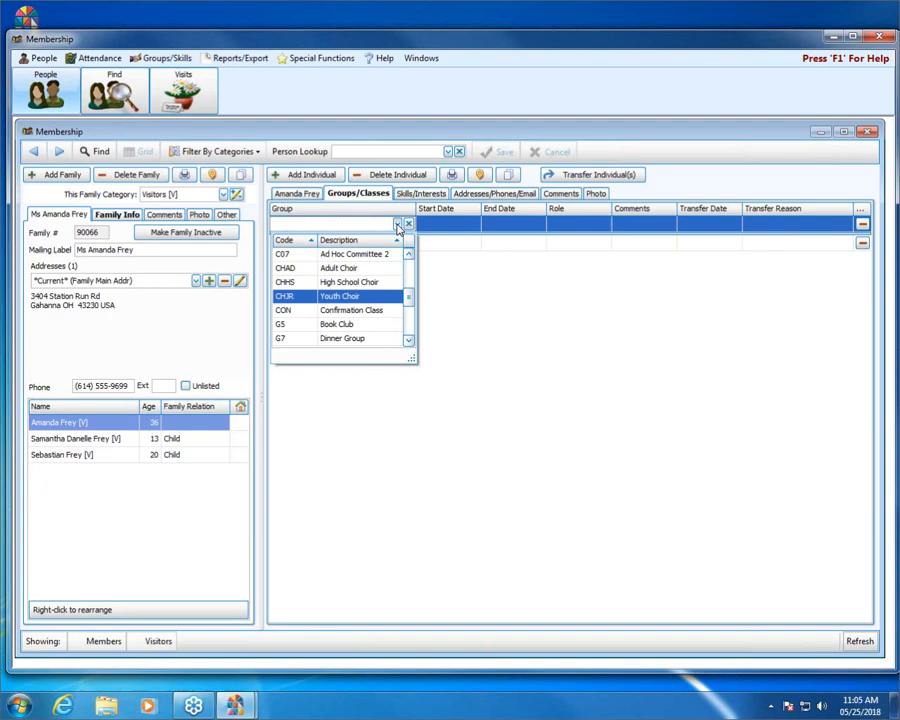
click(366, 296)
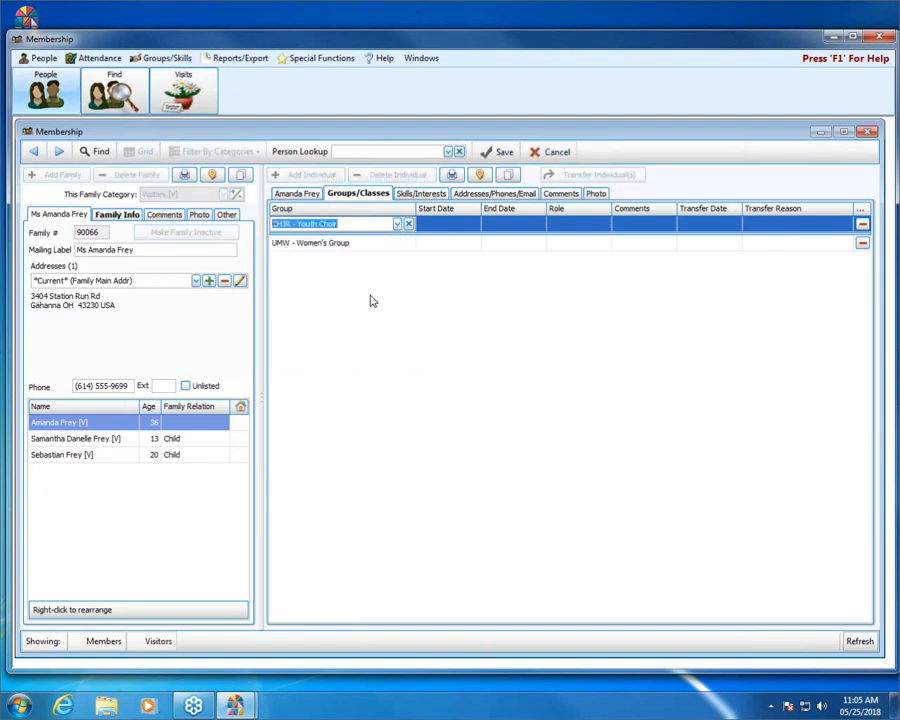
Step: Set the role of the Youth Choir entry to T - Teacher
click(439, 225)
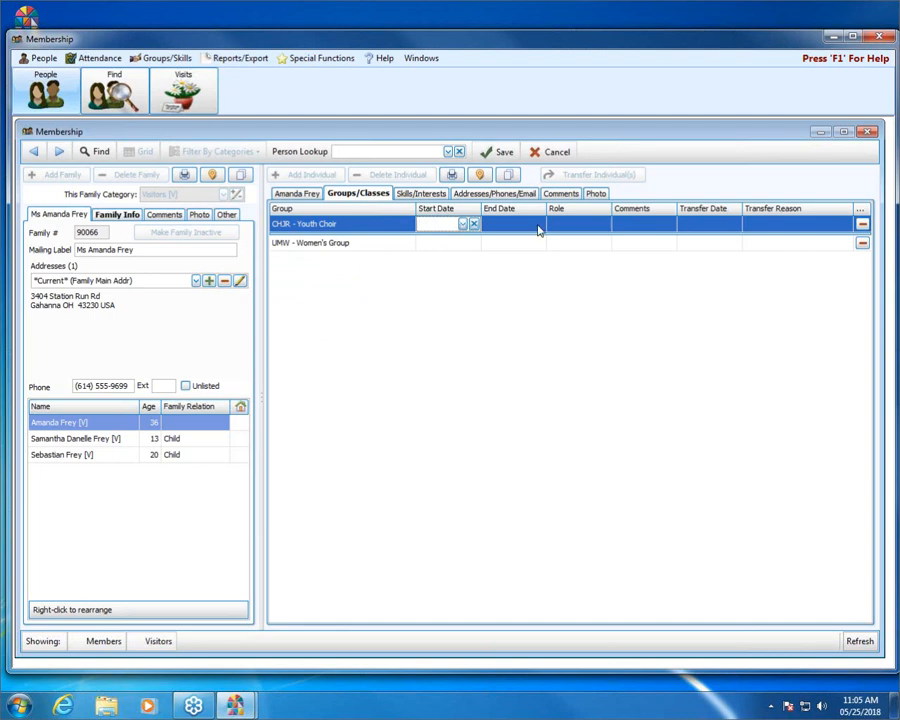
click(584, 226)
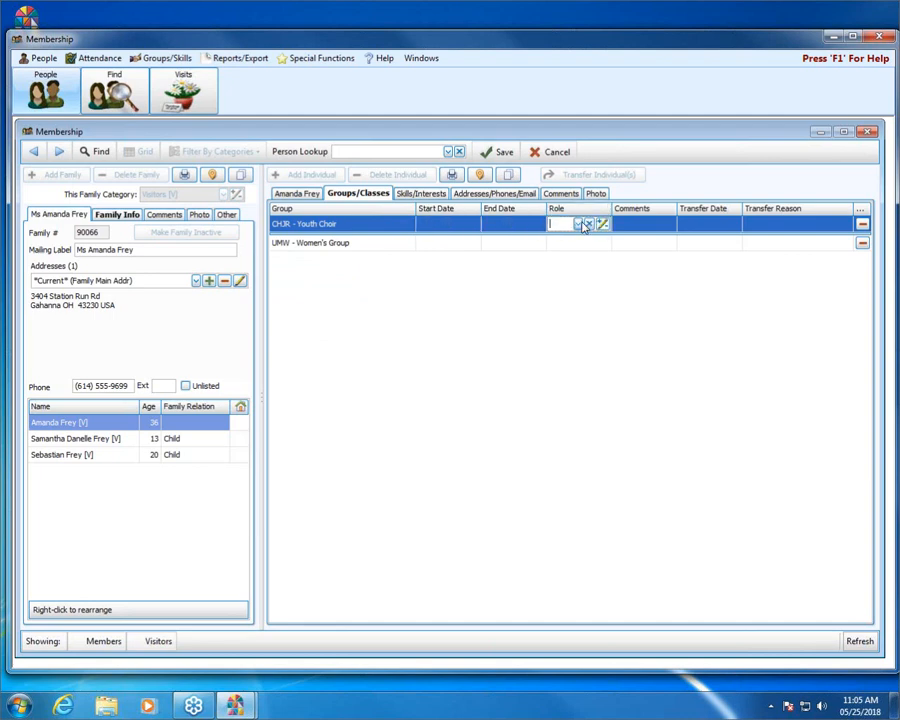
click(431, 226)
click(503, 228)
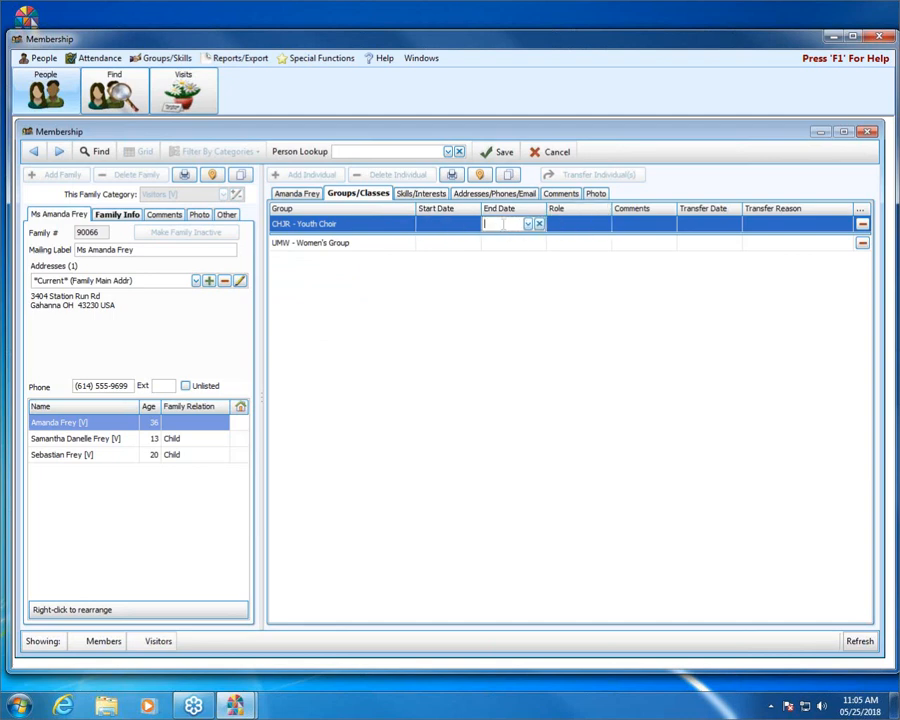
click(578, 226)
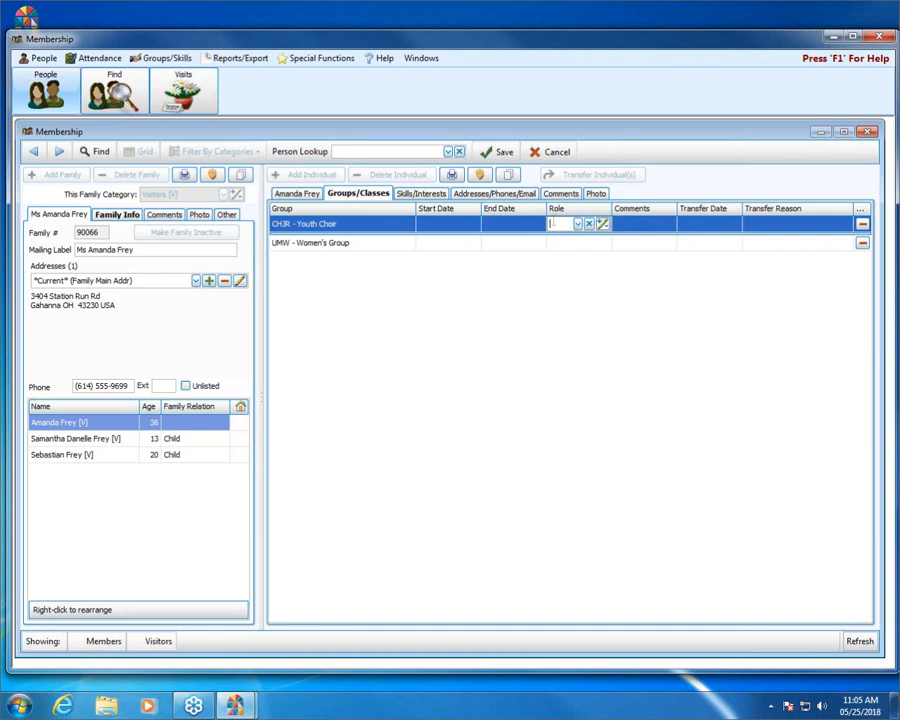
click(578, 225)
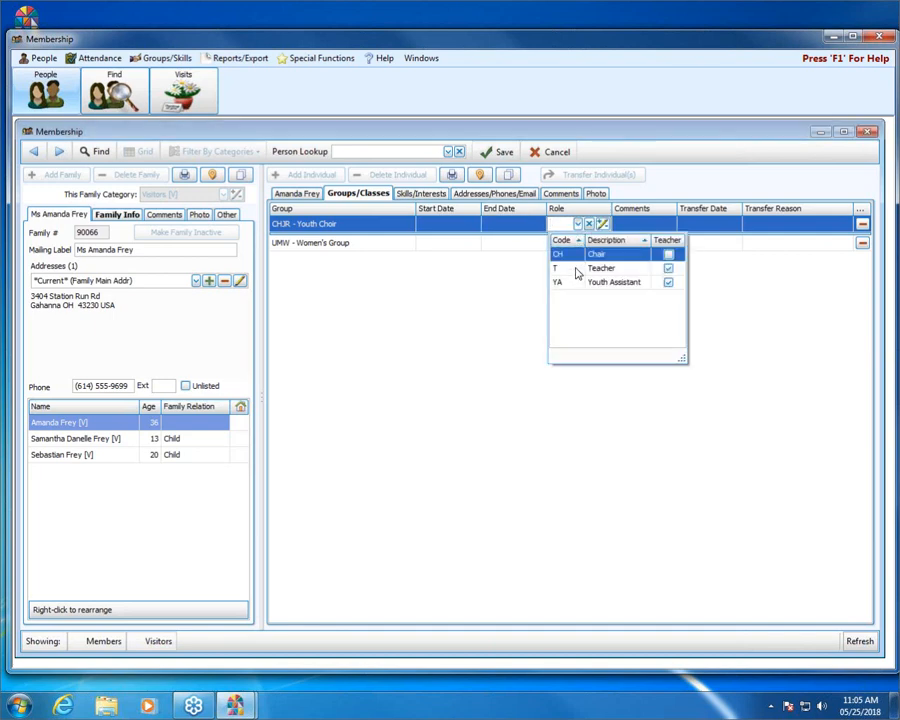
click(576, 270)
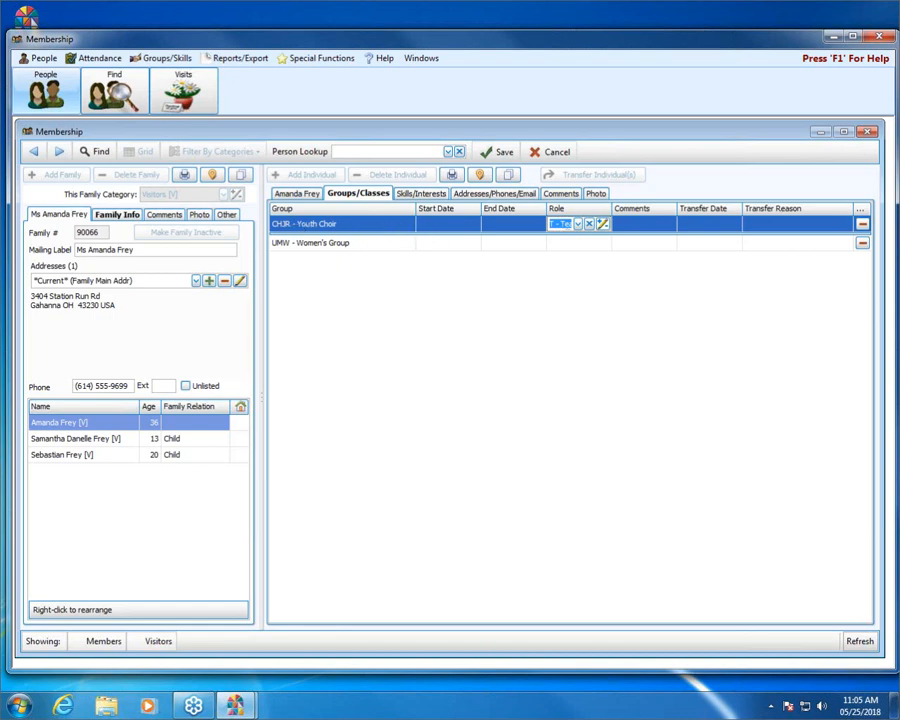
click(578, 224)
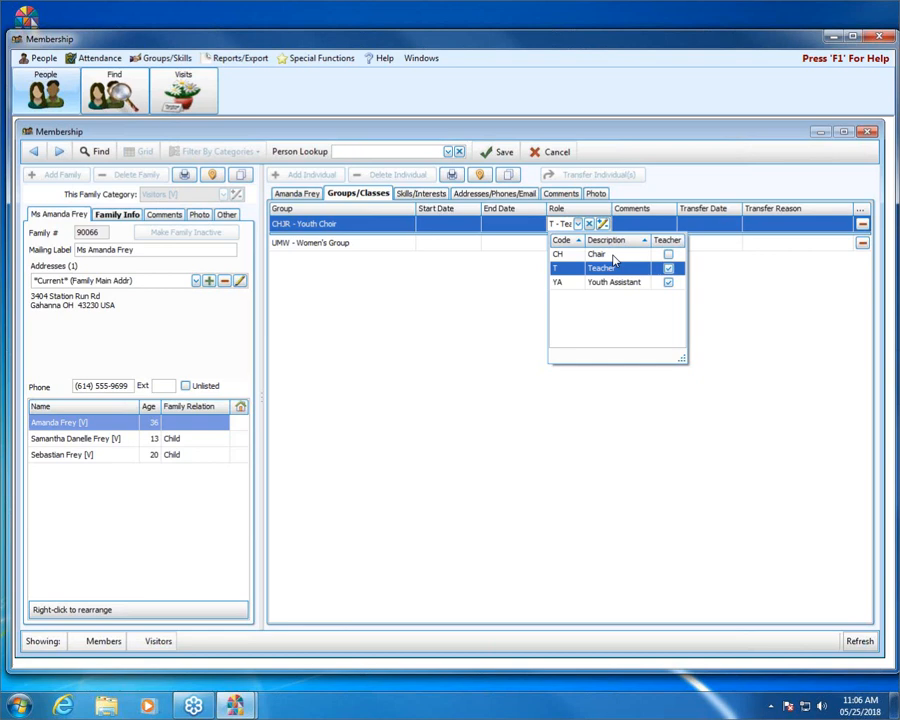
click(667, 269)
Step: Create a group role code D with the description Director and assign it to the Youth Choir entry
click(603, 226)
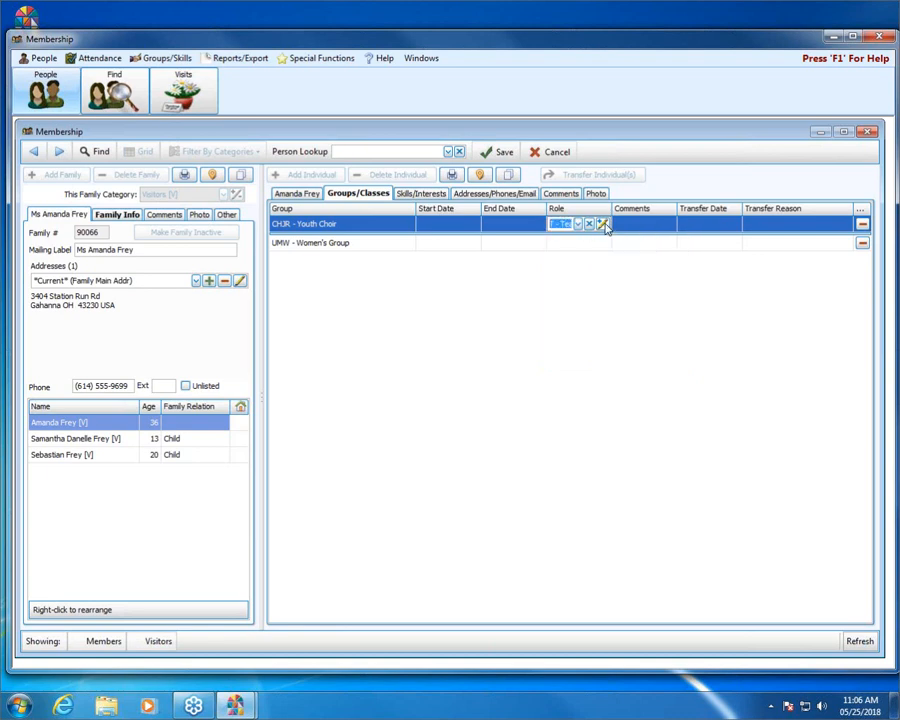
click(603, 226)
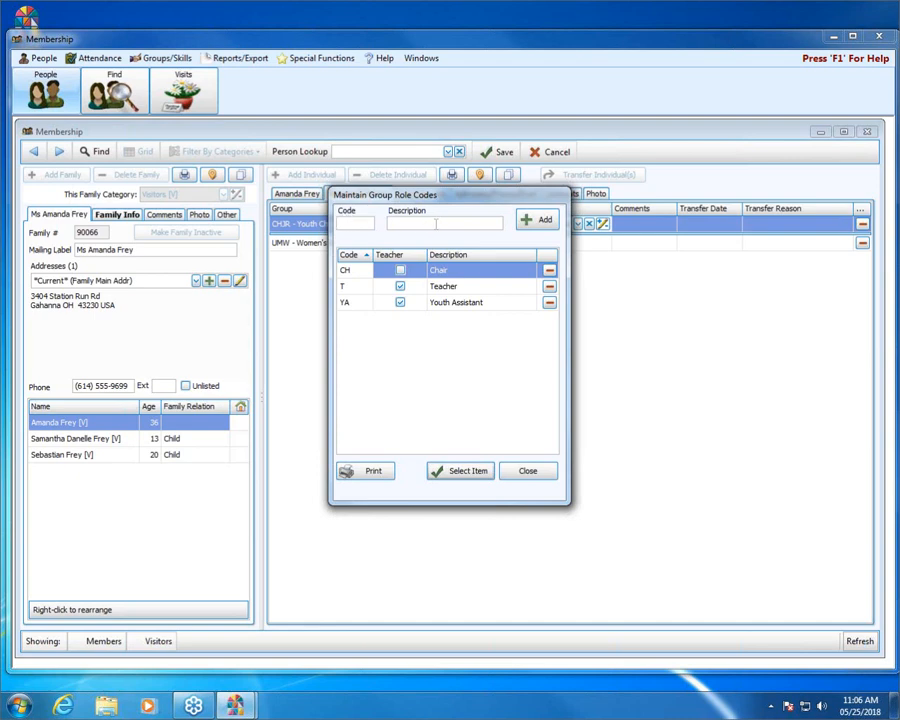
text(D)
key(Tab)
click(536, 220)
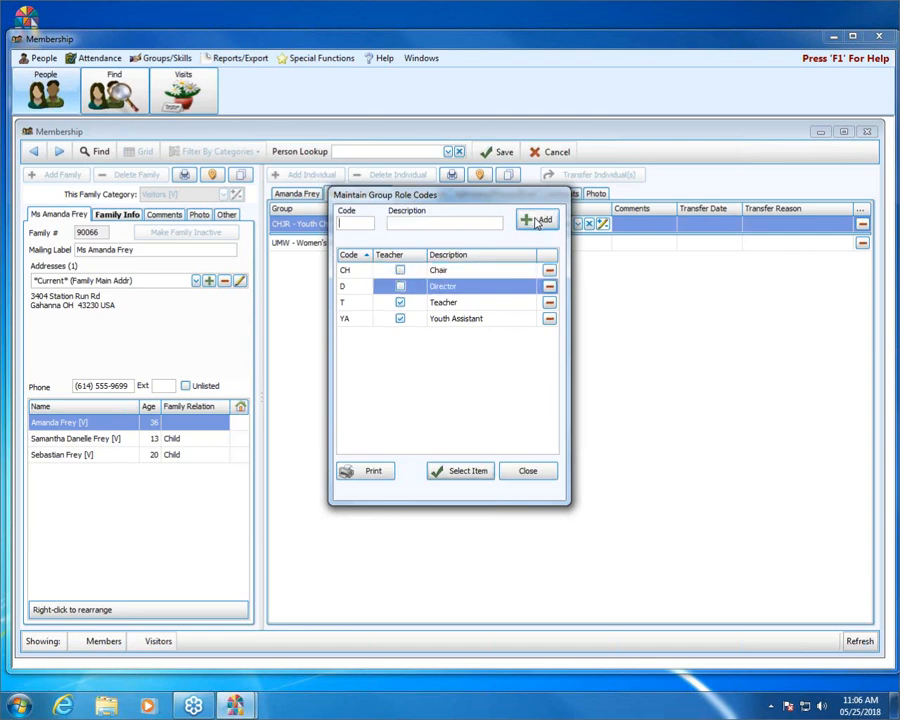
click(464, 477)
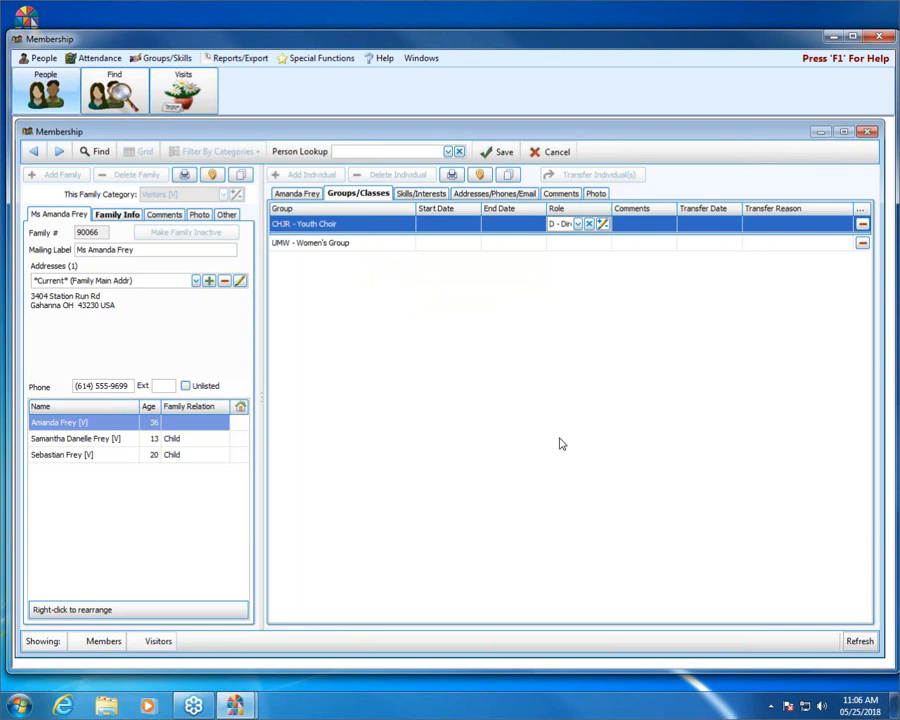
Step: Enter a sample comment for the Youth Choir entry and clear it again
click(642, 228)
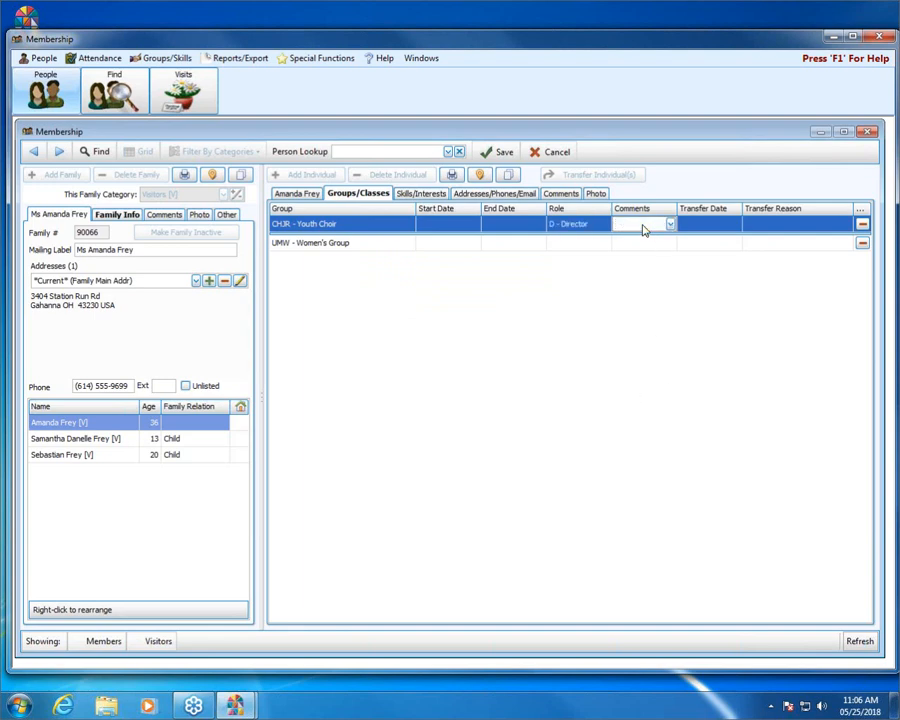
click(671, 225)
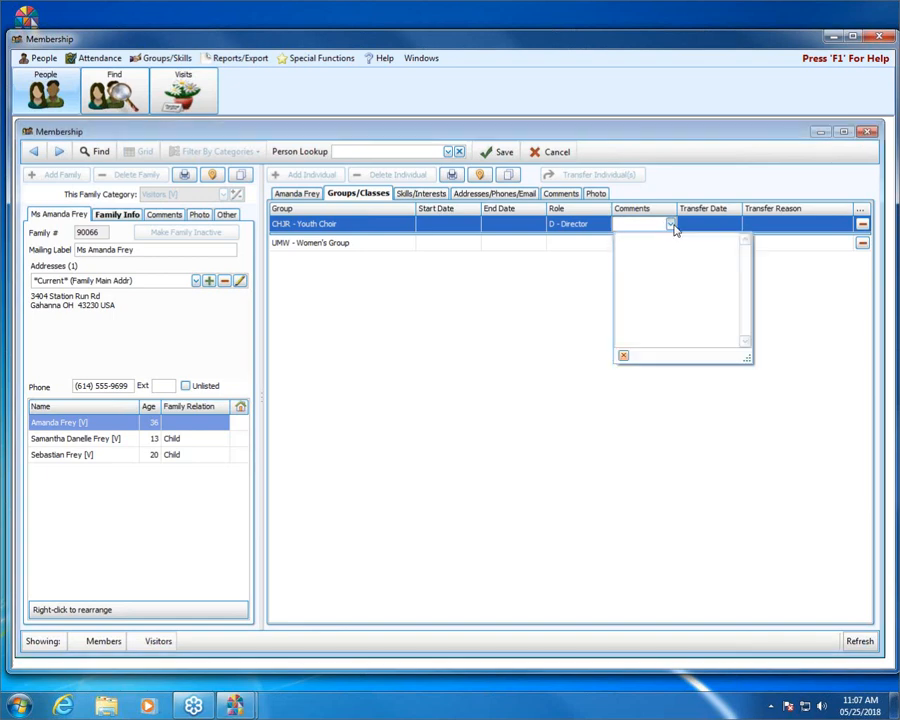
text(type whater)
text(er)
drag(677, 239, 556, 241)
click(670, 225)
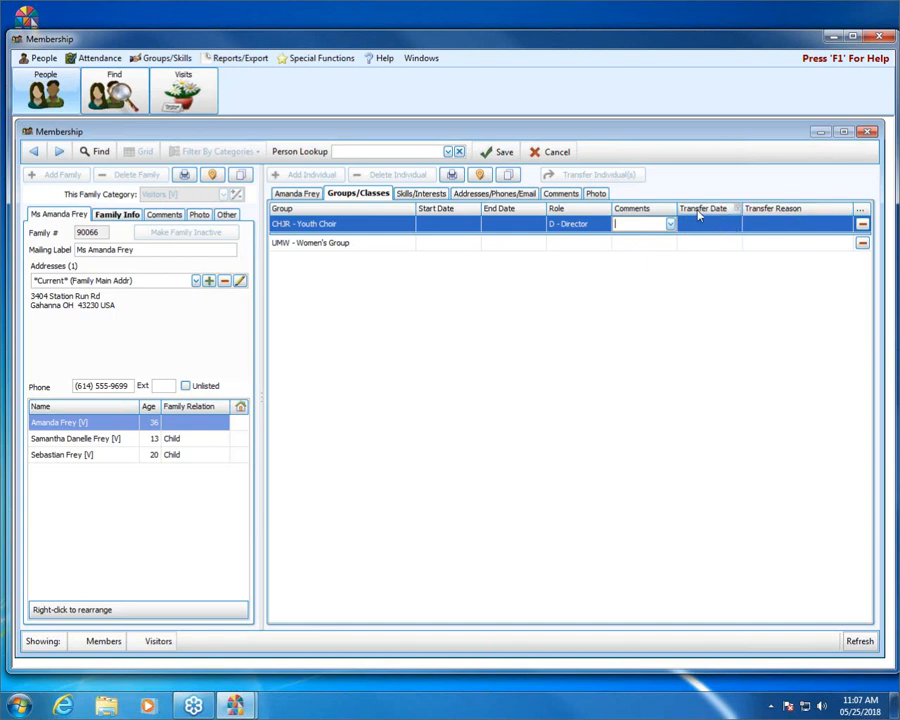
Step: Look at the date choices for the Youth Choir entry's transfer date without choosing one
click(703, 229)
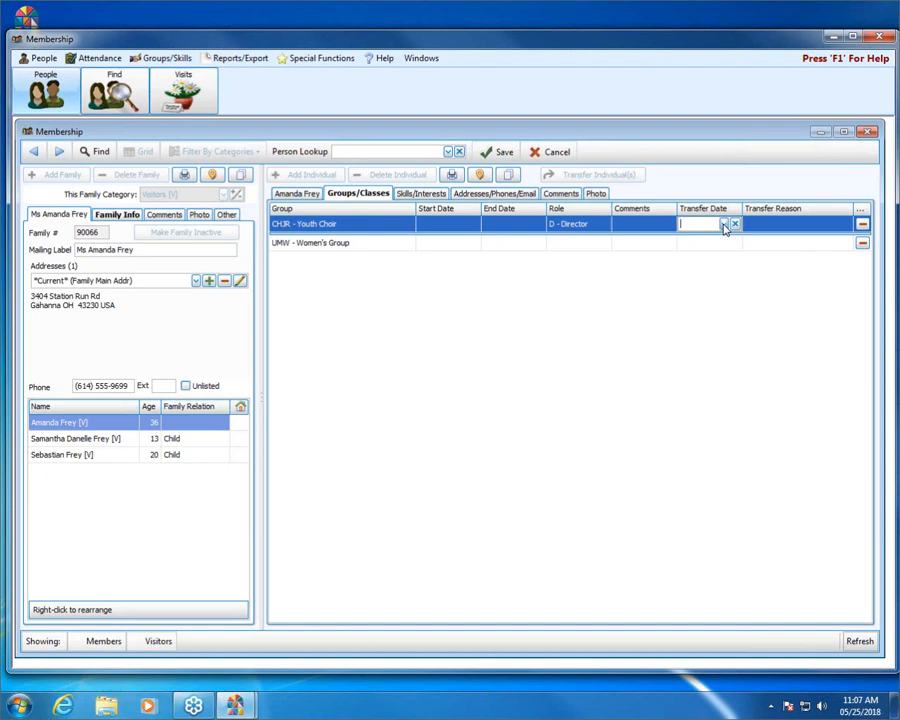
click(724, 225)
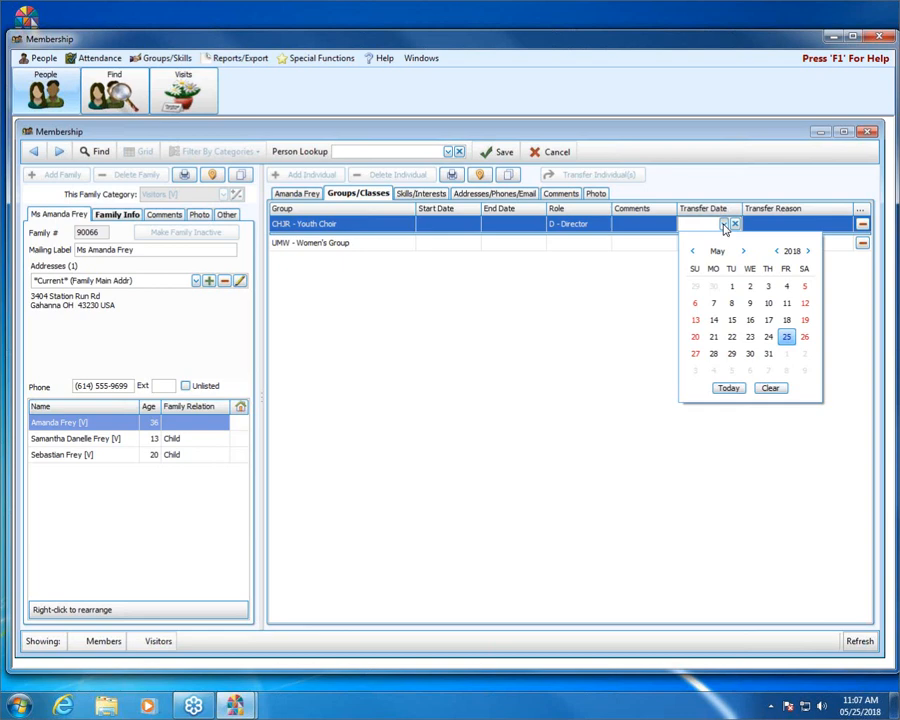
click(725, 225)
Step: Create a group transfer reason code LA with the description Left the area and assign it to the Youth Choir entry
click(797, 225)
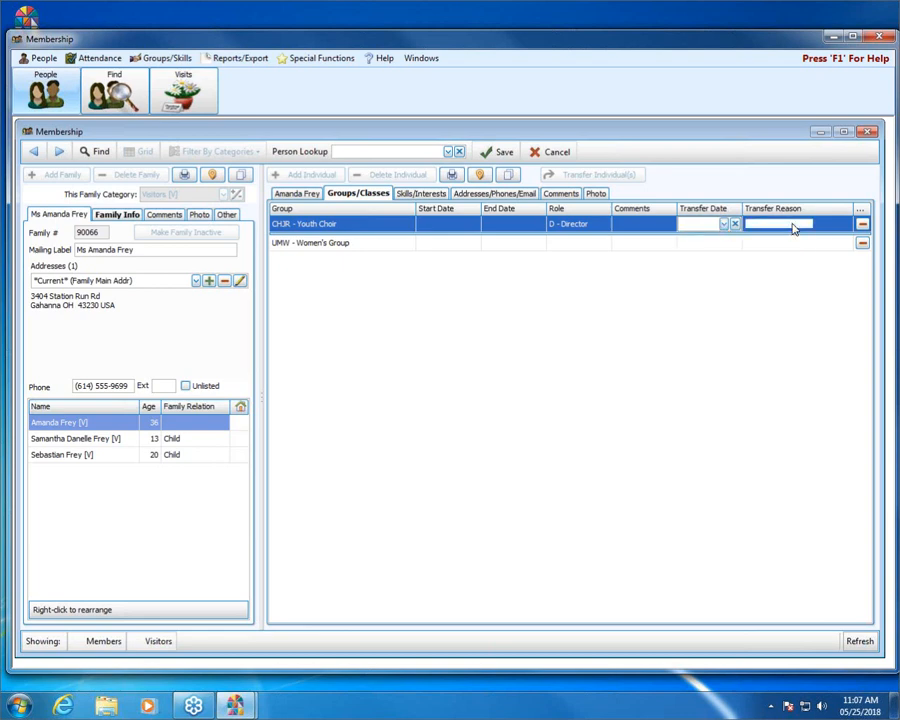
click(820, 224)
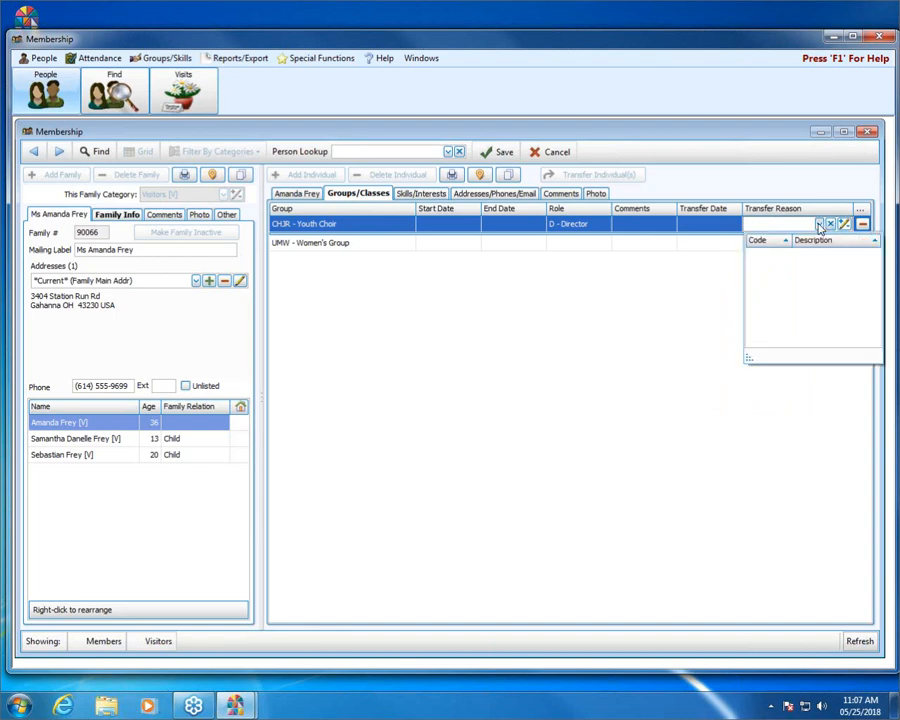
click(820, 224)
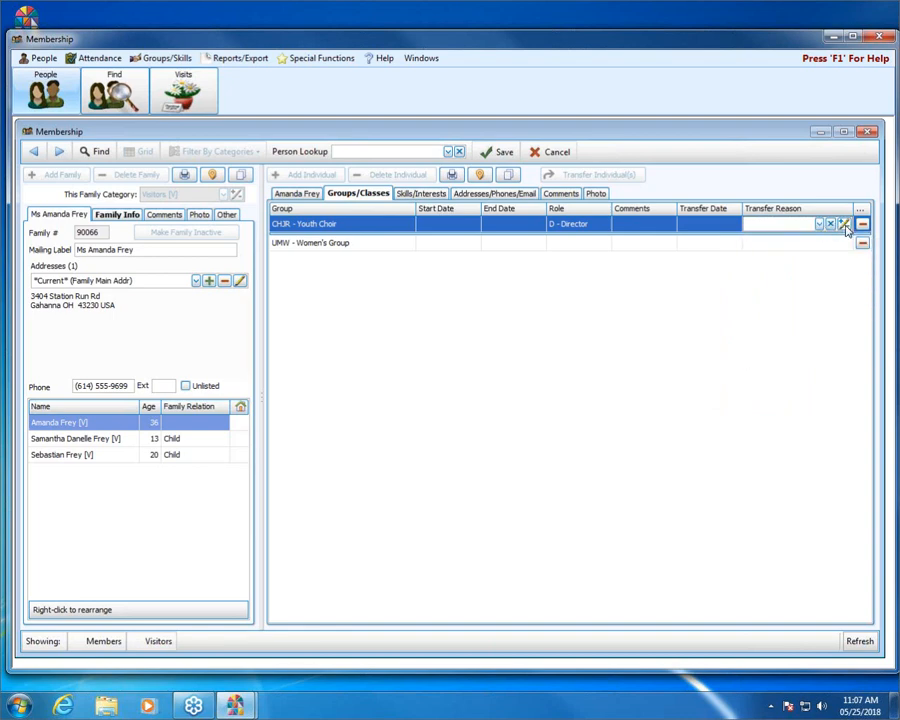
click(845, 224)
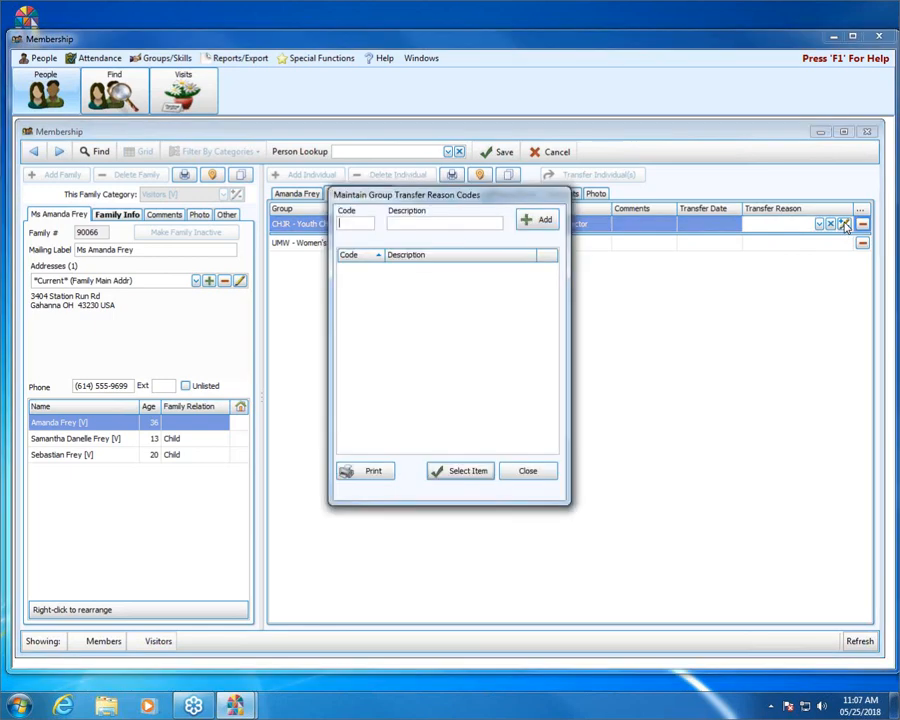
click(369, 223)
text(LA)
text(Left th)
text(e area)
key(Return)
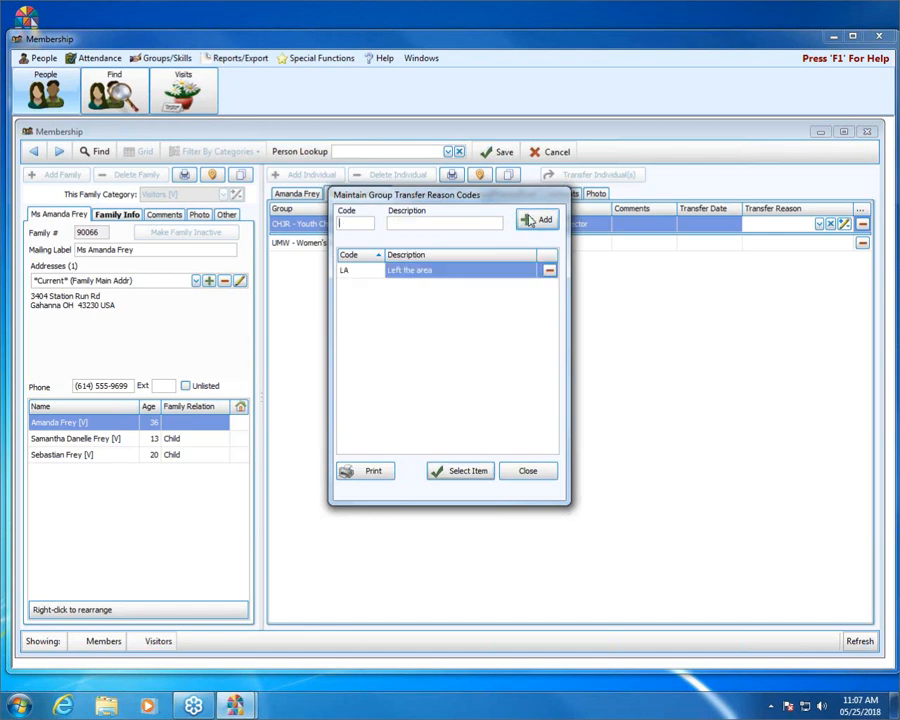
click(457, 477)
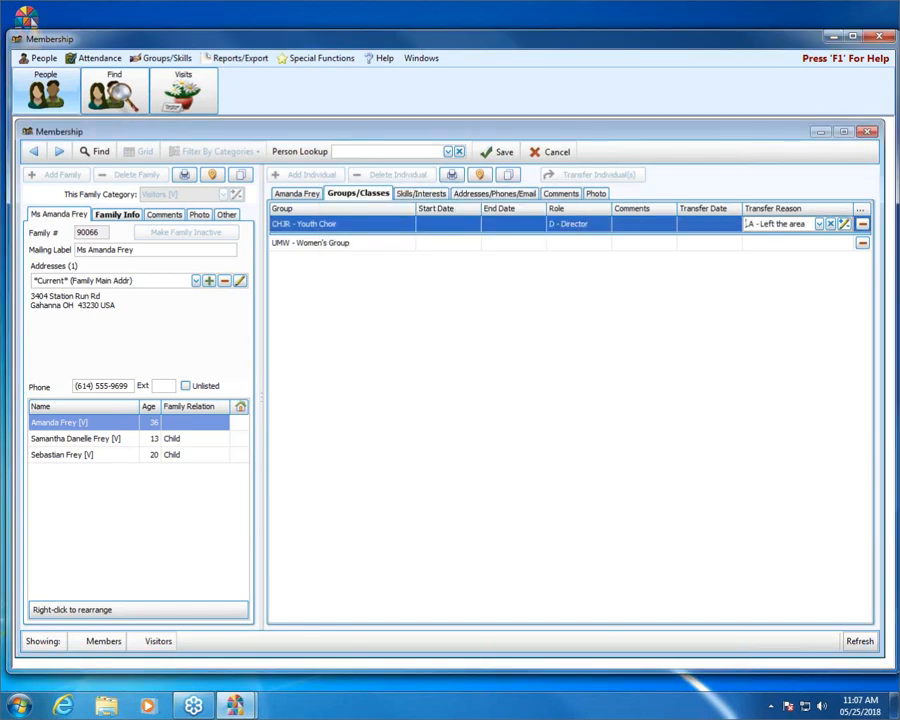
Step: Clear the transfer reason from the Youth Choir entry and commit the entry to the group list
click(830, 224)
key(Return)
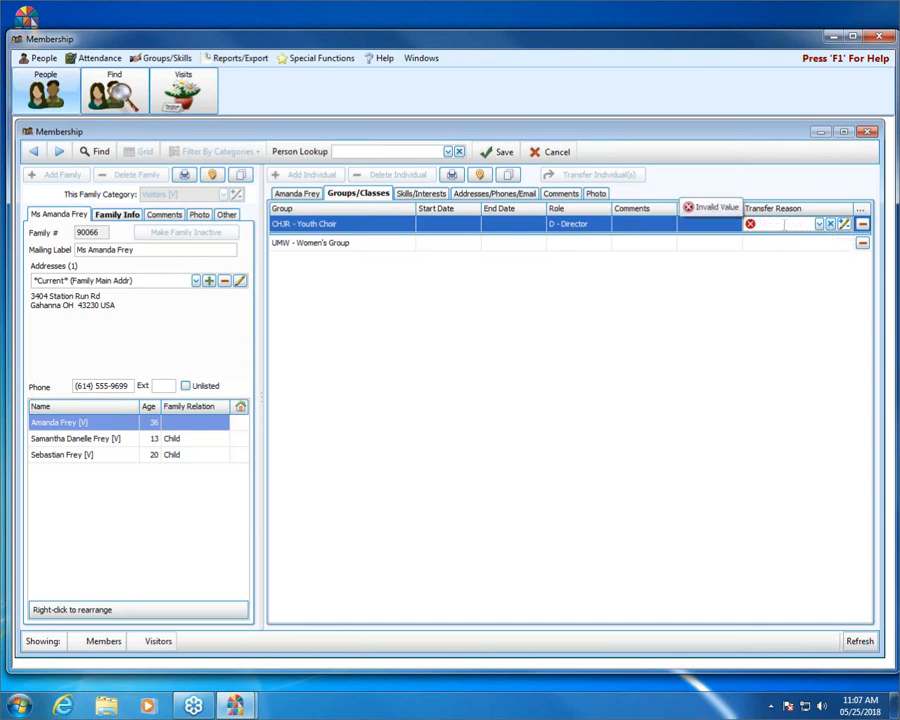
key(Escape)
key(Tab)
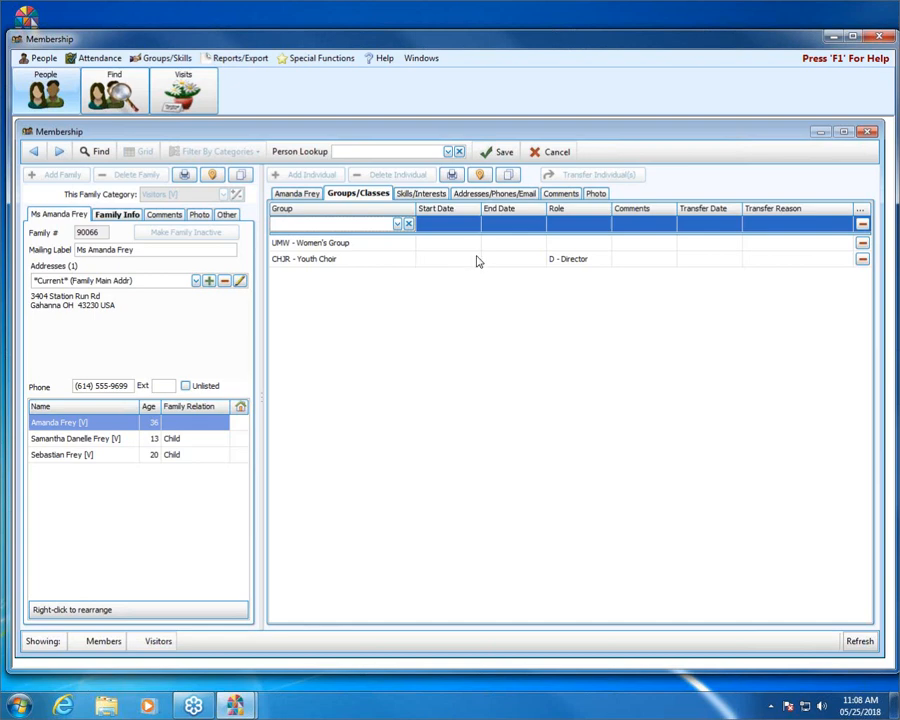
Step: Add a skill entry for the family's 13-year-old child with MV - Music-Vocal as the skill
click(76, 440)
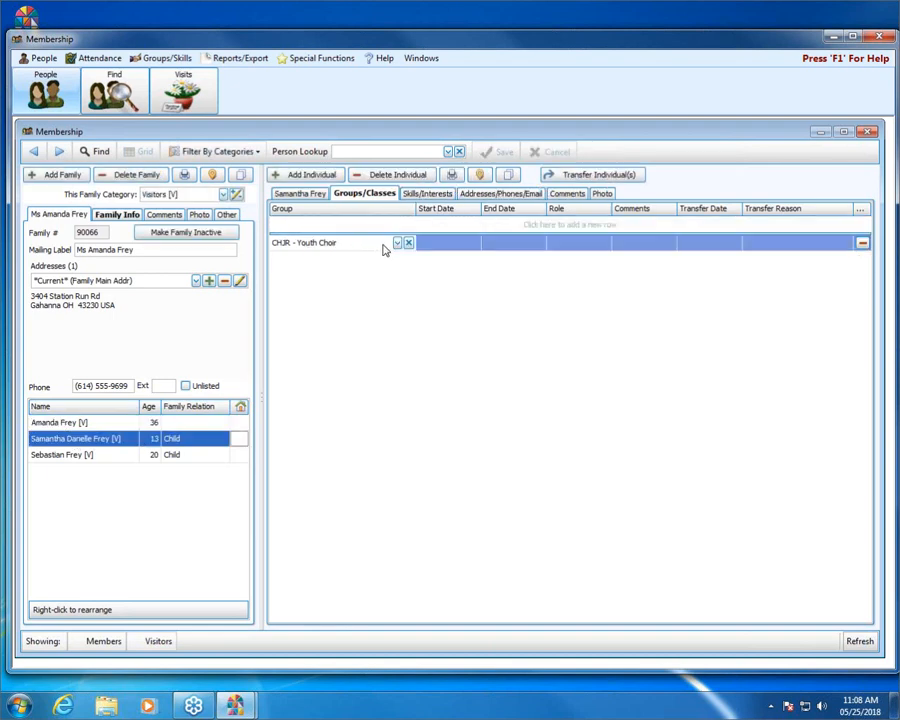
click(420, 197)
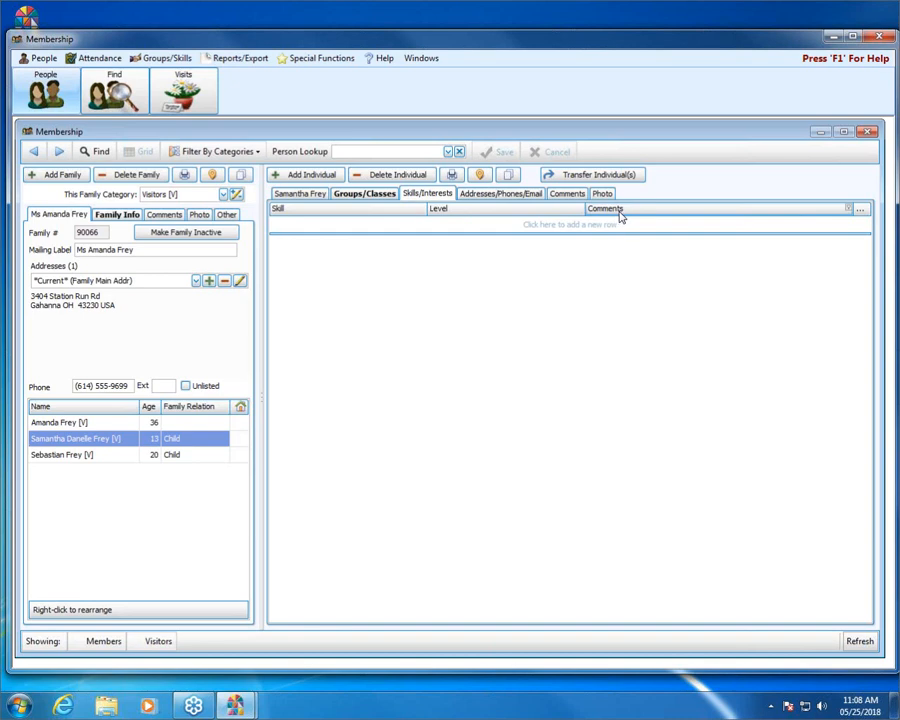
click(372, 229)
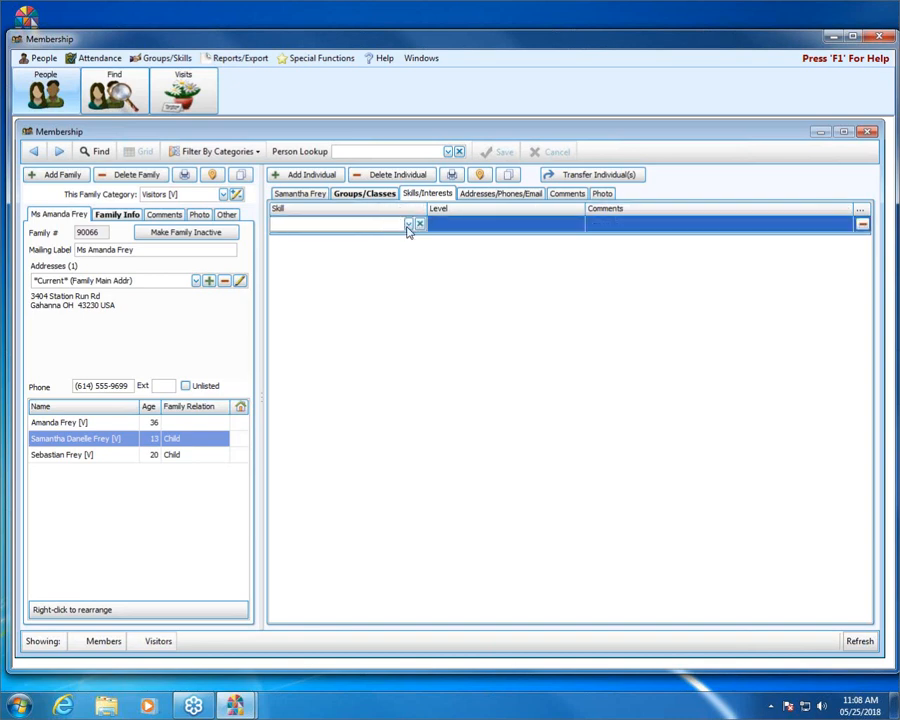
click(409, 225)
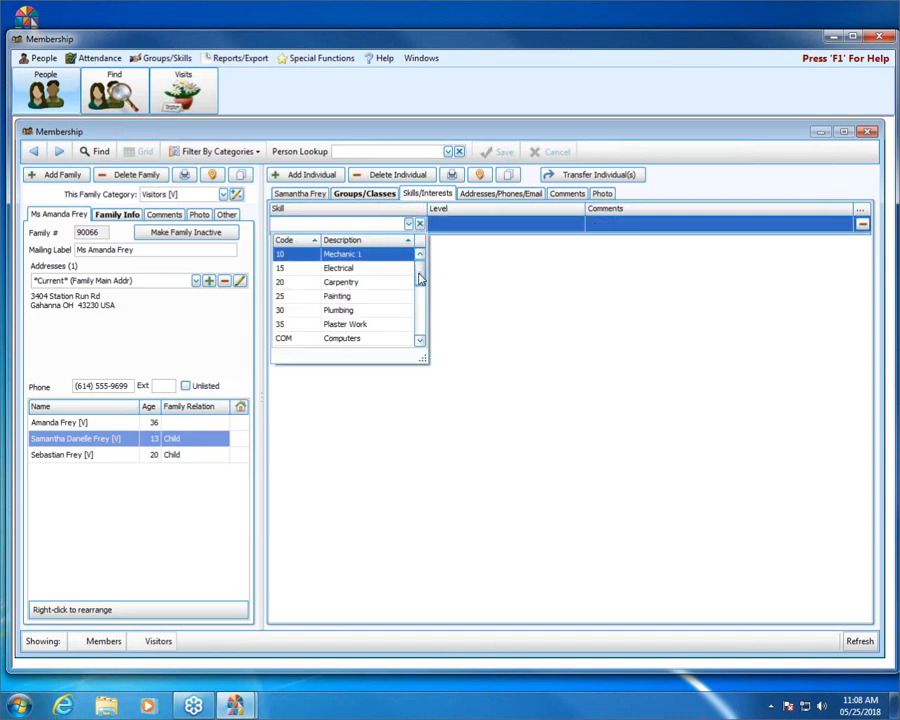
drag(419, 272, 419, 304)
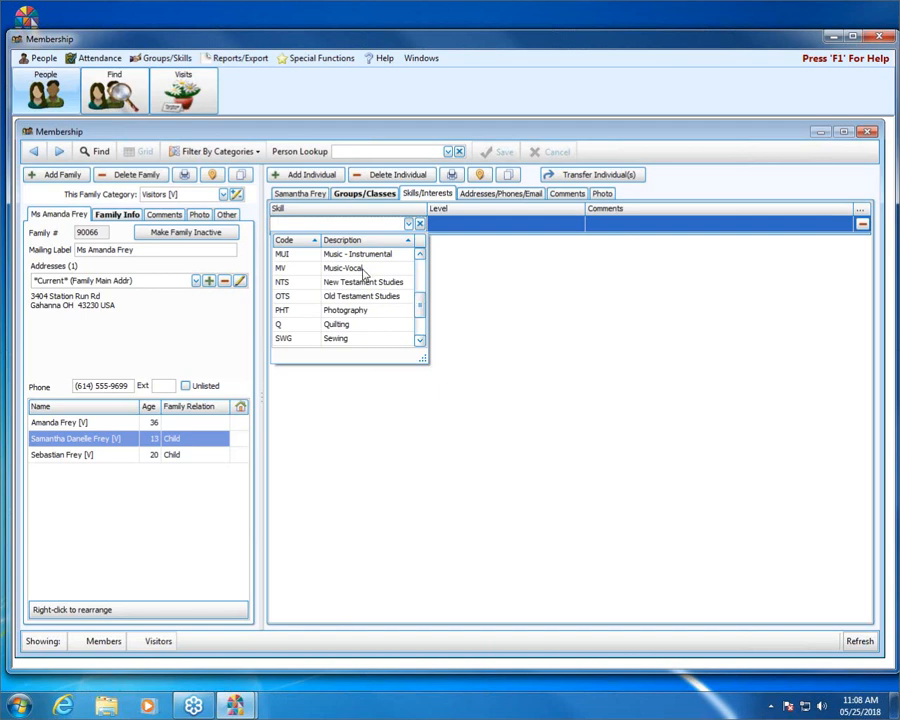
click(364, 269)
Step: Set the Music-Vocal entry's level to G - Active Participant, leave its comment empty and save the record
click(445, 225)
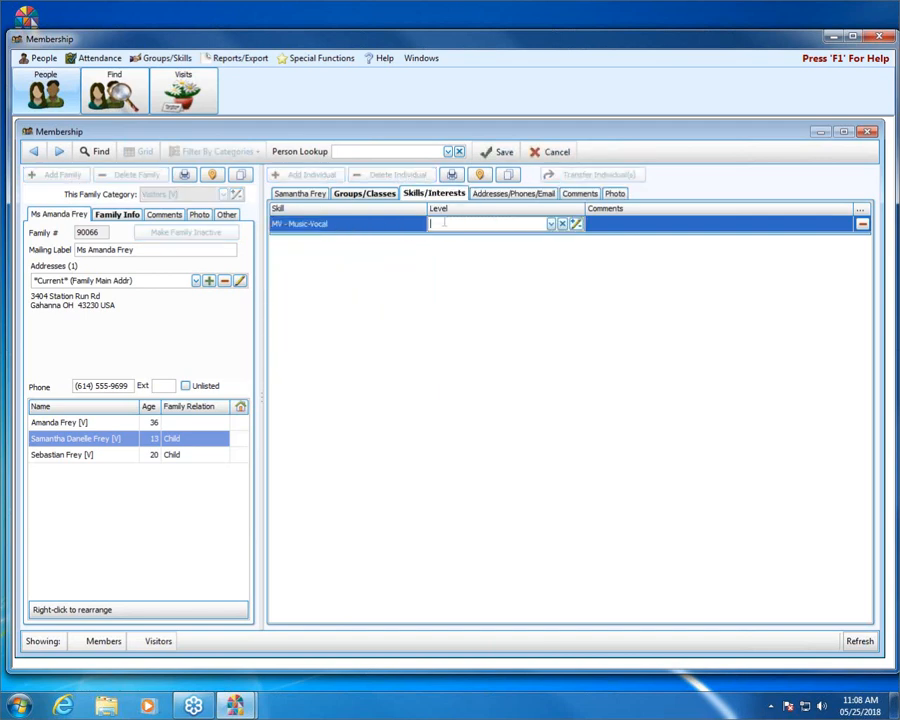
click(549, 224)
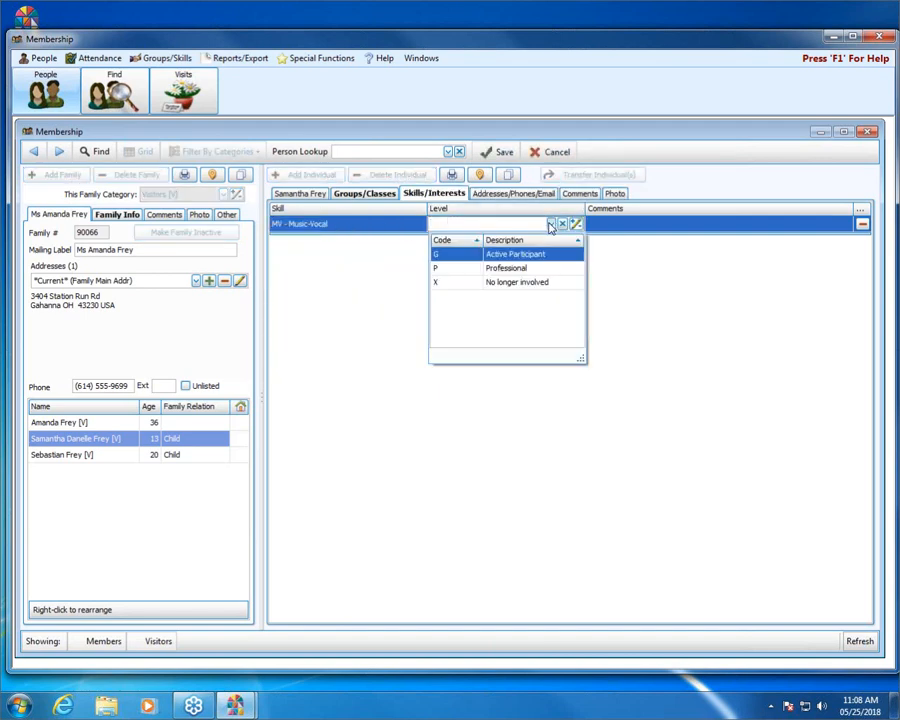
click(502, 256)
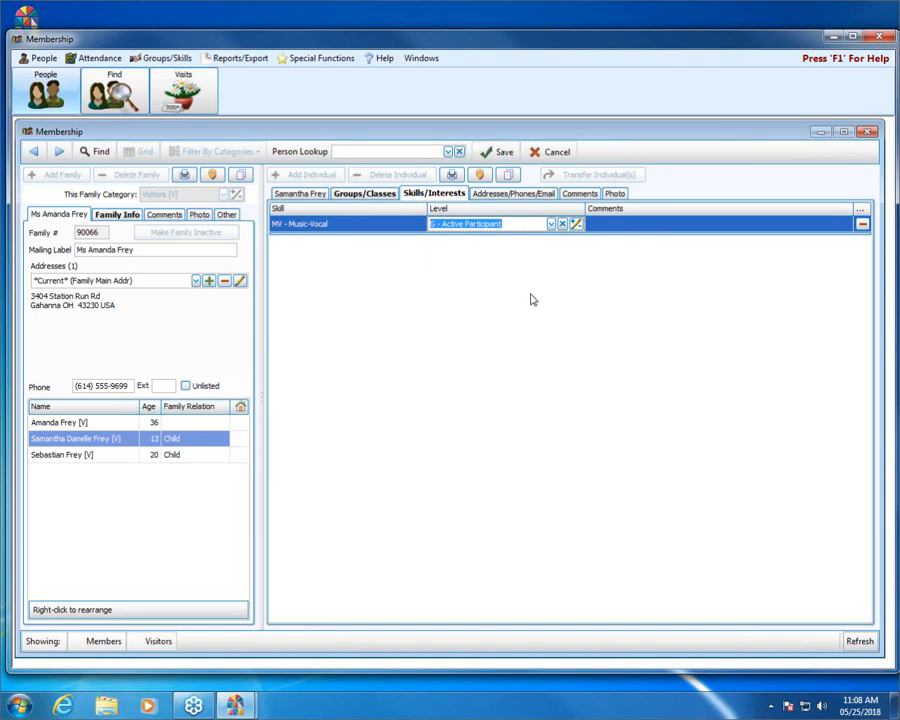
key(Tab)
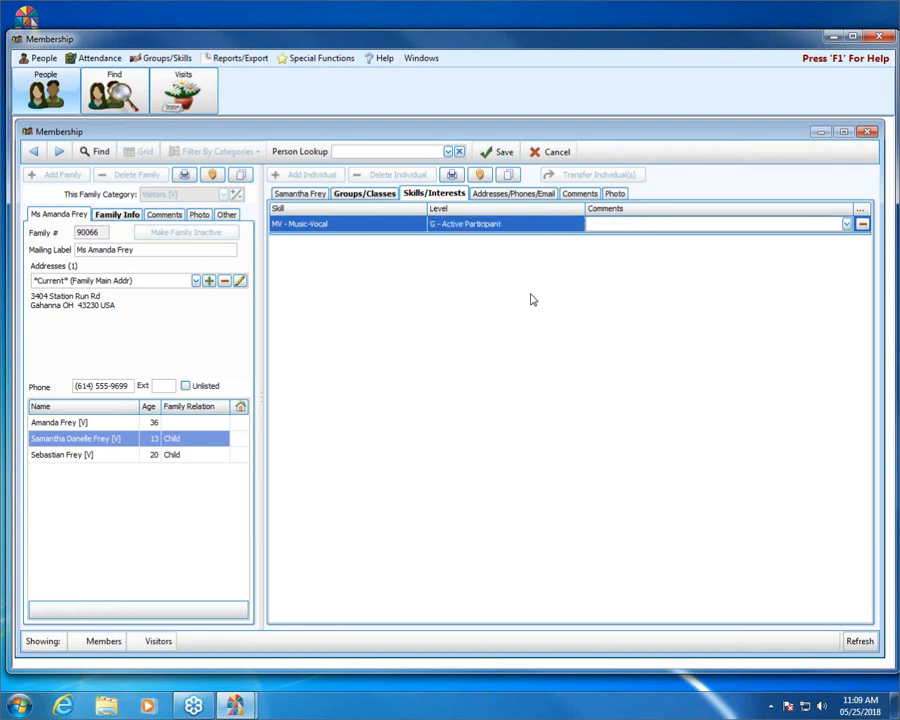
key(Tab)
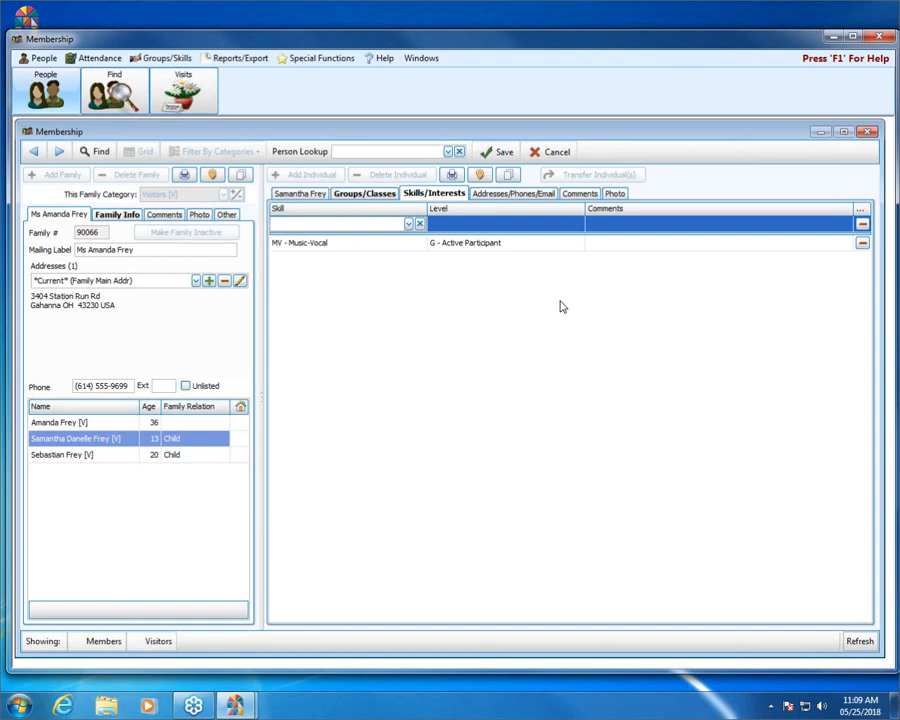
click(493, 153)
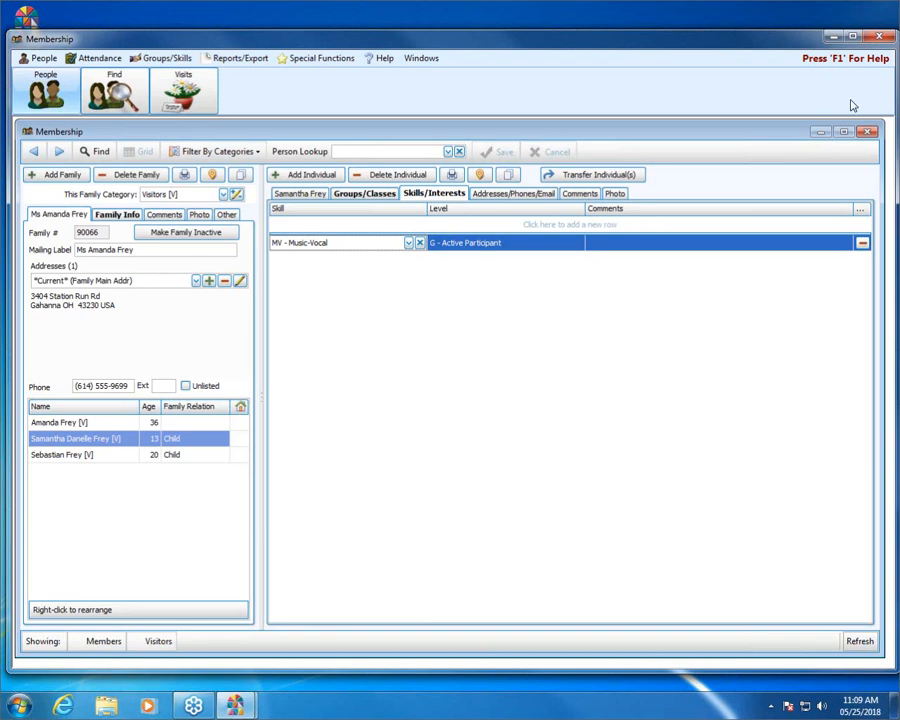
Step: Close the people record window and open the Assign Groups function
click(868, 131)
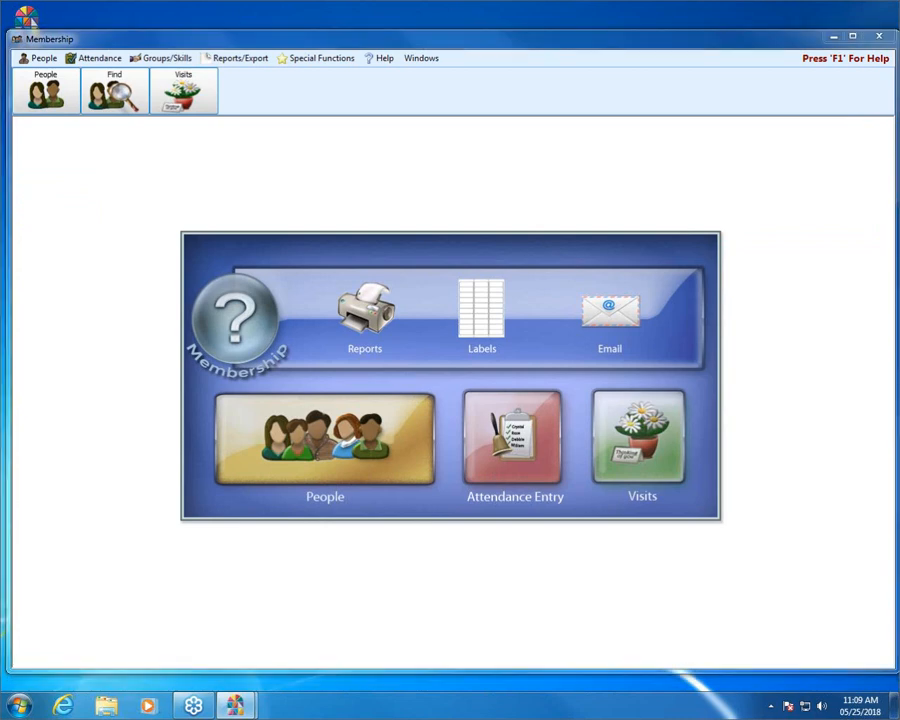
mouse_move(197, 47)
mouse_down()
mouse_move(115, 40)
mouse_move(178, 81)
mouse_move(147, 38)
mouse_up()
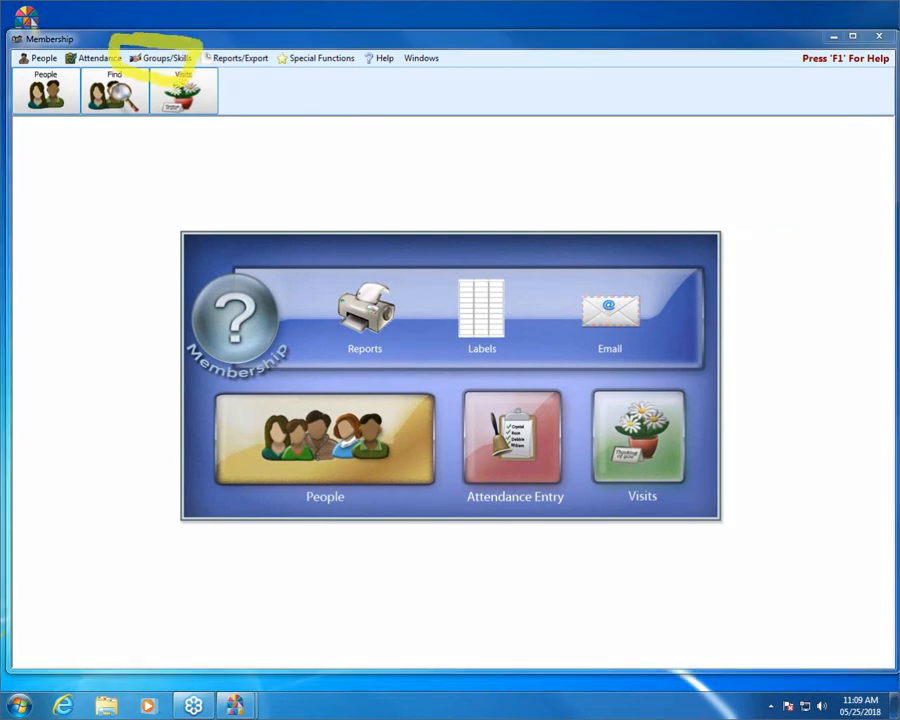
click(157, 58)
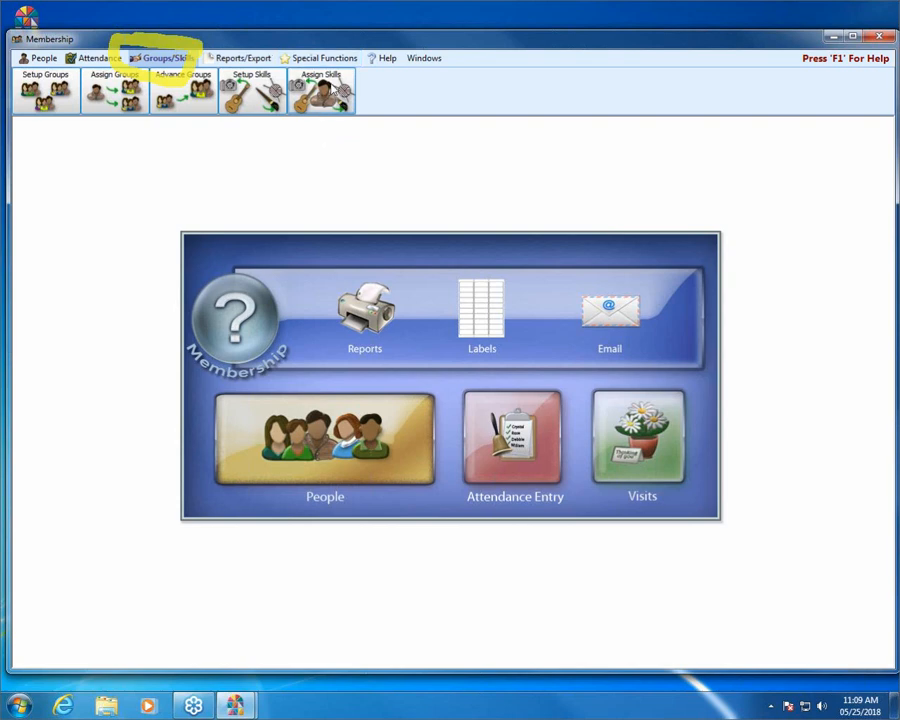
click(125, 100)
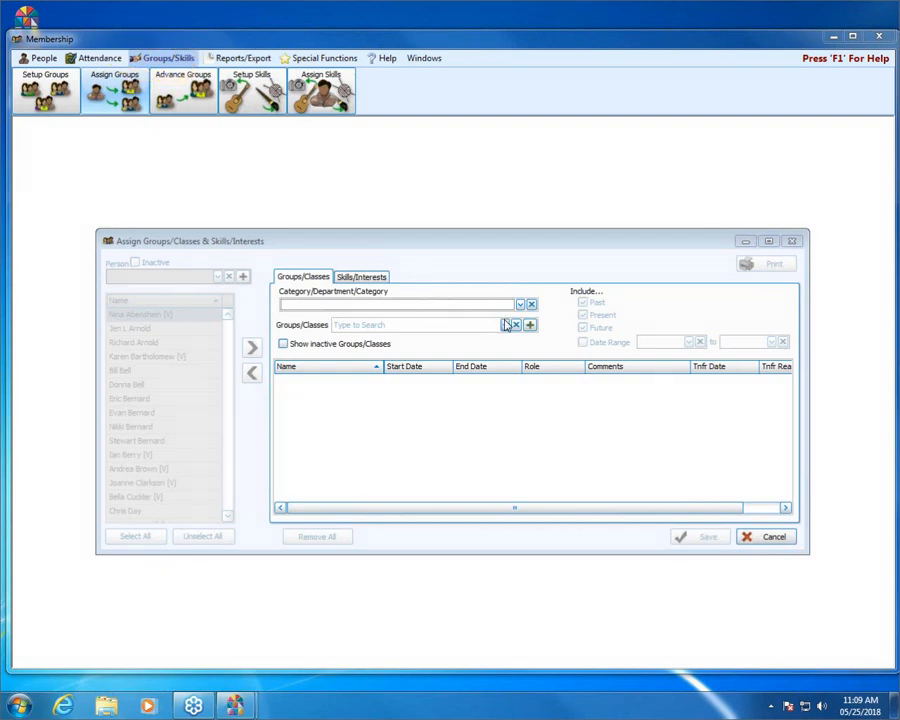
Step: Choose the Classes category and the class A - Serving the Church Class for the assignment
click(519, 305)
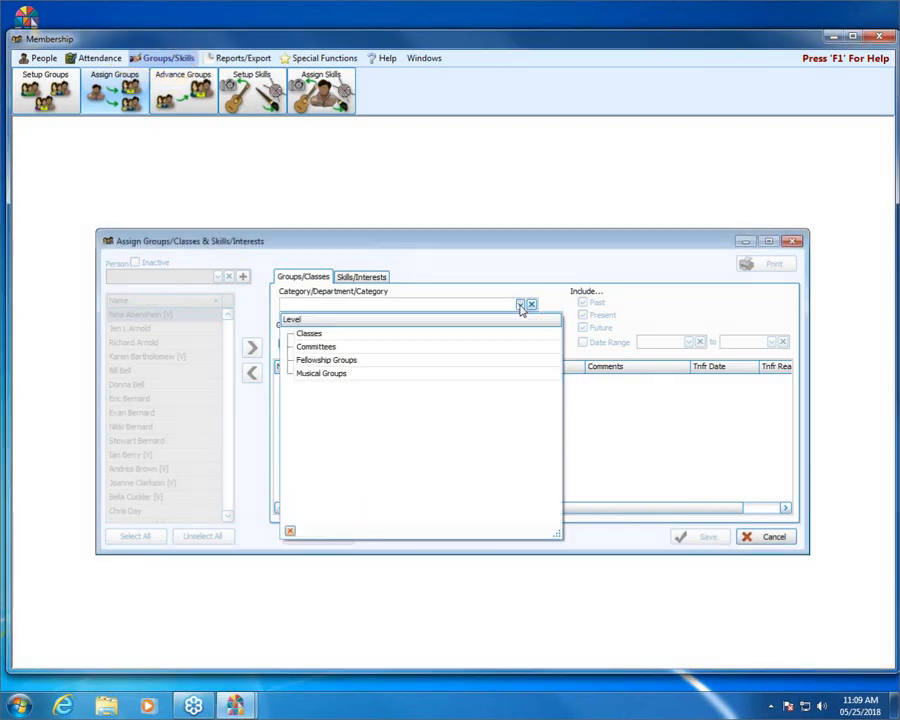
click(290, 333)
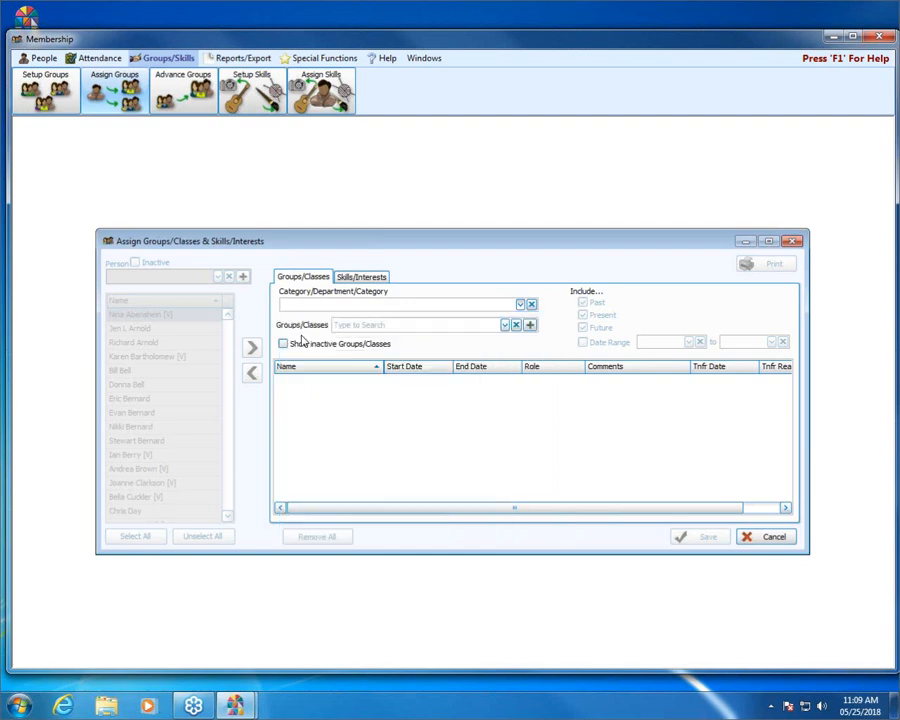
click(521, 305)
click(521, 305)
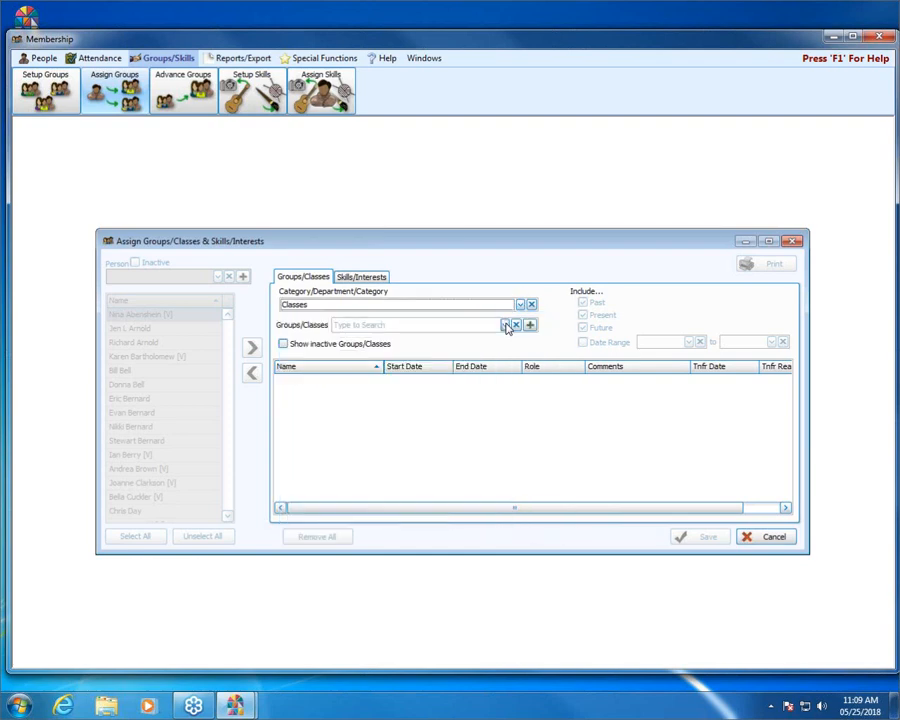
click(505, 325)
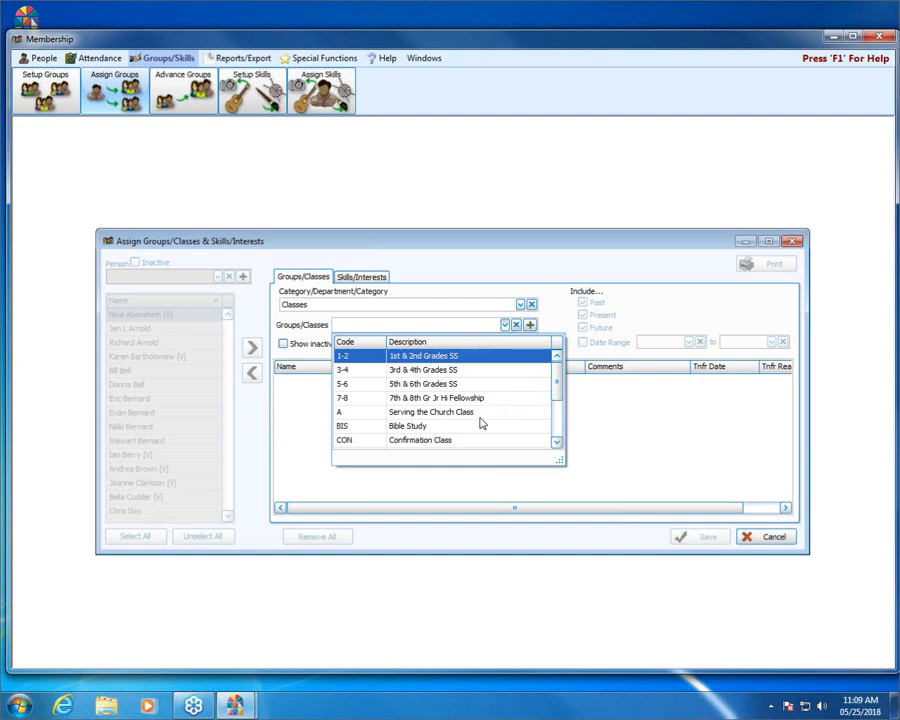
click(423, 413)
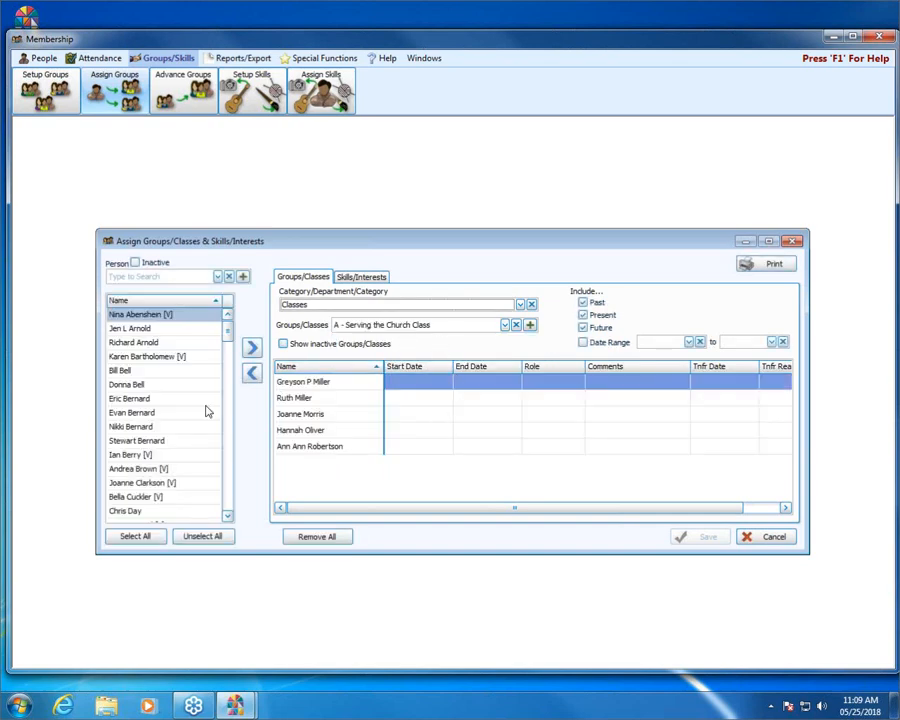
Step: Add the seventh and thirteenth people in the name list to the Serving the Church Class
click(138, 400)
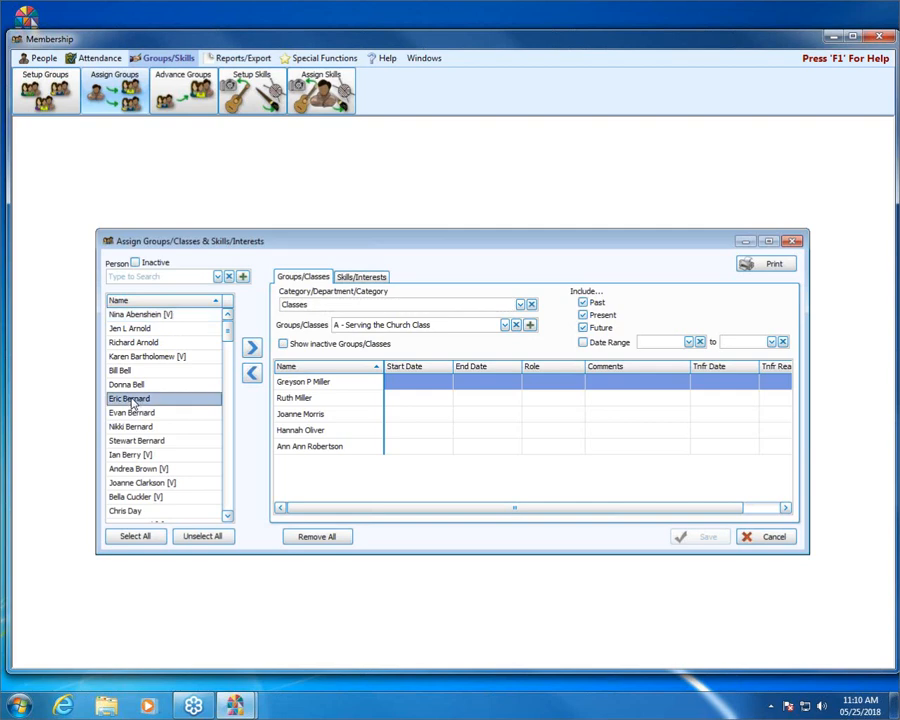
double_click(131, 400)
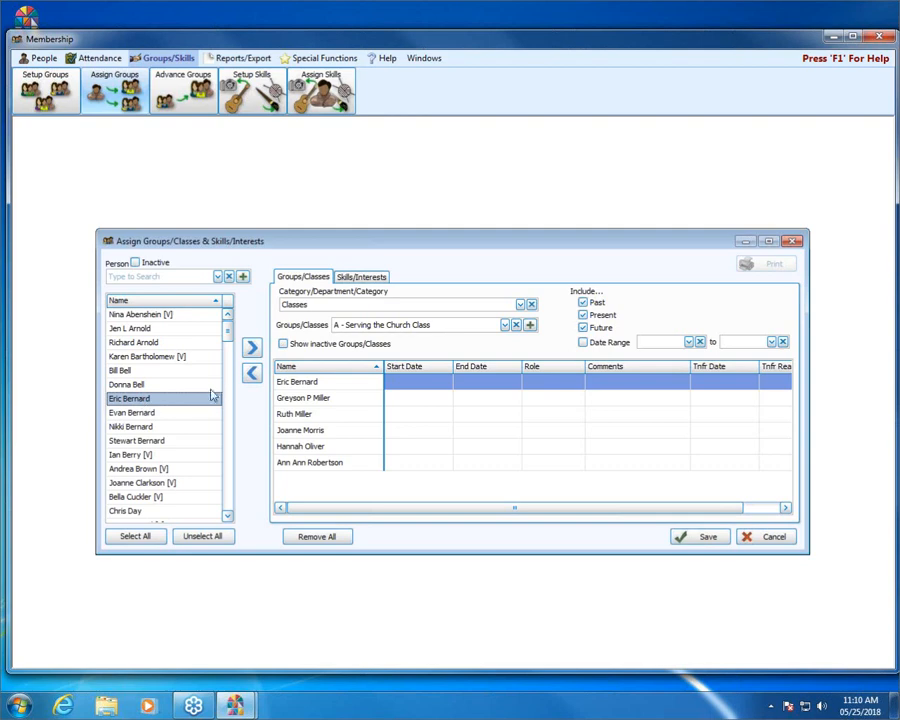
click(172, 430)
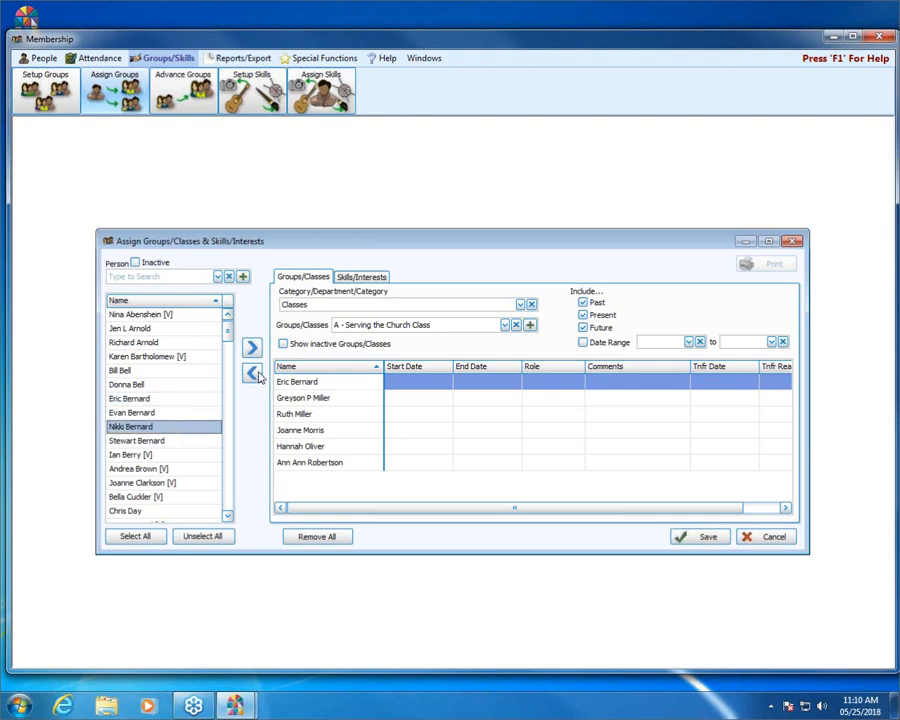
click(142, 482)
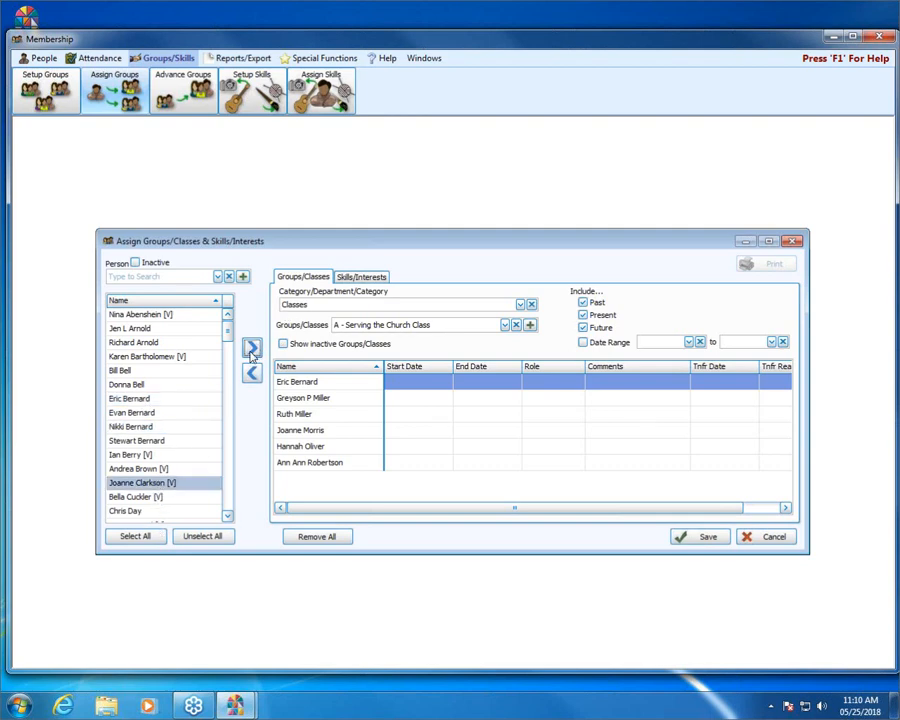
click(252, 349)
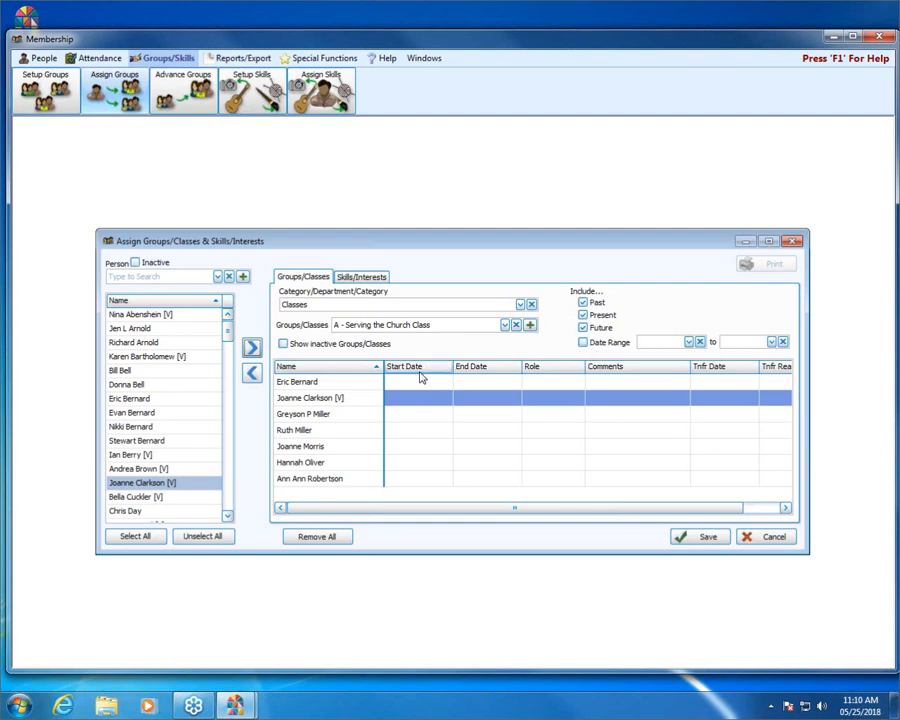
Step: Examine the list of available classes sorted alternately by code and by description, keeping the Serving the Church Class chosen
click(582, 328)
click(505, 325)
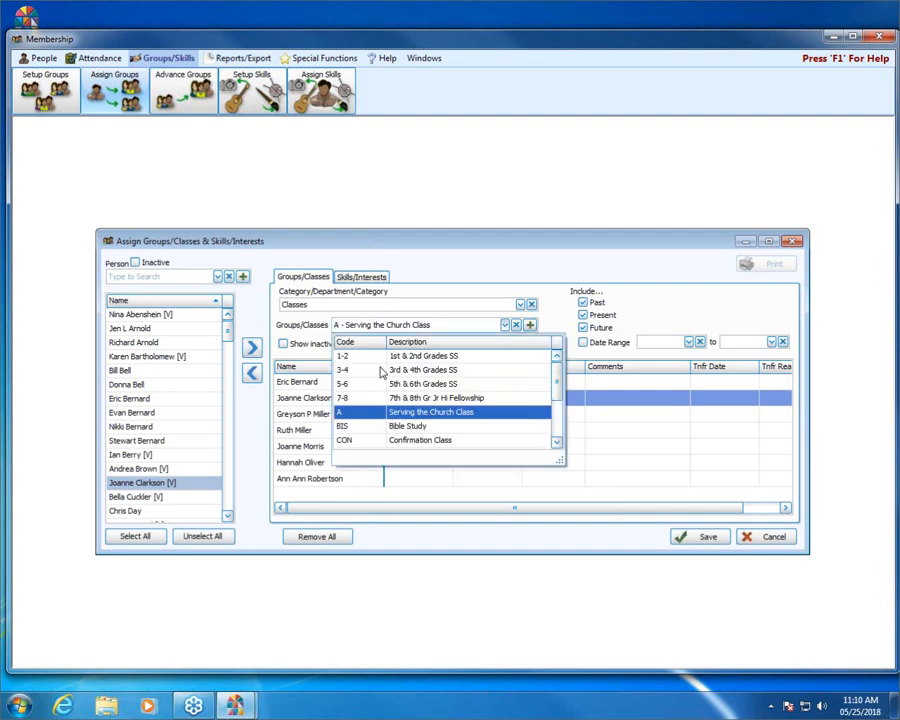
click(374, 342)
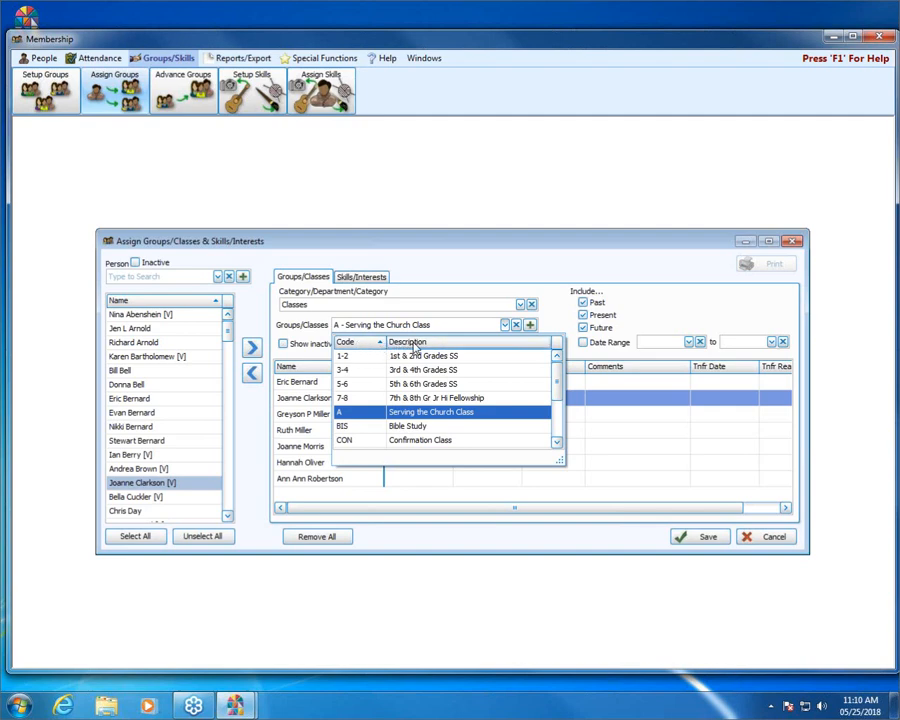
click(417, 345)
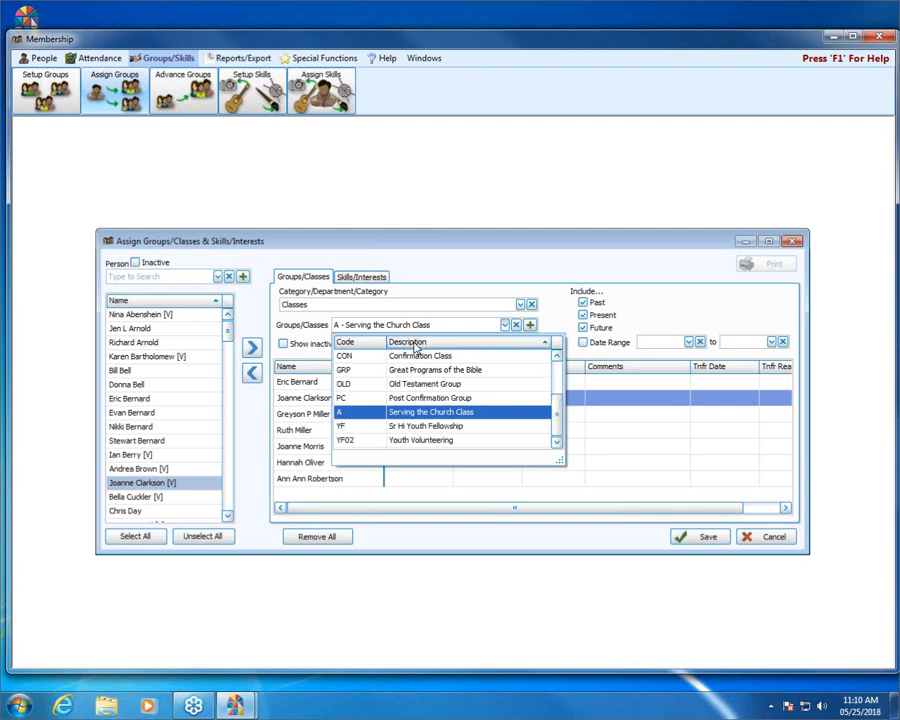
click(347, 344)
click(400, 346)
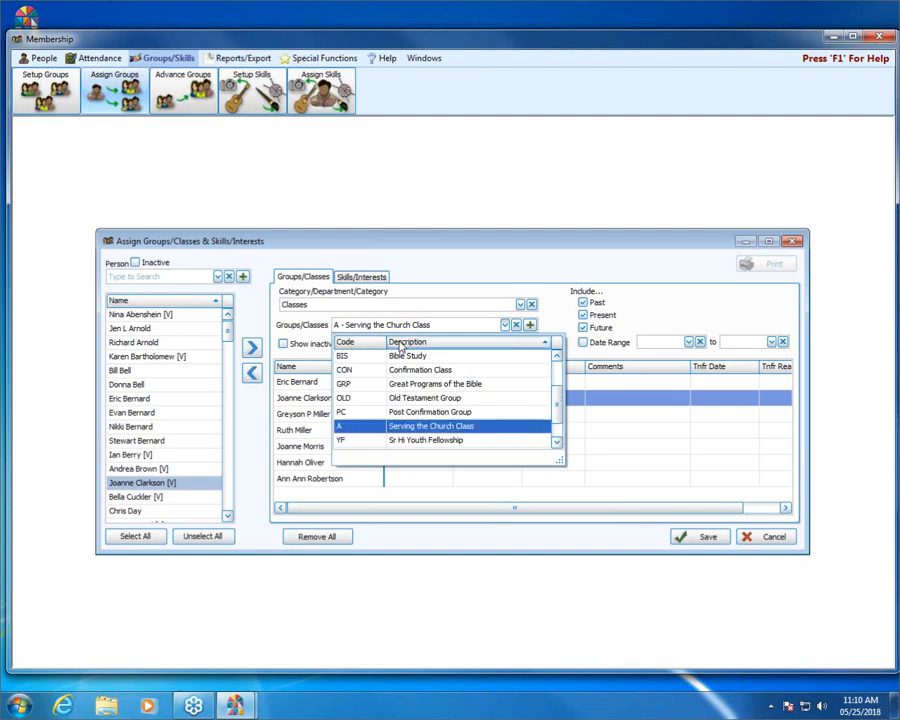
click(348, 343)
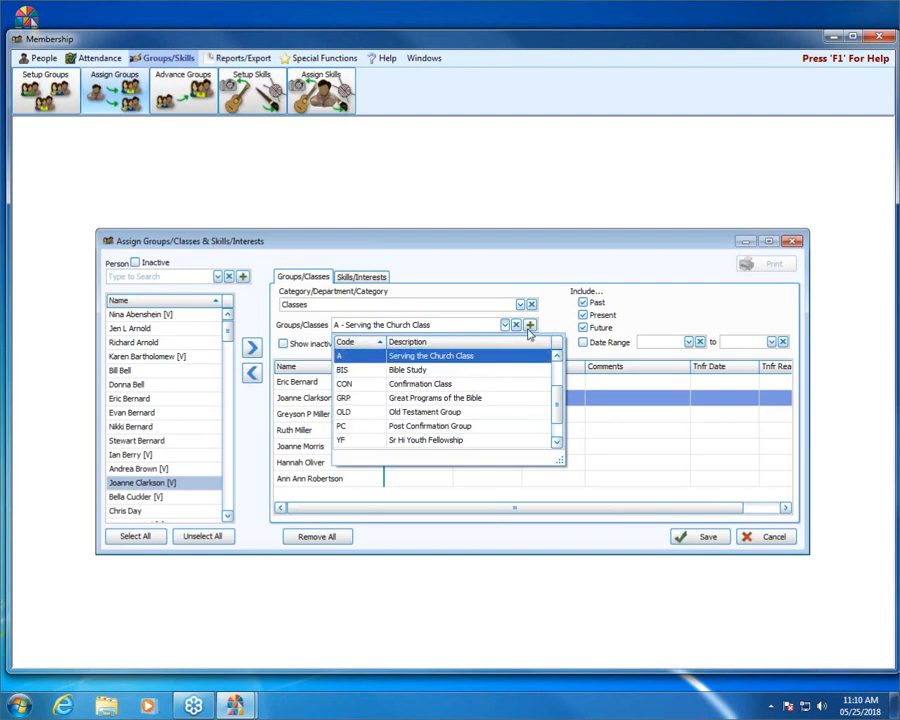
click(362, 342)
click(425, 344)
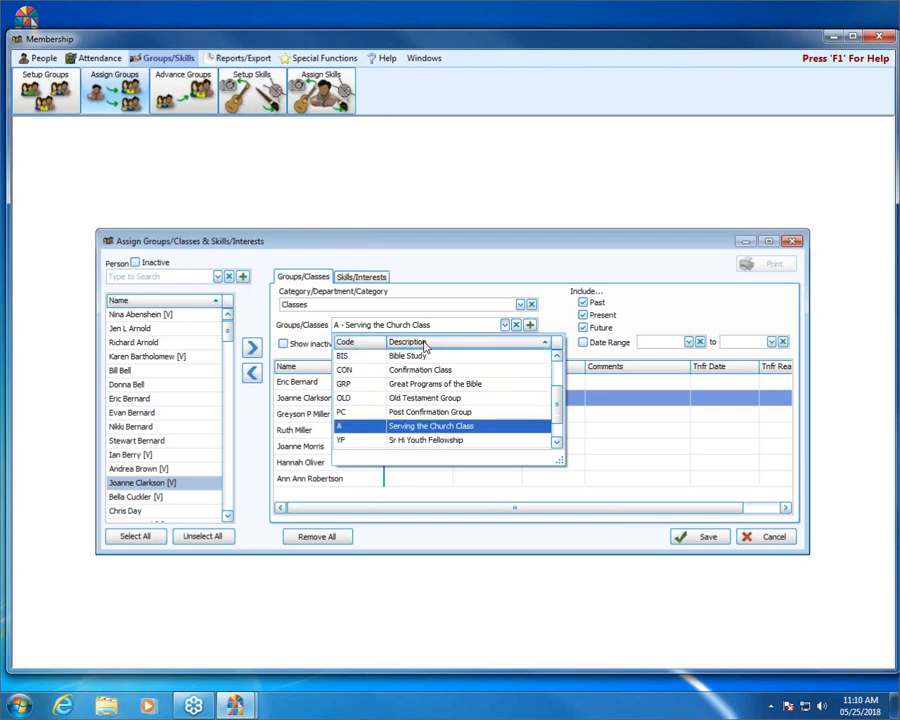
click(505, 325)
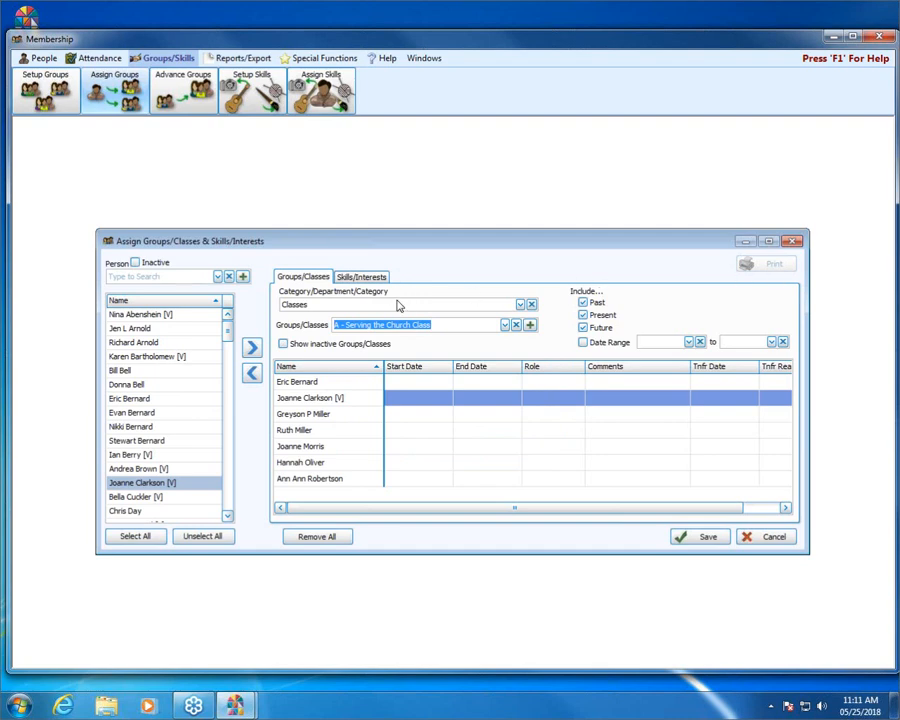
Step: Save the Serving the Church Class additions without start or end dates and close the assignment window
click(362, 277)
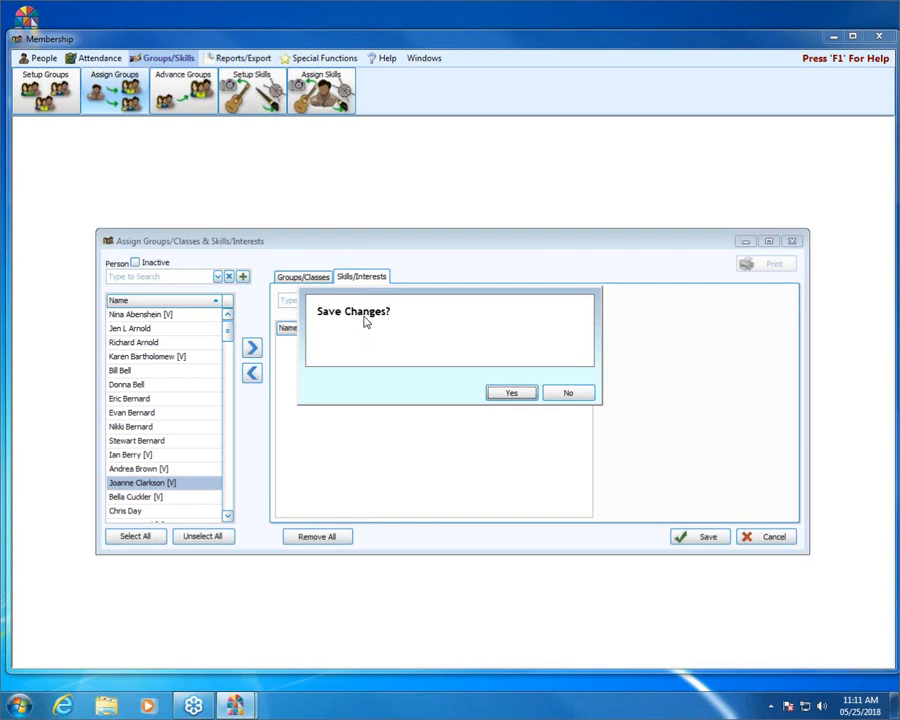
click(508, 394)
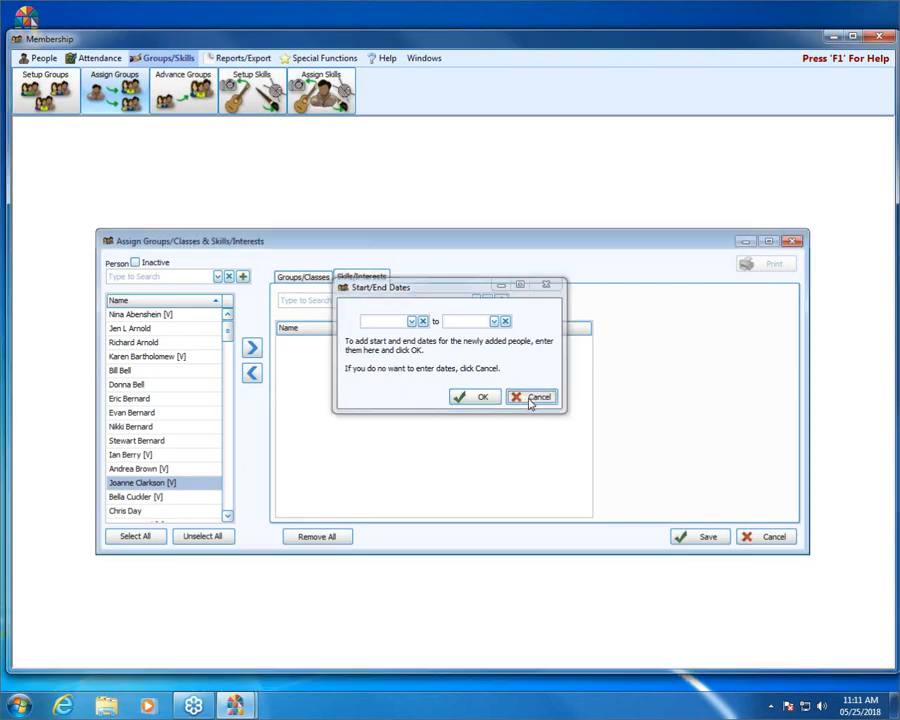
click(530, 400)
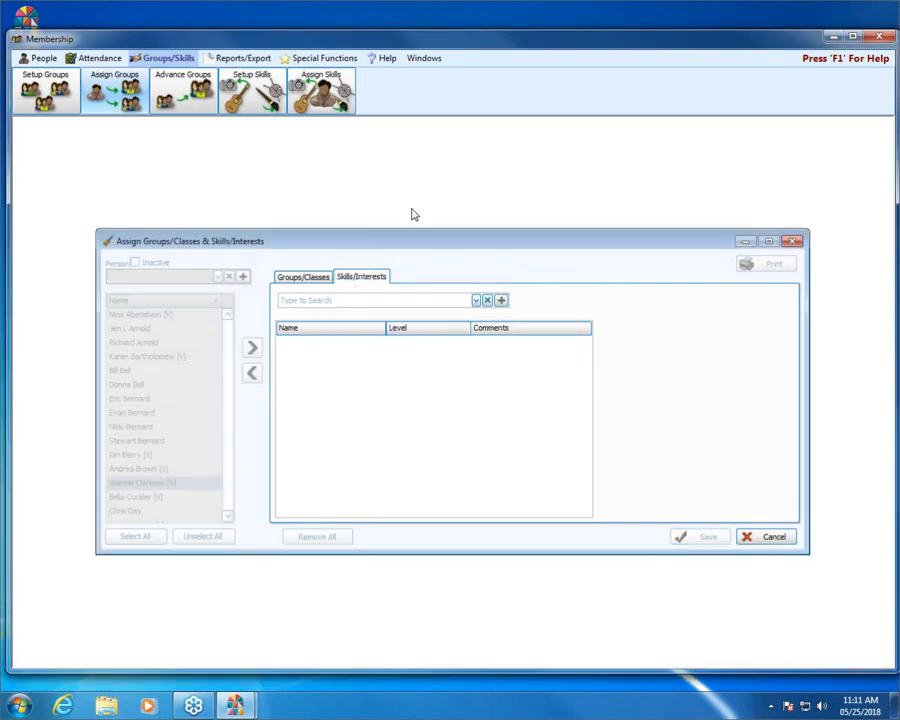
click(791, 242)
Step: Open the Assign Skills function and choose the skill 25 - Painting for the assignment
click(320, 90)
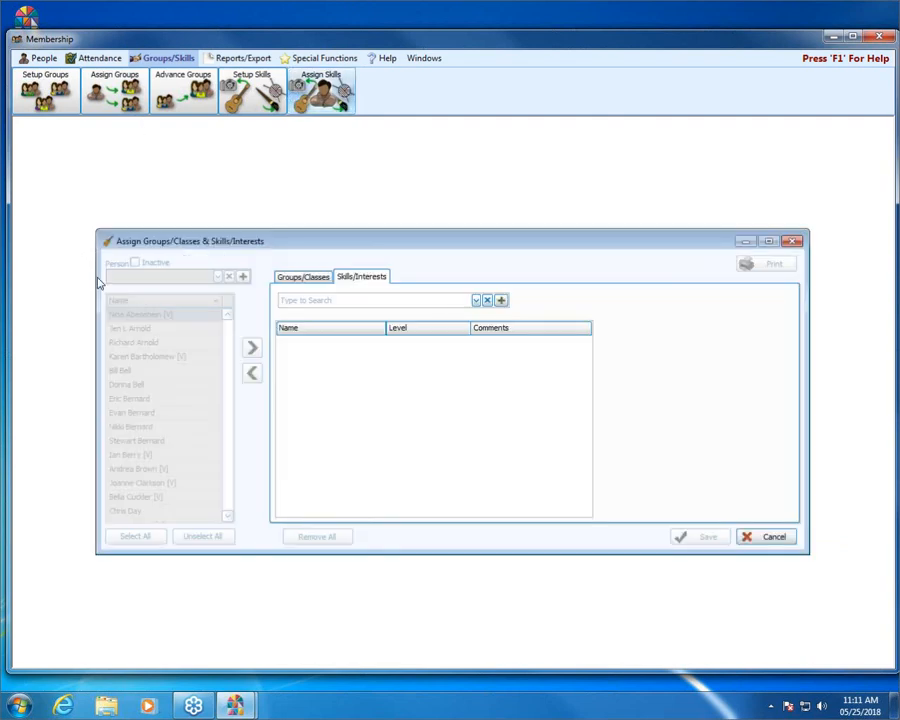
click(316, 280)
click(362, 279)
click(322, 278)
click(362, 278)
click(476, 301)
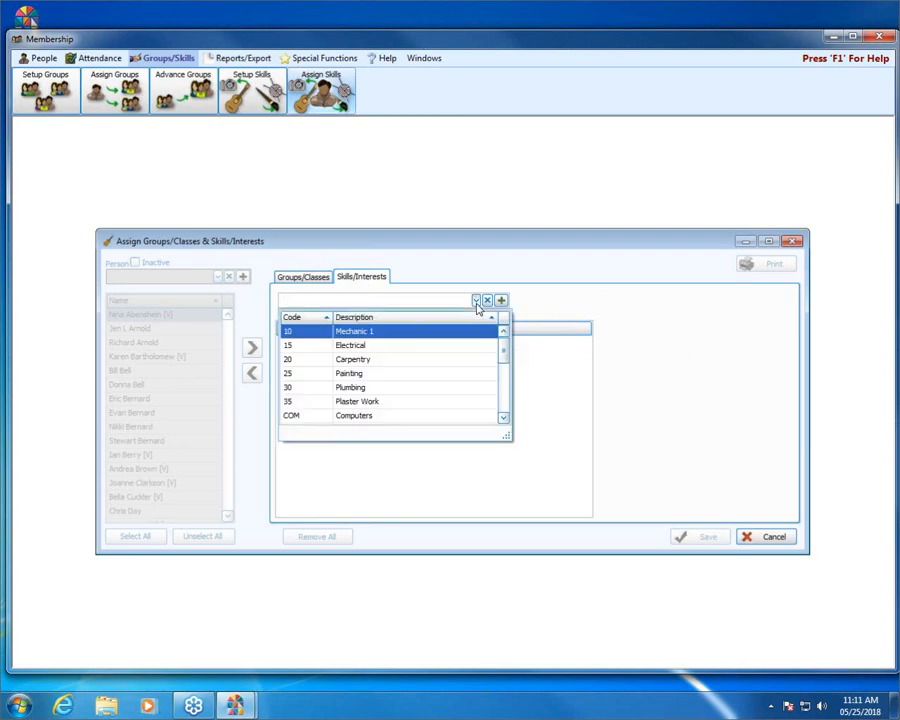
click(356, 377)
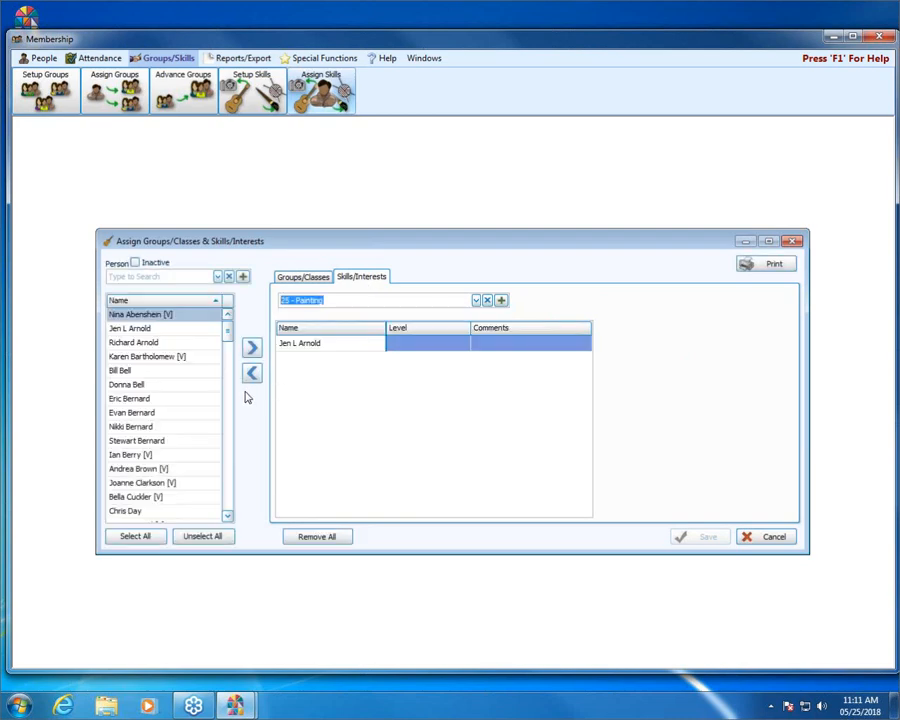
Step: Add the fifth, fifteenth and twenty-fourth people in the name list to the Painting skill
double_click(135, 371)
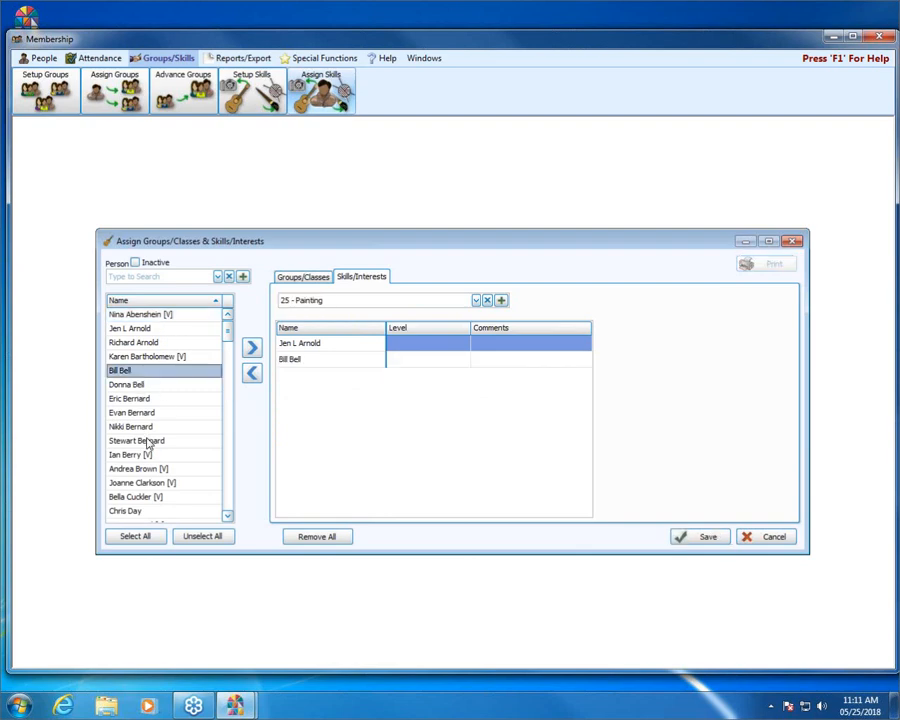
click(139, 515)
double_click(139, 512)
scroll(140, 500, down, 4)
double_click(141, 468)
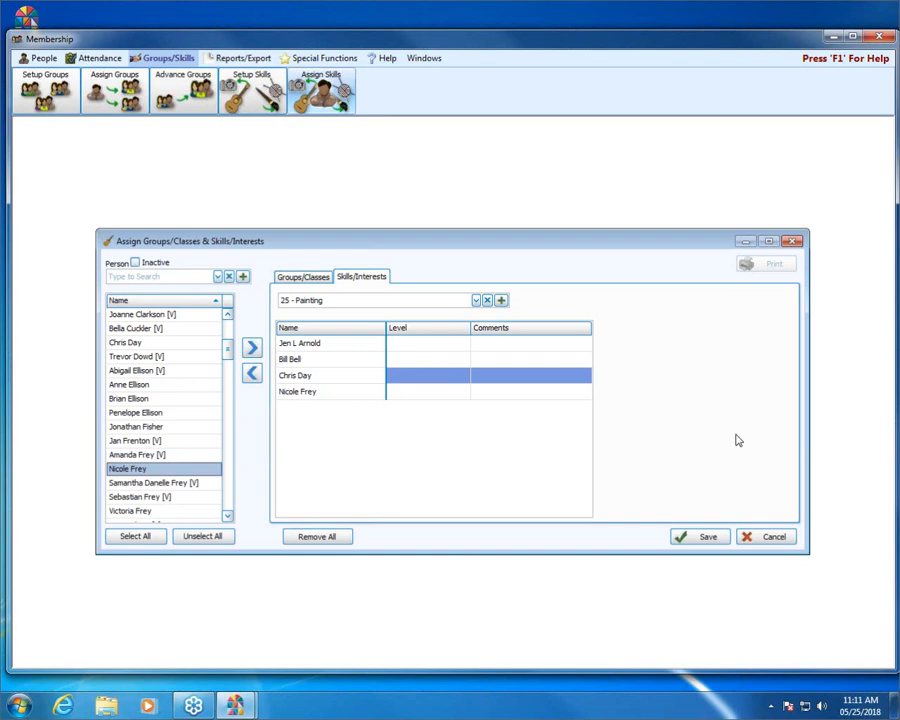
Step: Switch to the group assignments and back to the Painting skill assignments, and close the assignment window
click(313, 276)
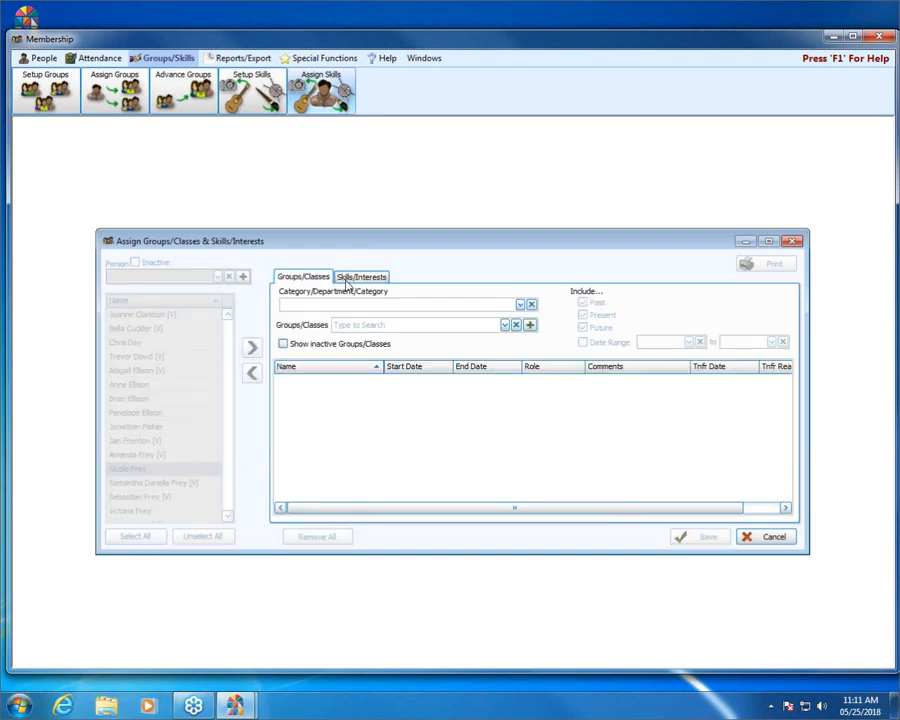
click(364, 278)
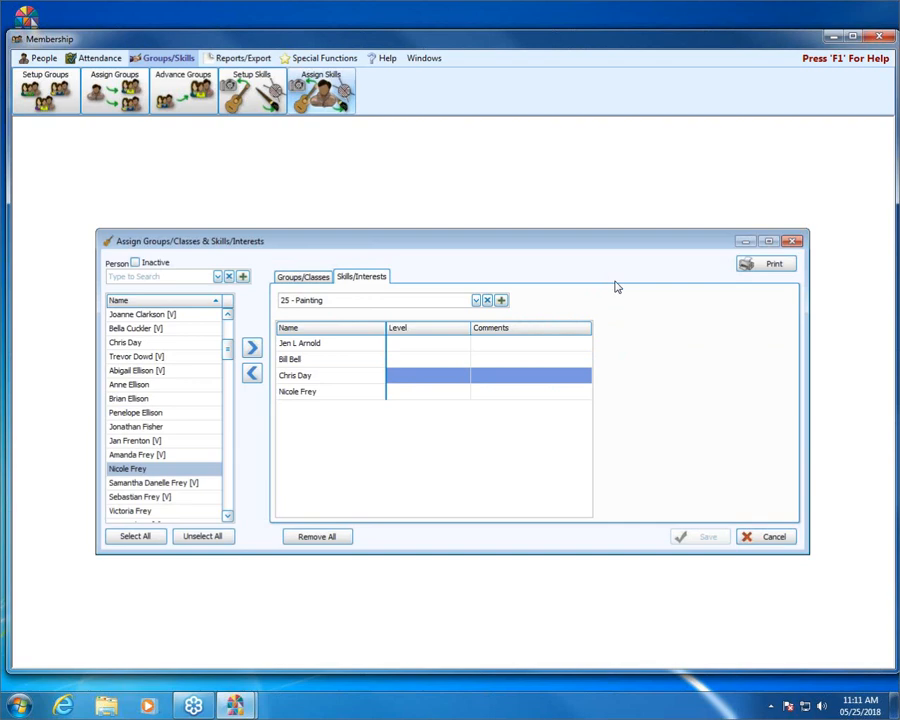
click(793, 241)
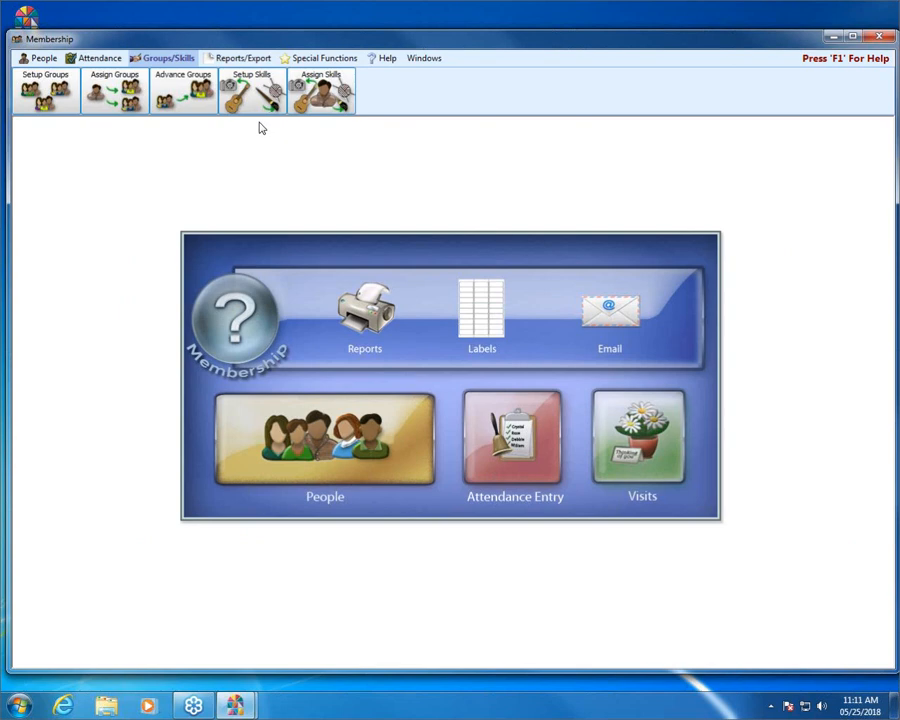
Step: Find the individuals whose Age is between 12 and 19, including both members and visitors
click(43, 59)
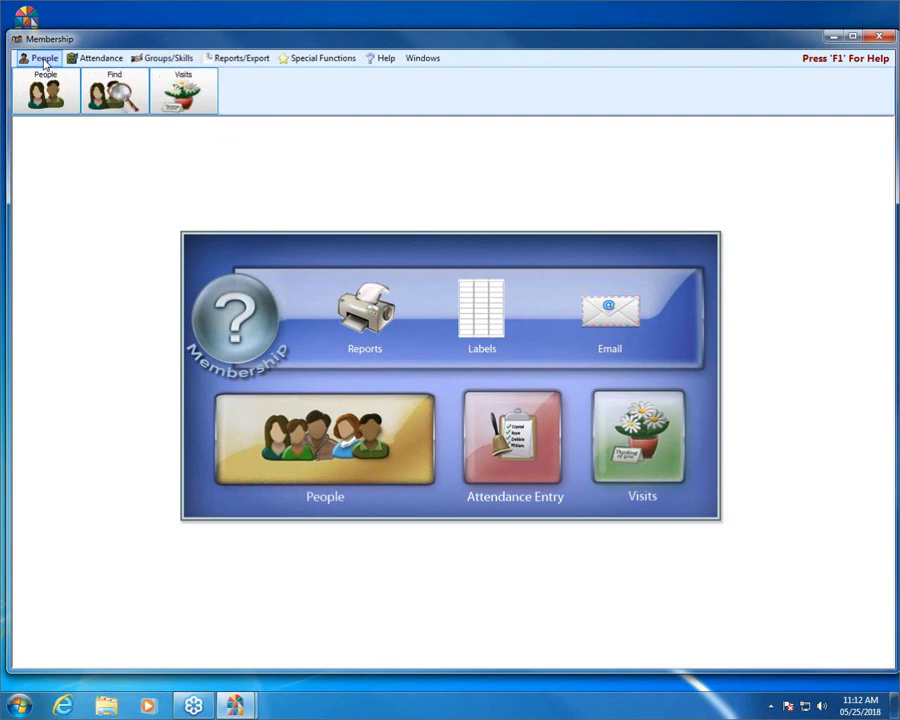
click(118, 93)
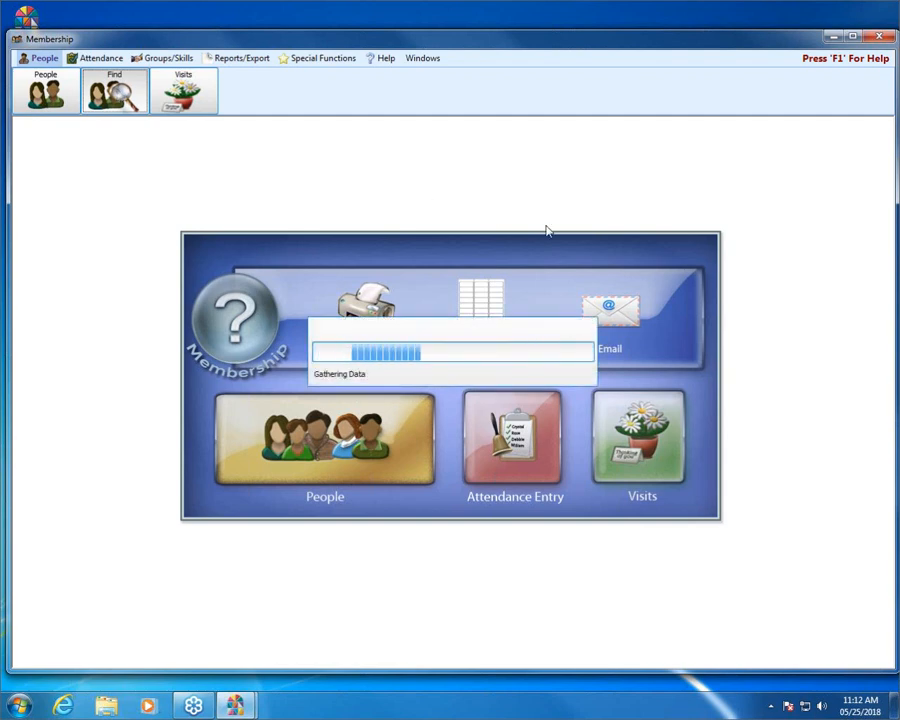
click(310, 239)
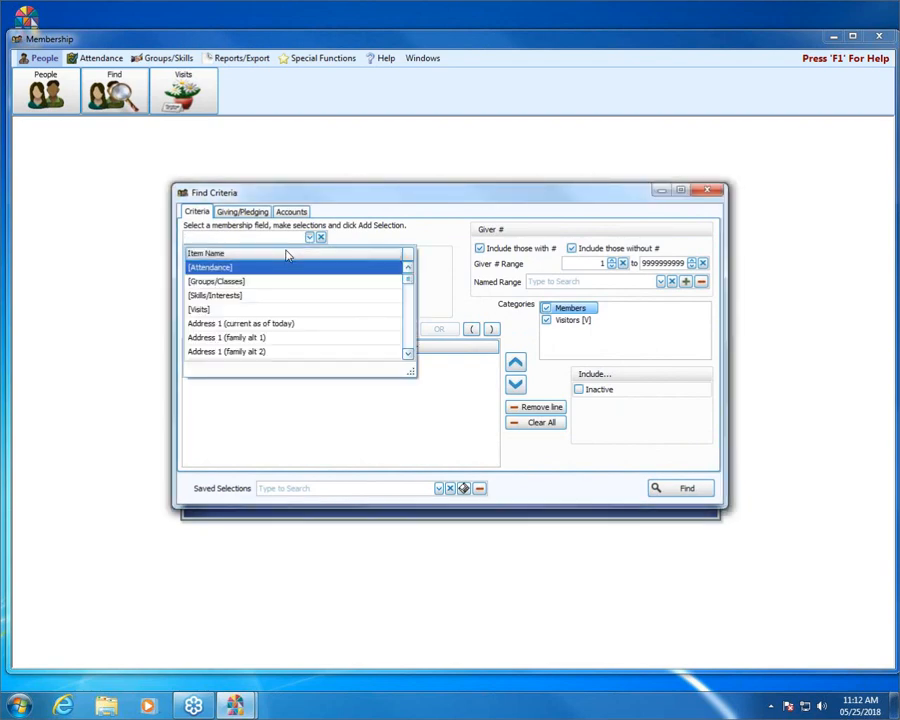
text(age)
key(Return)
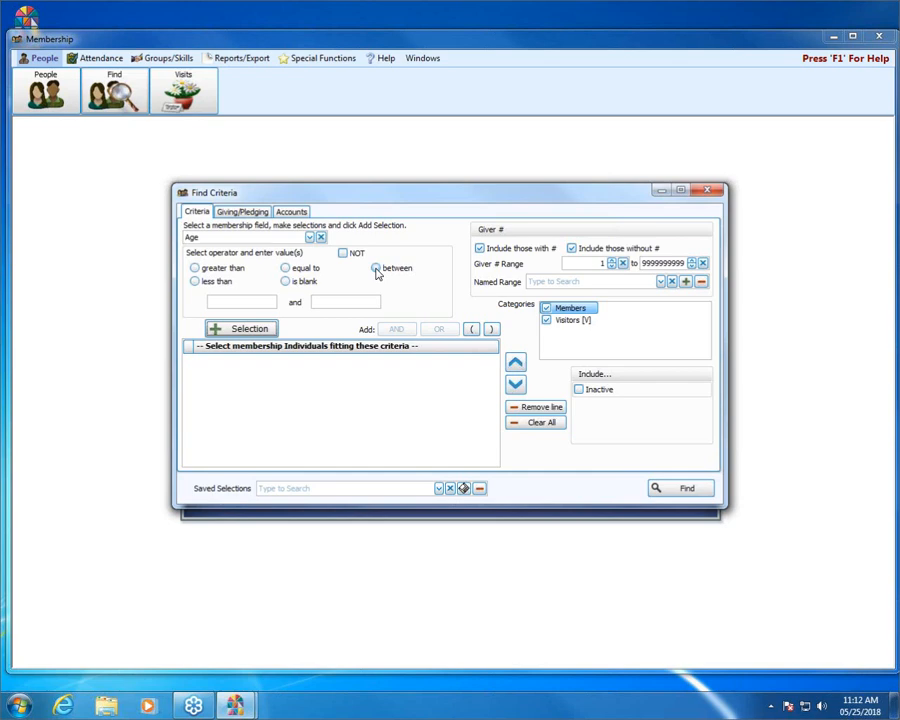
click(376, 269)
click(233, 303)
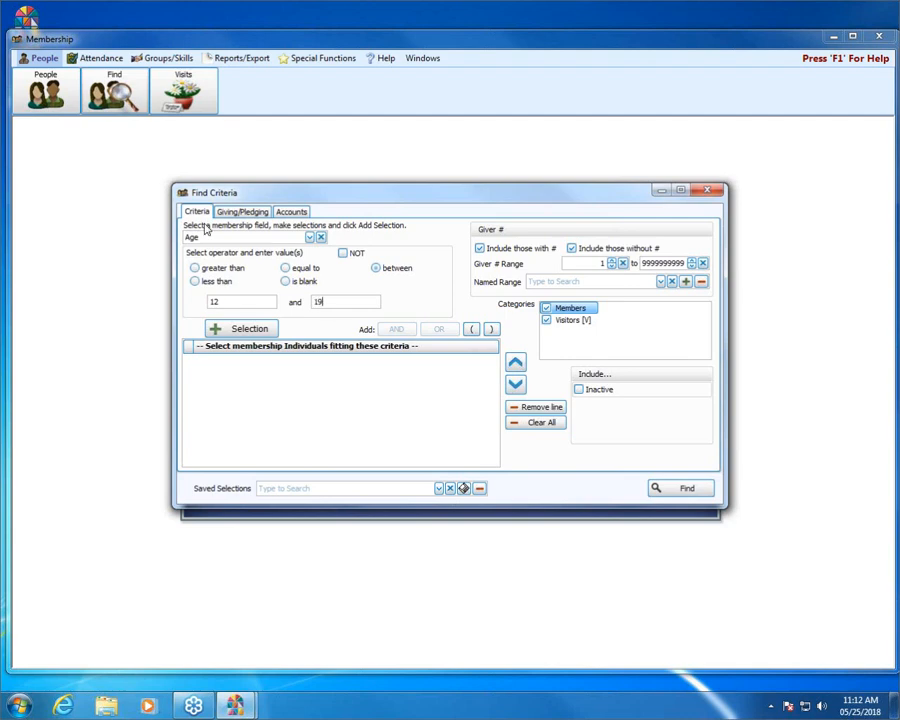
click(243, 330)
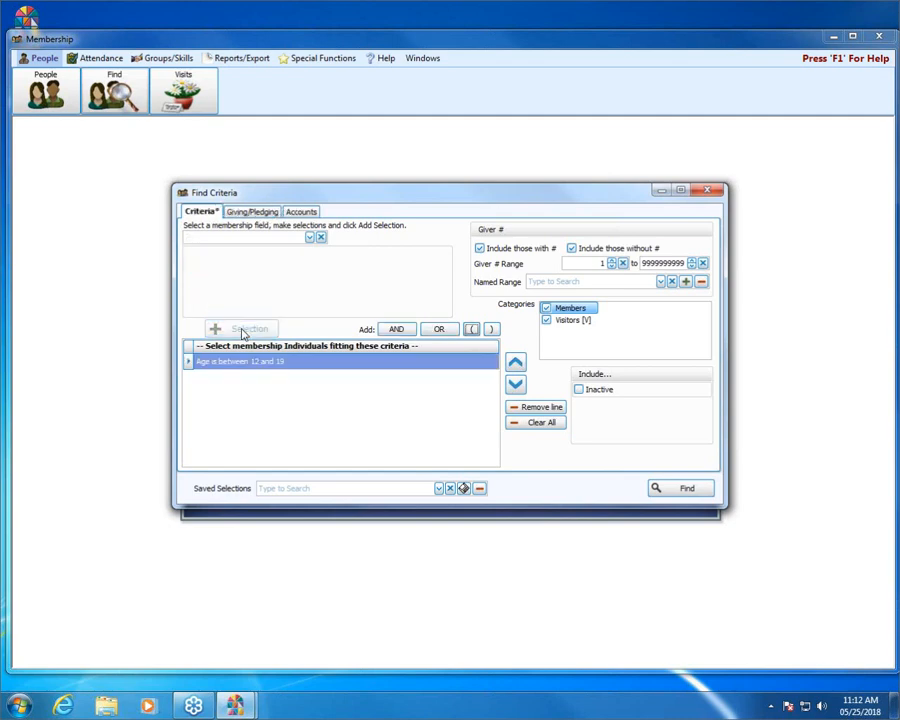
click(679, 490)
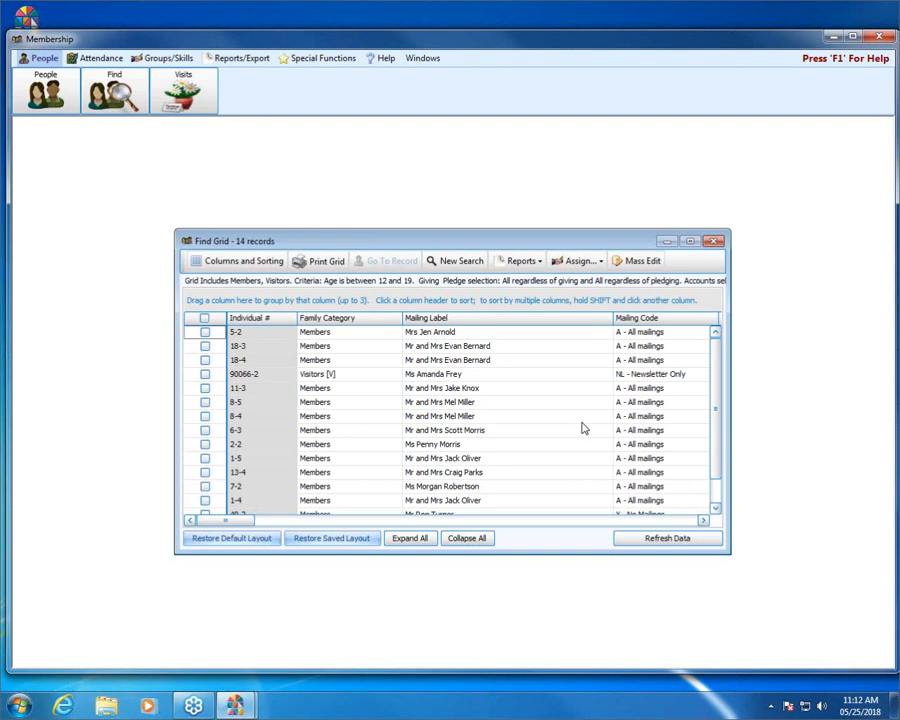
Step: Sort the found people in the Find Grid by last name
click(432, 318)
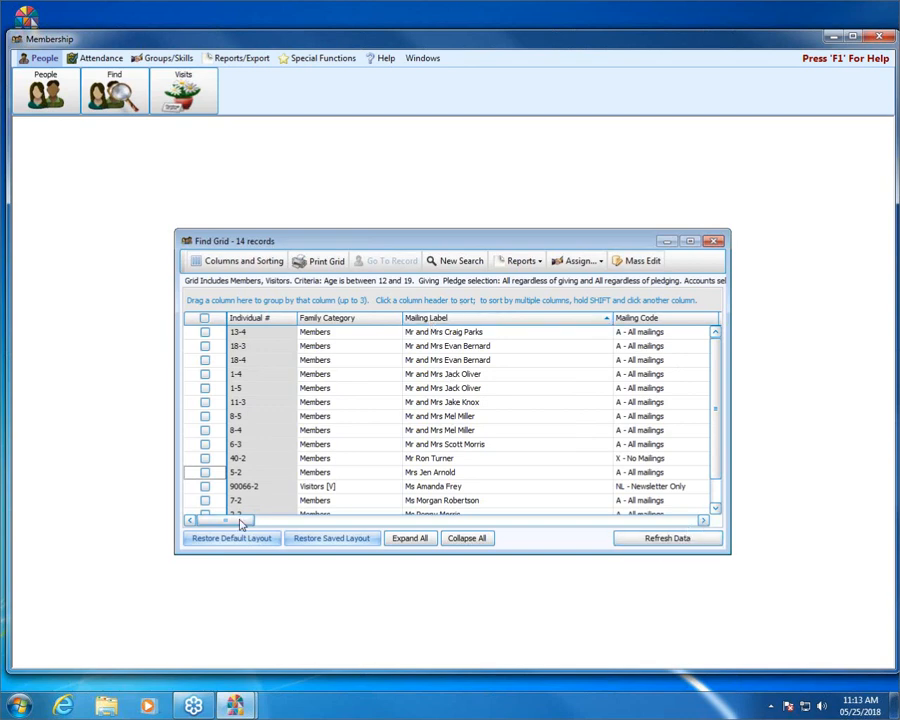
drag(240, 521, 335, 522)
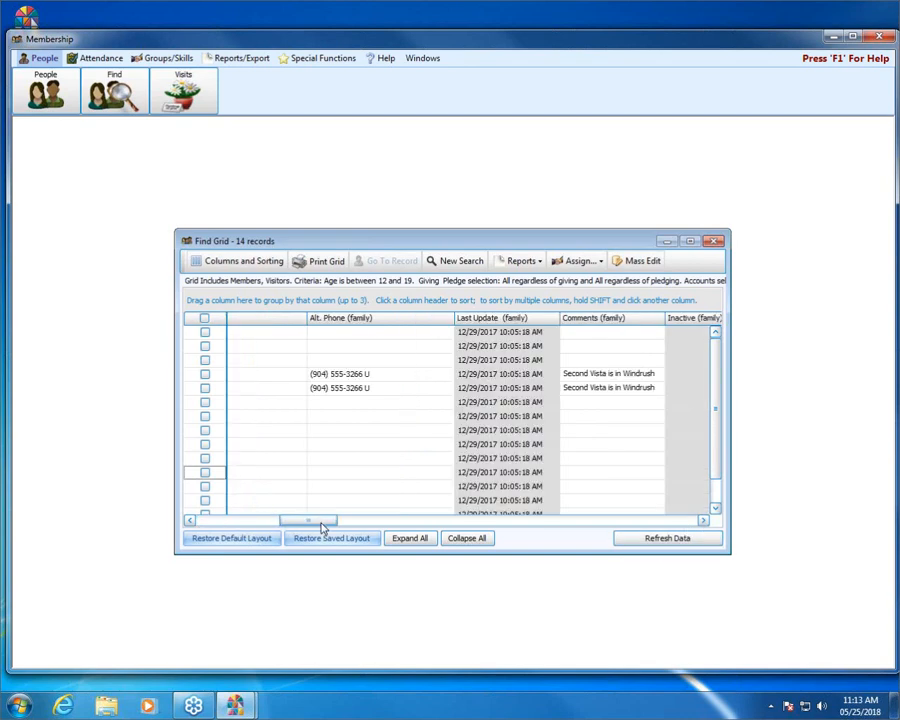
click(703, 521)
drag(703, 521, 703, 524)
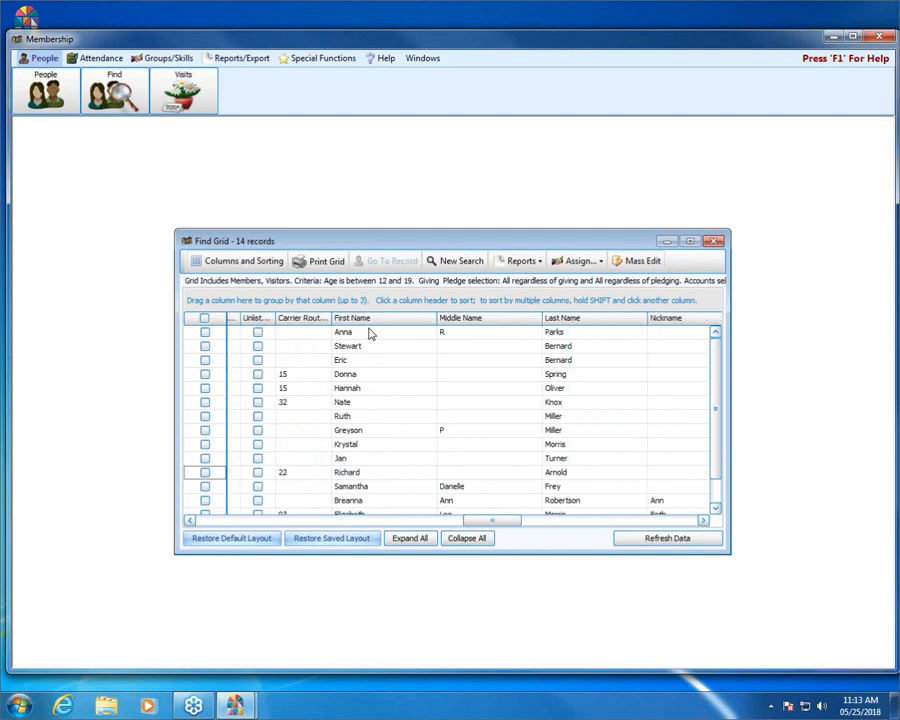
click(567, 318)
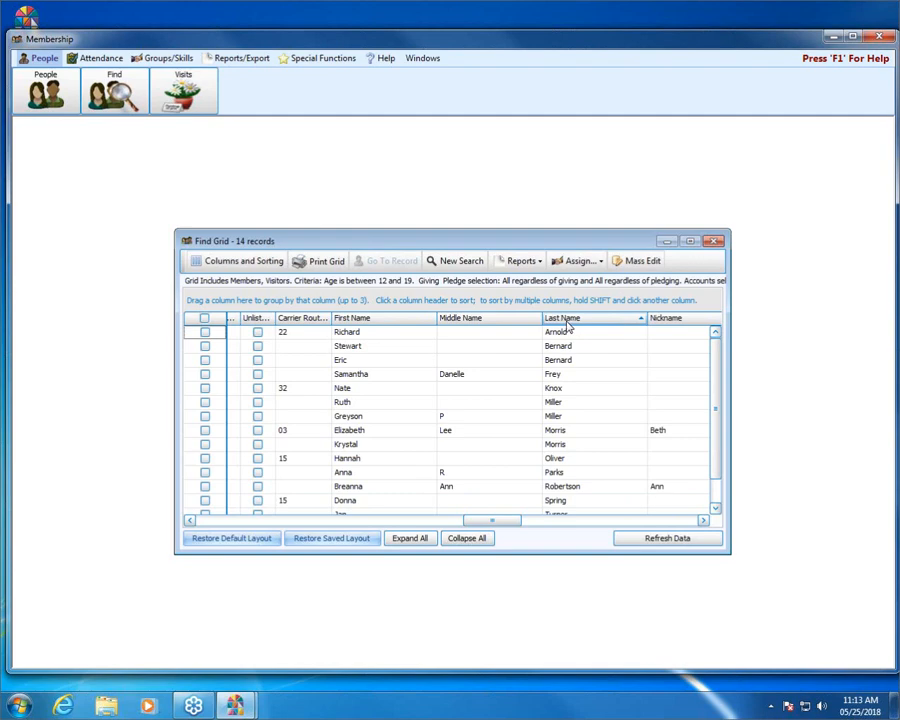
Step: Open the Groups/Classes assignment for the found people, view the group YF02 - Youth Volunteering and cancel the assignment
click(589, 266)
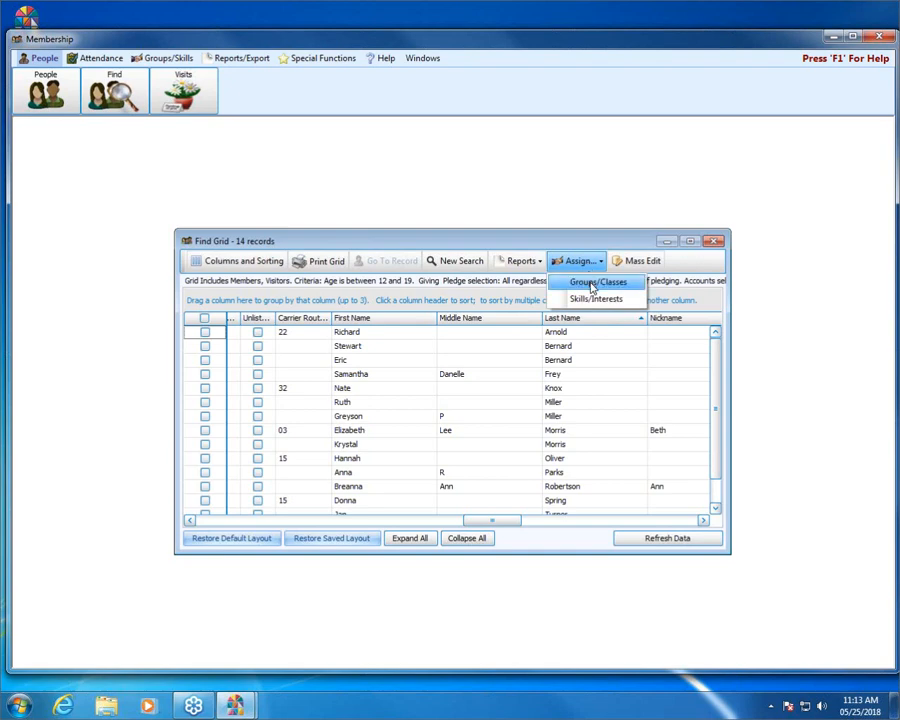
click(592, 284)
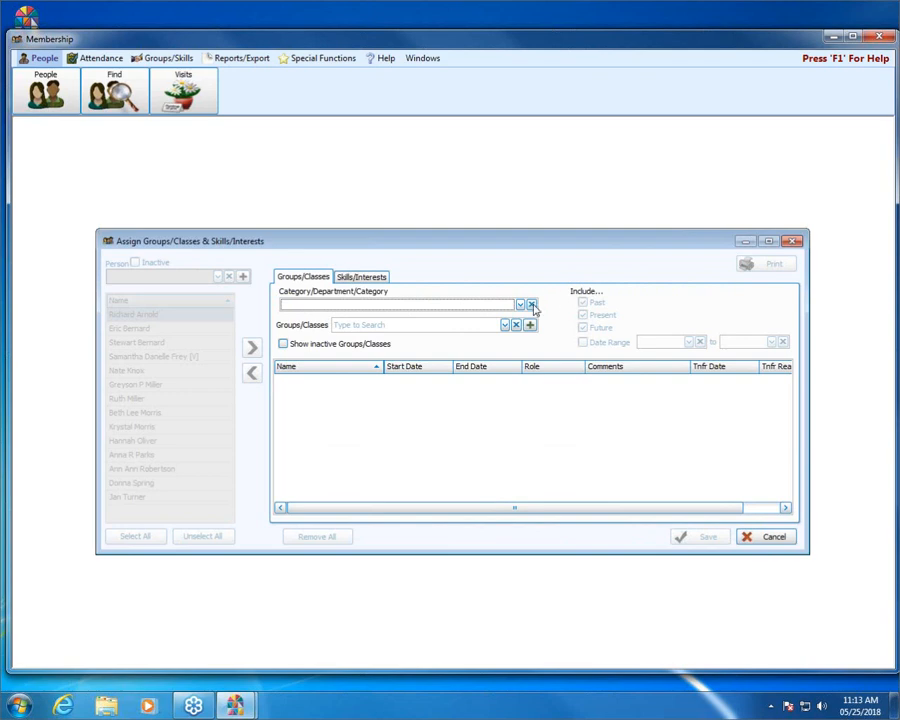
click(505, 326)
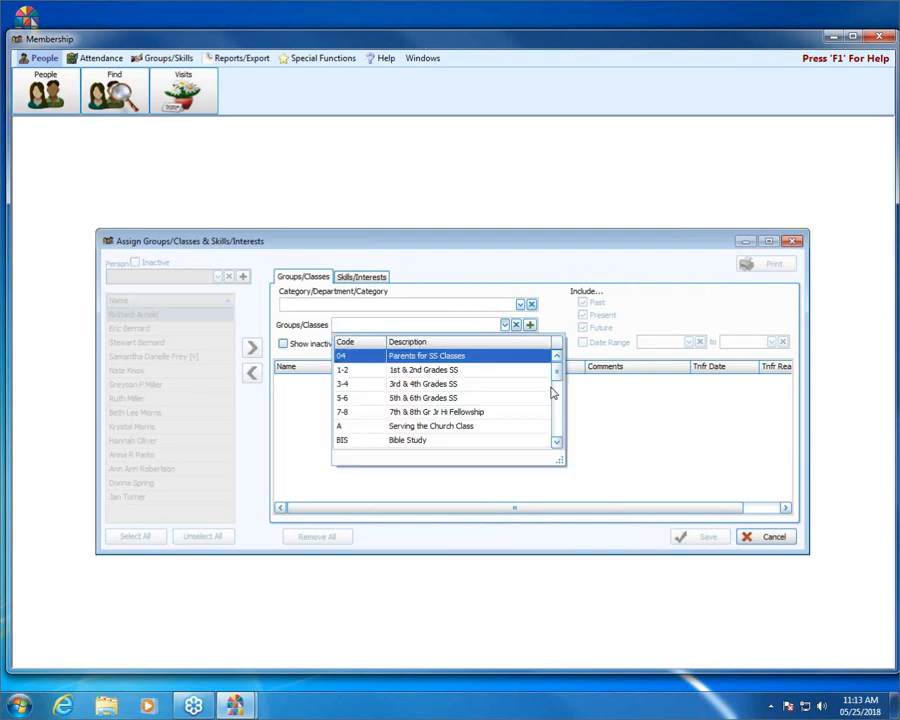
drag(555, 379, 558, 438)
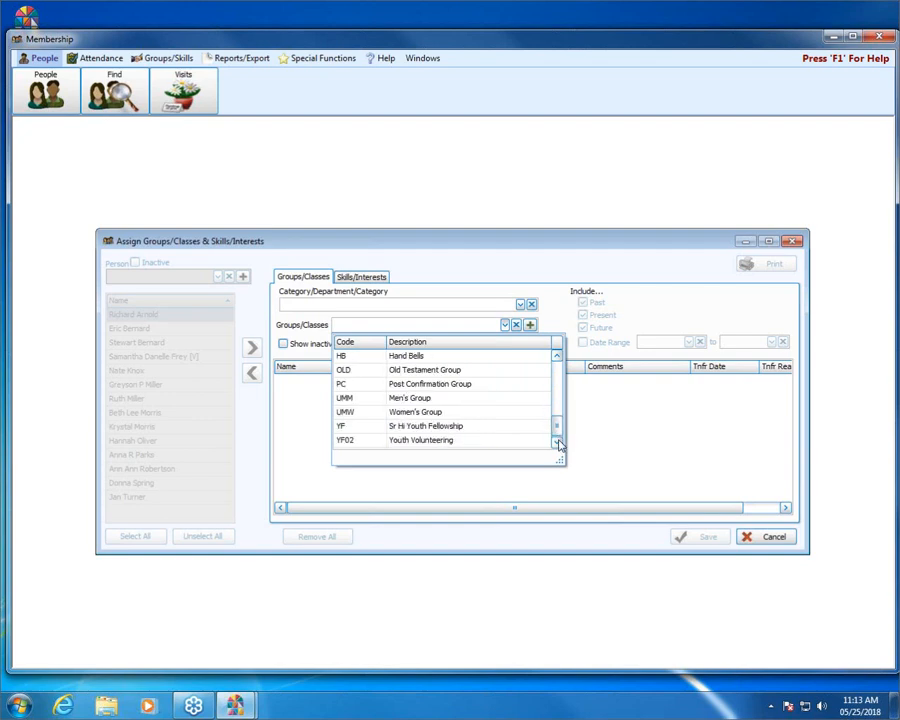
click(431, 441)
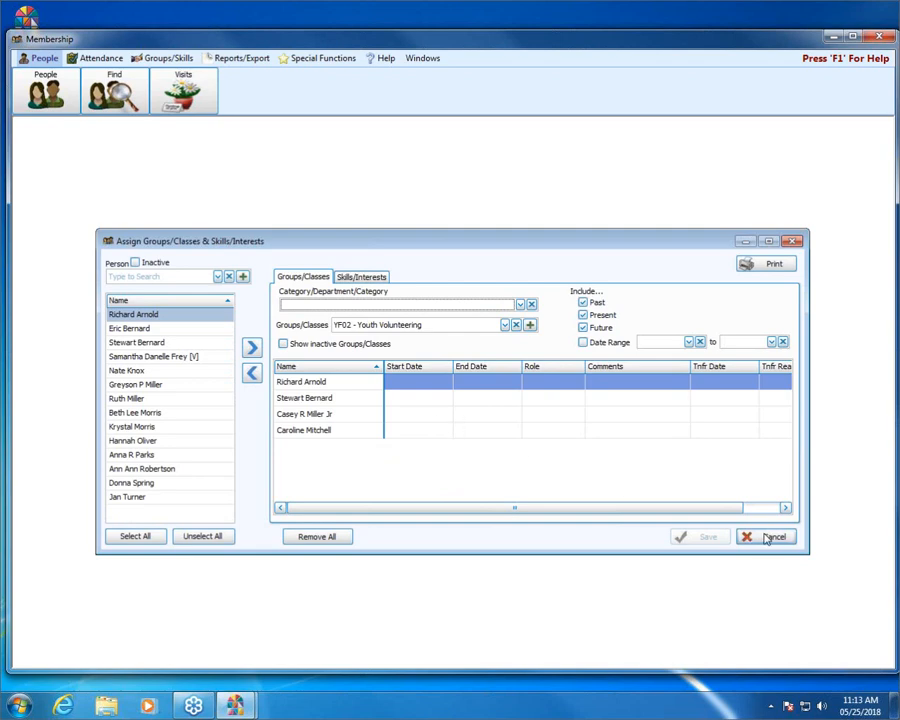
click(766, 538)
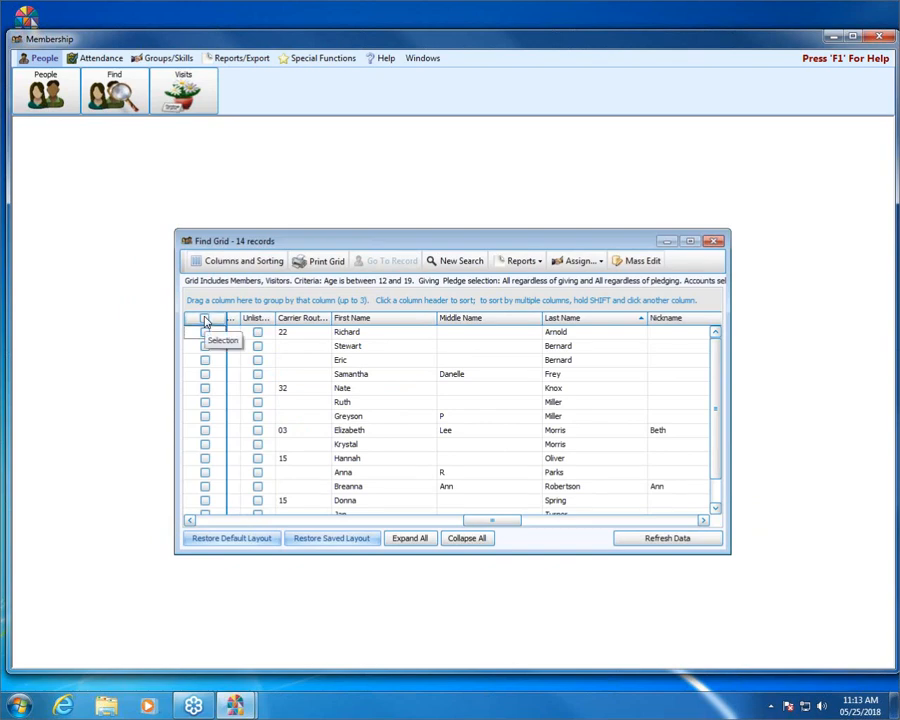
Step: Open the Groups/Classes assignment for all people in the Find Grid and choose the group YF02 - Youth Volunteering
click(205, 320)
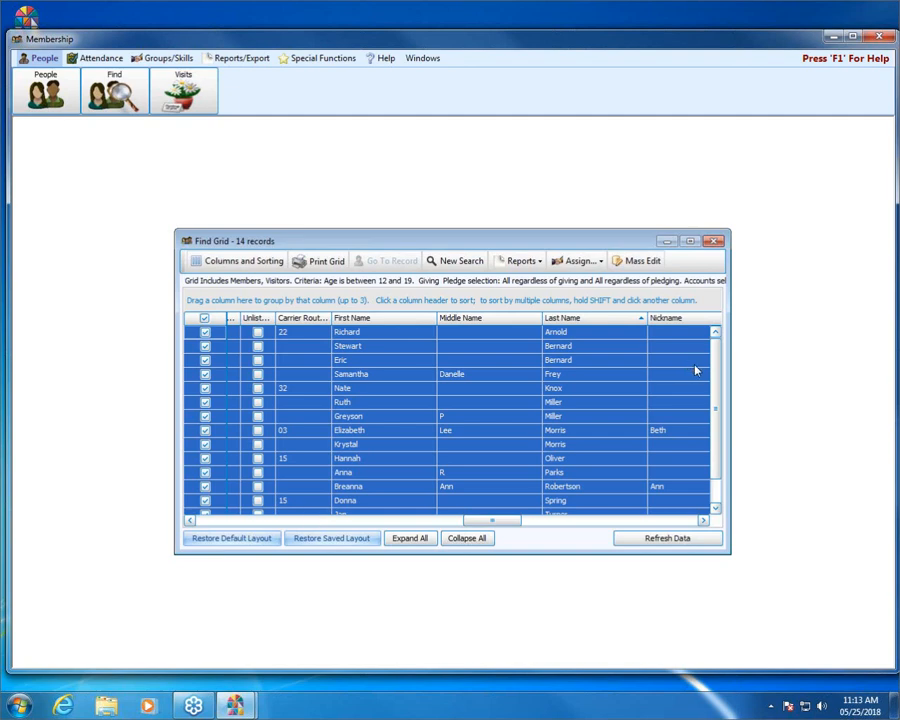
drag(716, 360, 719, 394)
click(588, 263)
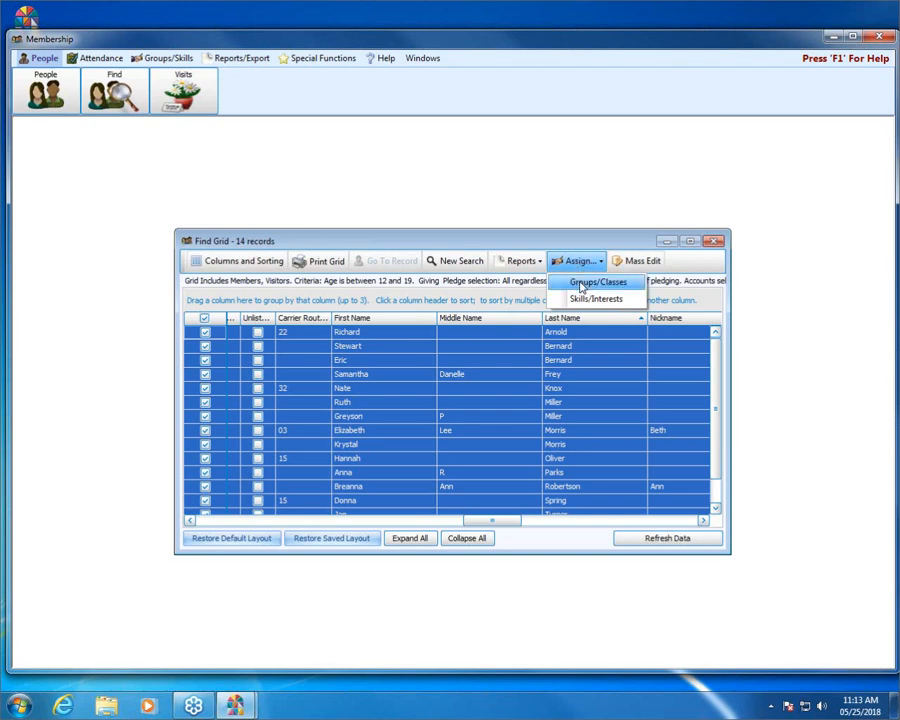
click(581, 285)
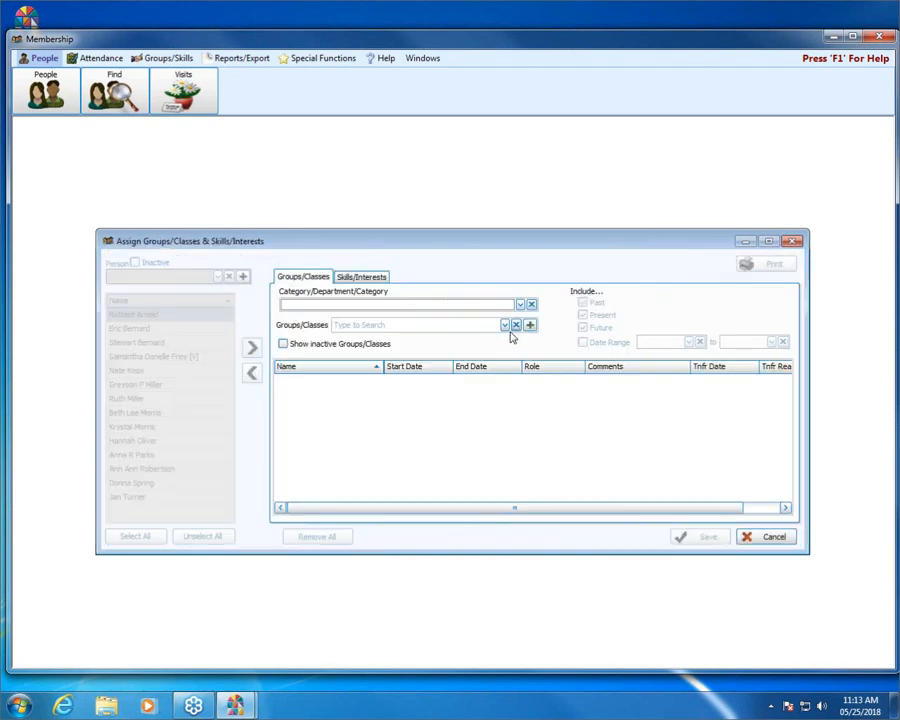
click(506, 327)
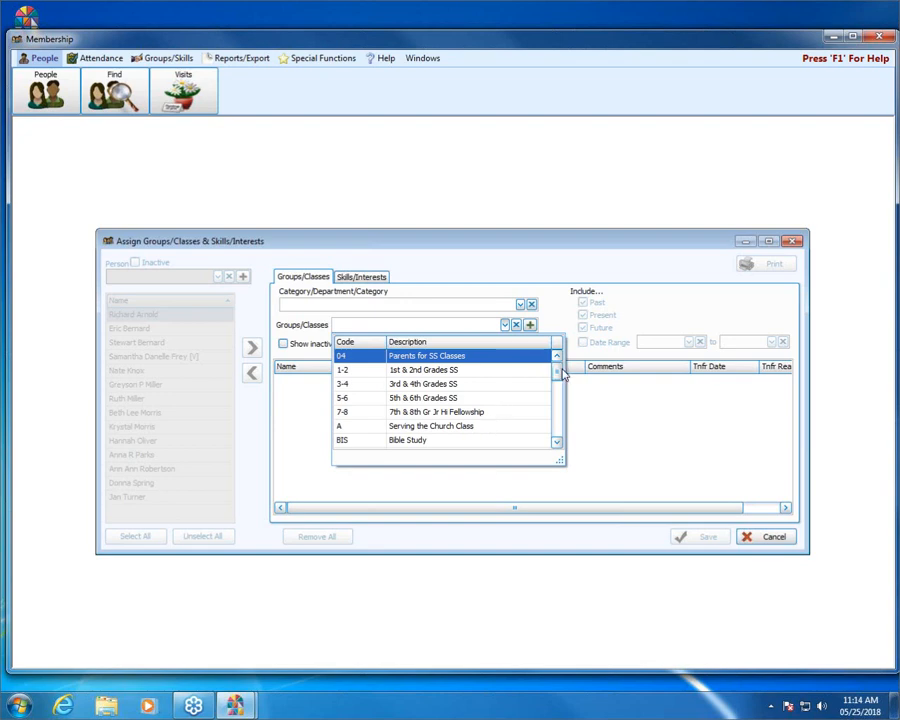
drag(557, 371, 559, 436)
click(510, 444)
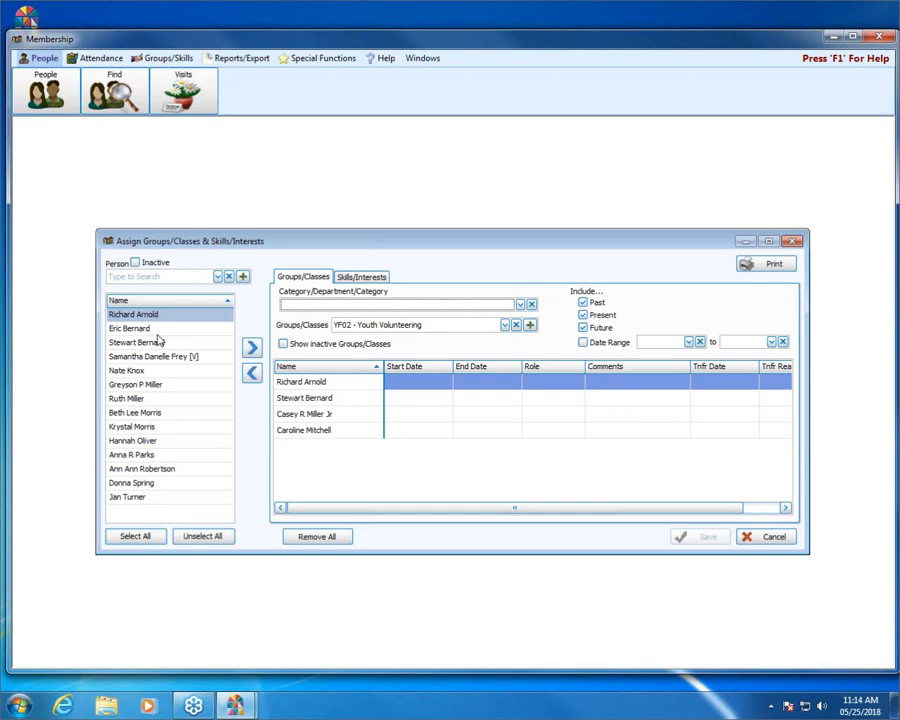
Step: Assign all listed people to the Youth Volunteering group and save the changes without start or end dates, closing the assignment window
click(120, 540)
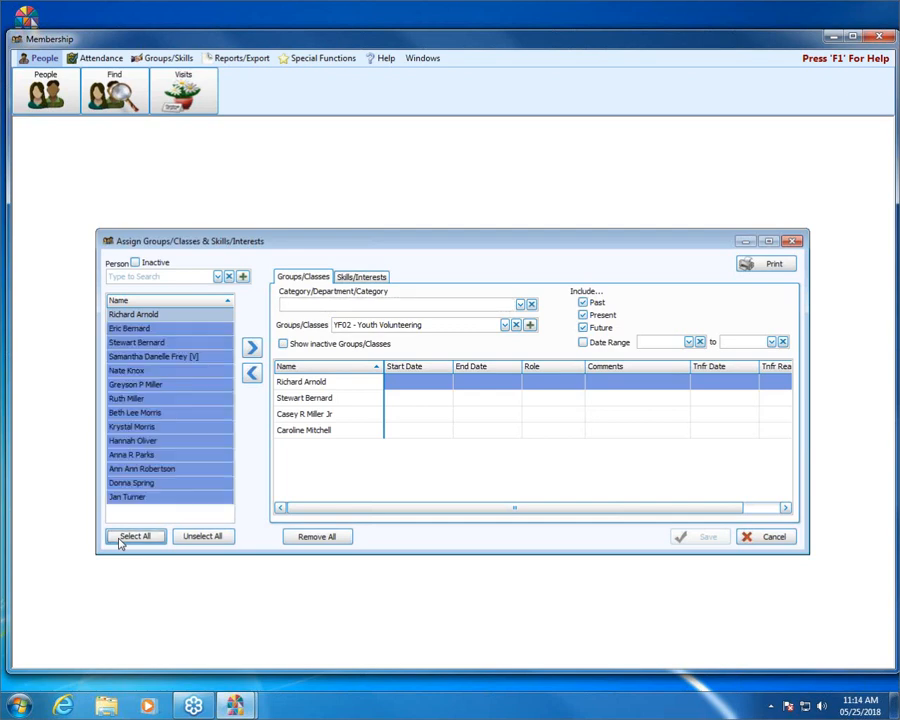
click(254, 347)
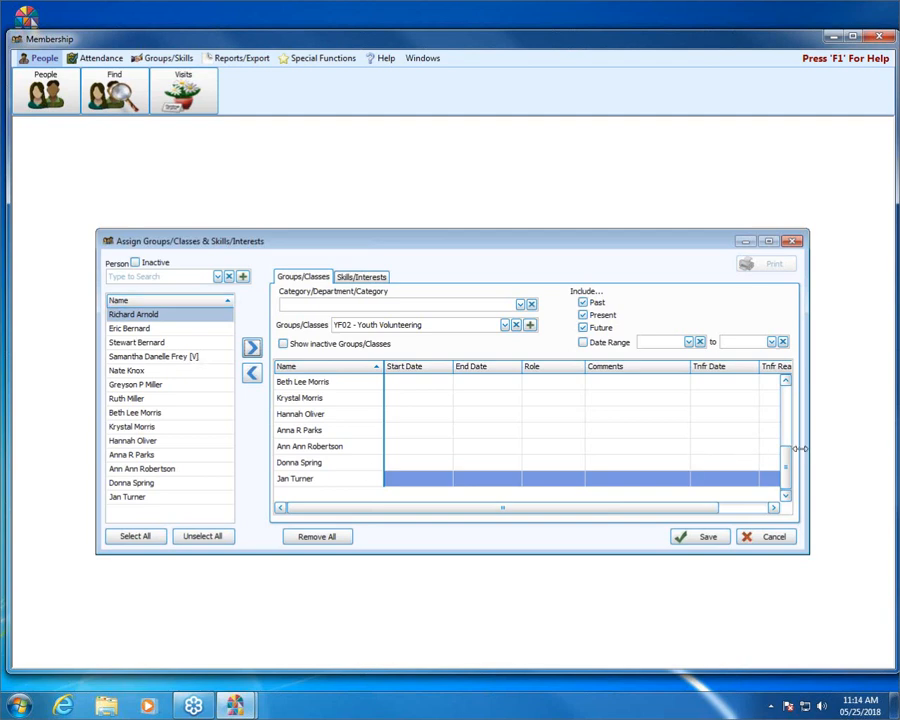
drag(784, 461, 783, 375)
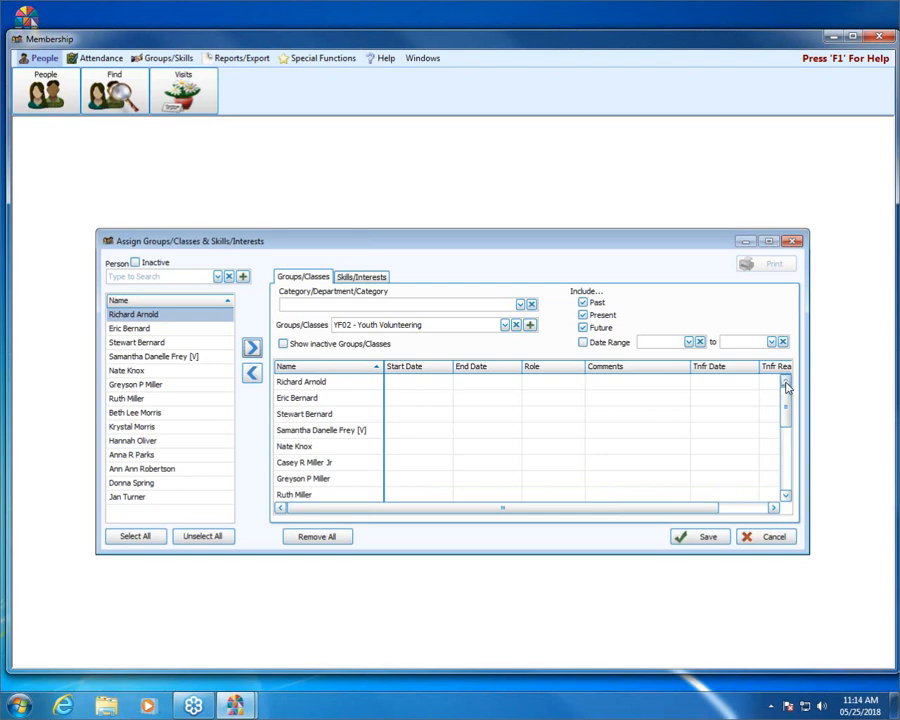
click(791, 243)
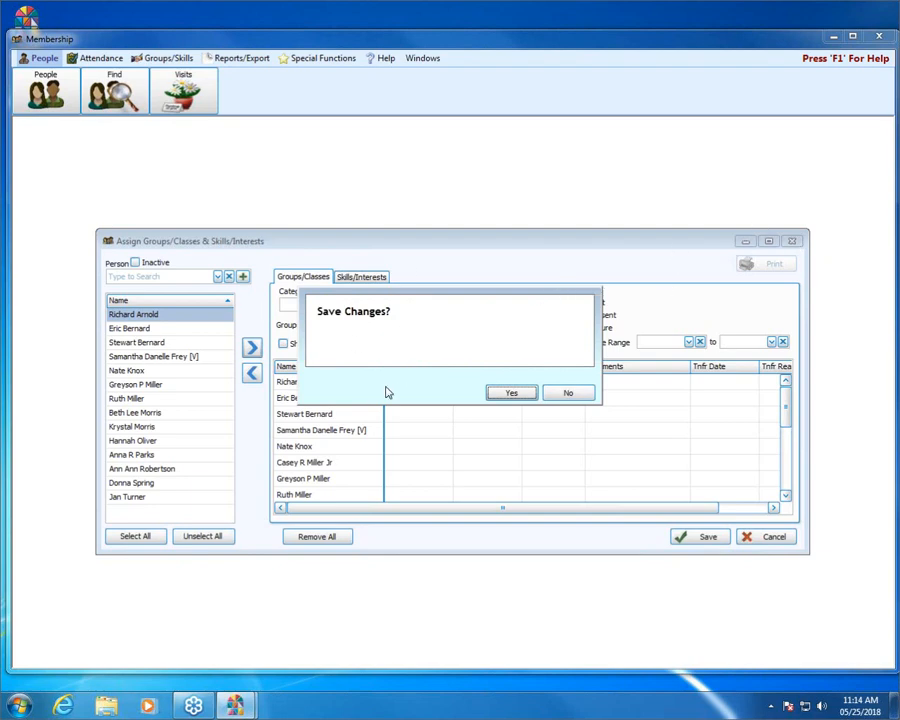
click(519, 396)
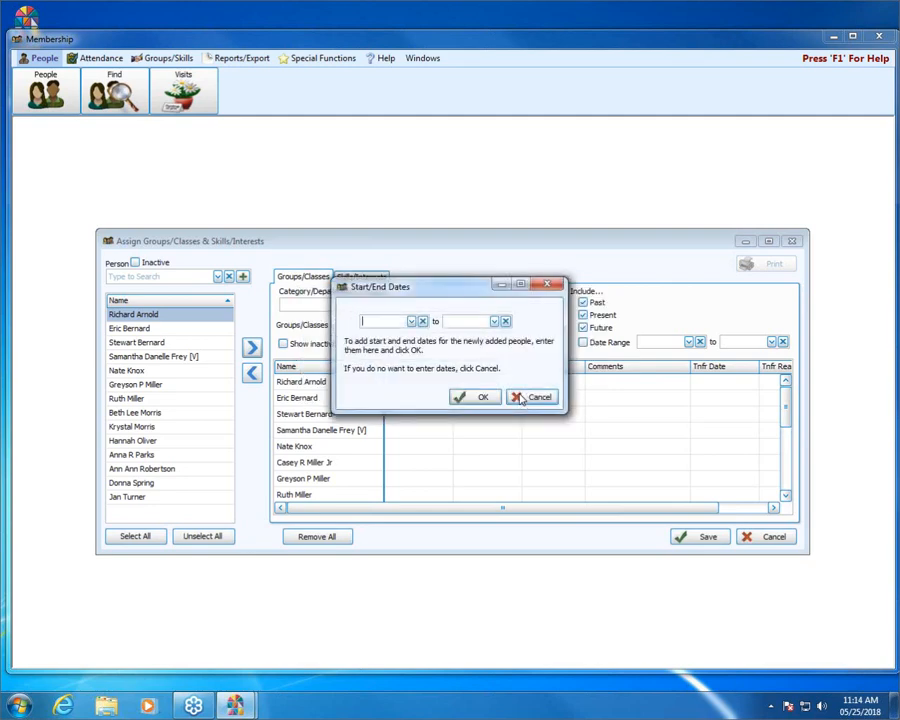
click(530, 397)
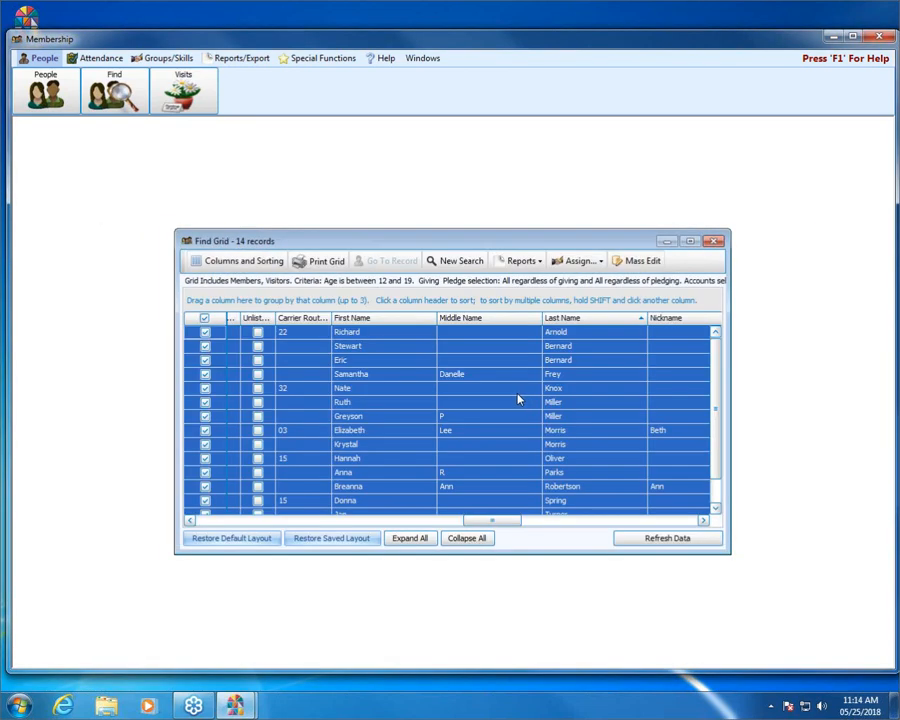
Step: Start a new search with the criterion Gender = F (Female), followed by the AND operator
click(460, 258)
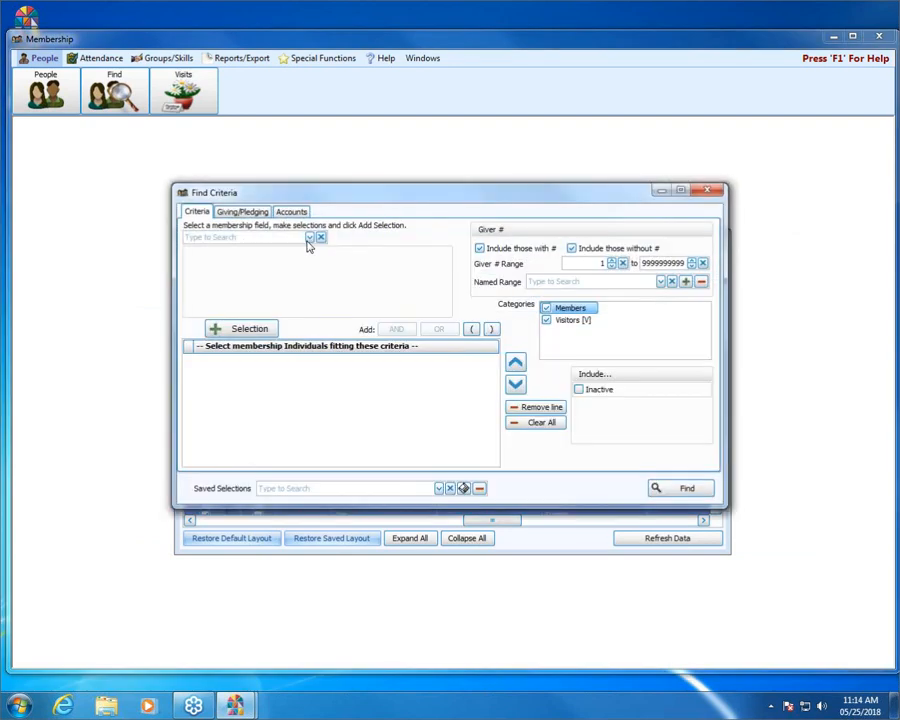
click(310, 239)
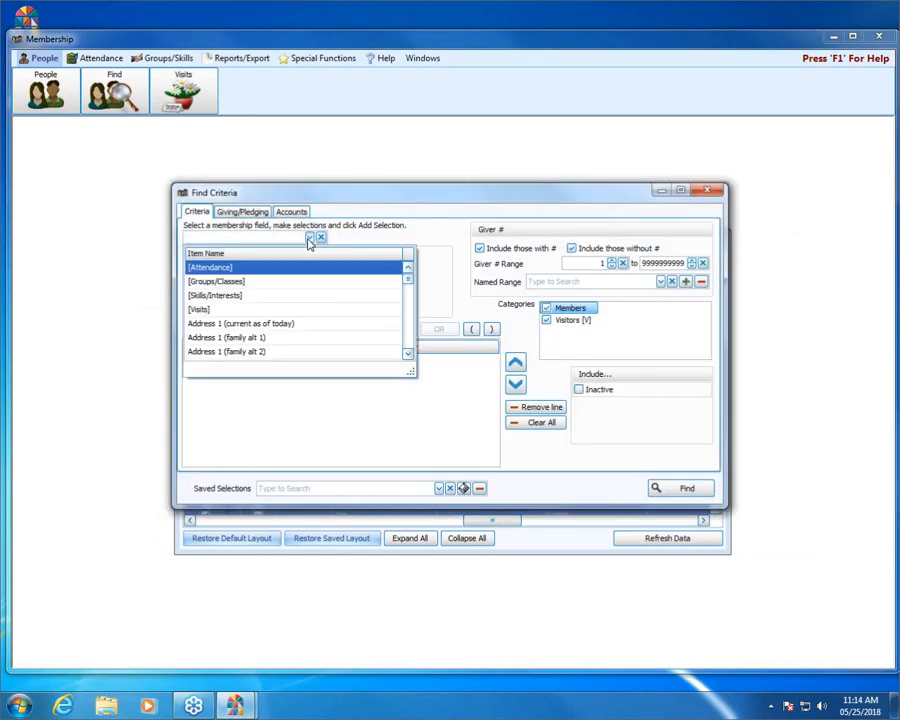
text(ge)
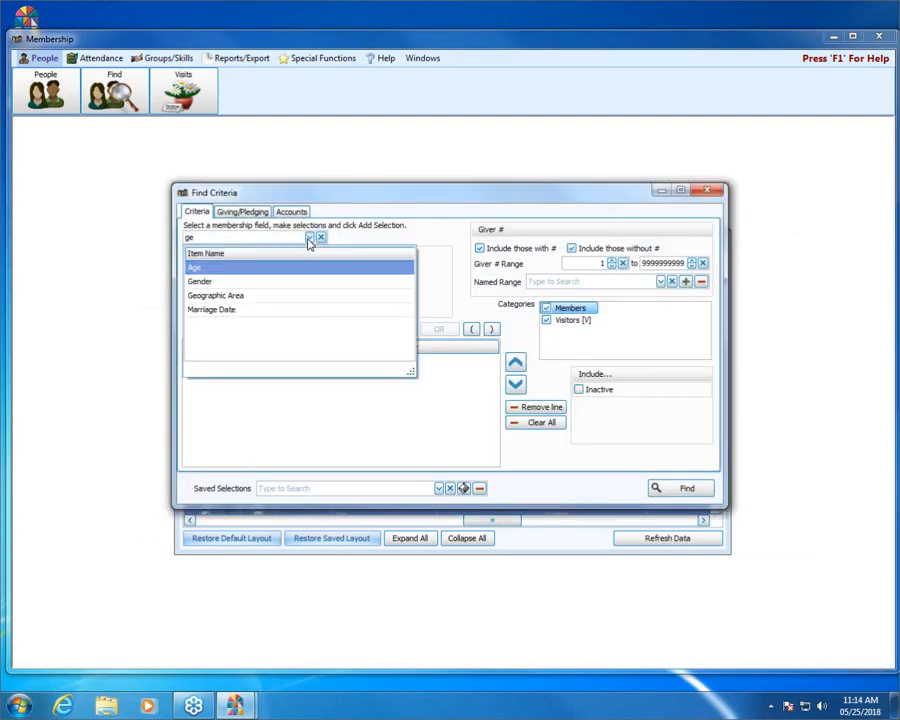
key(Down)
key(Return)
click(191, 268)
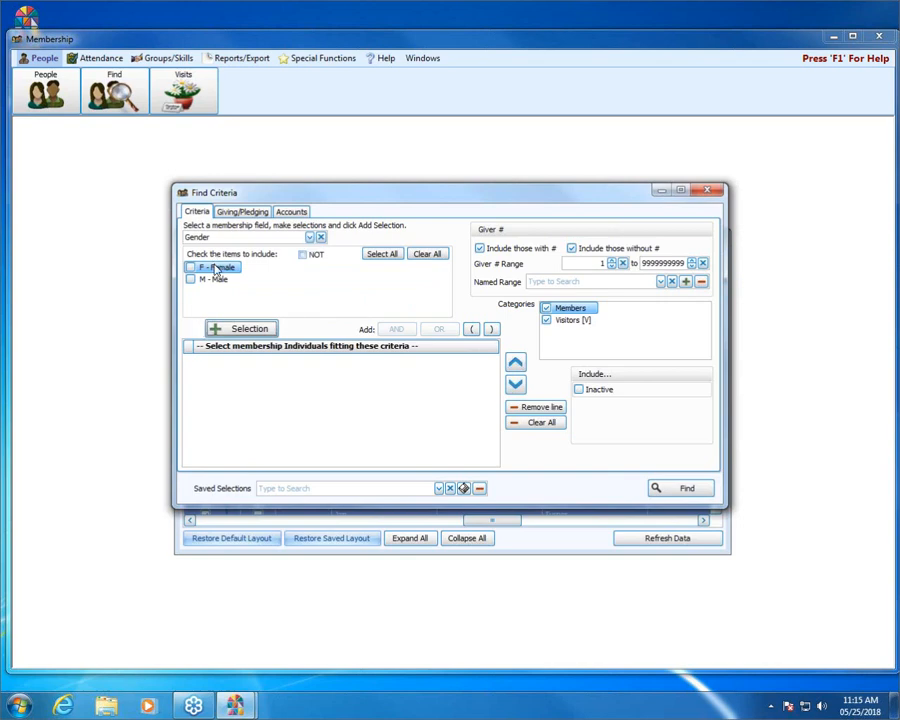
click(236, 331)
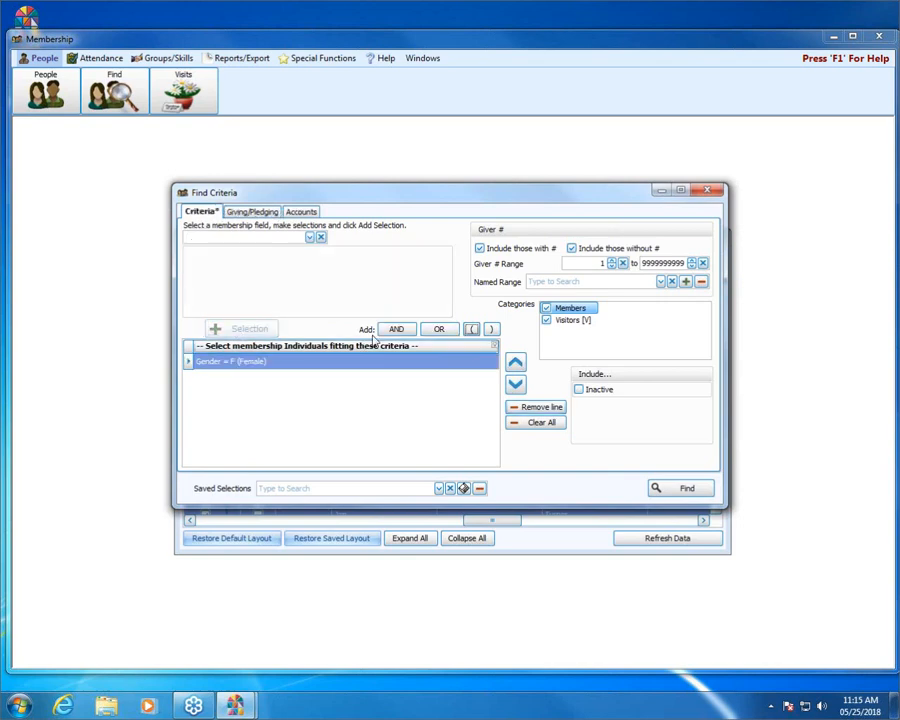
click(392, 330)
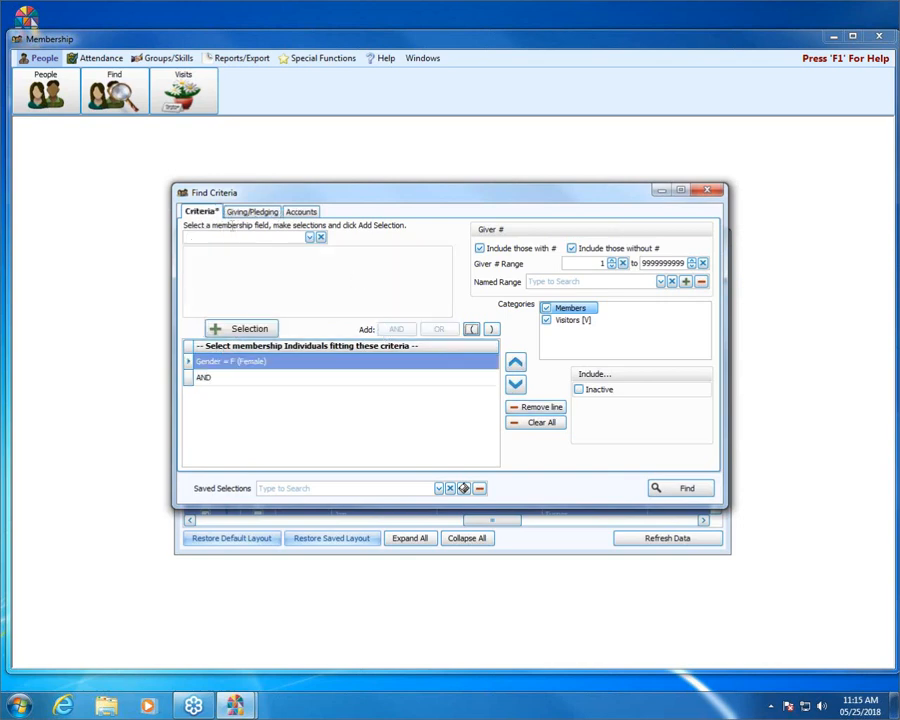
Step: Add the Directory/Report Order criterion with 1 - Primary and 2 - Secondary, and run the search
click(299, 239)
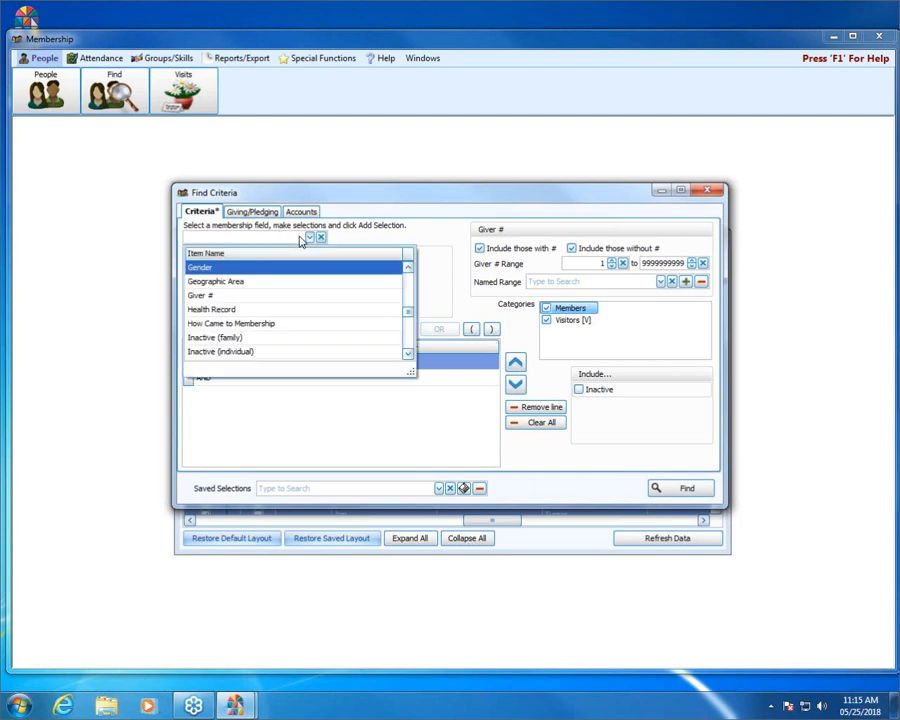
key(Return)
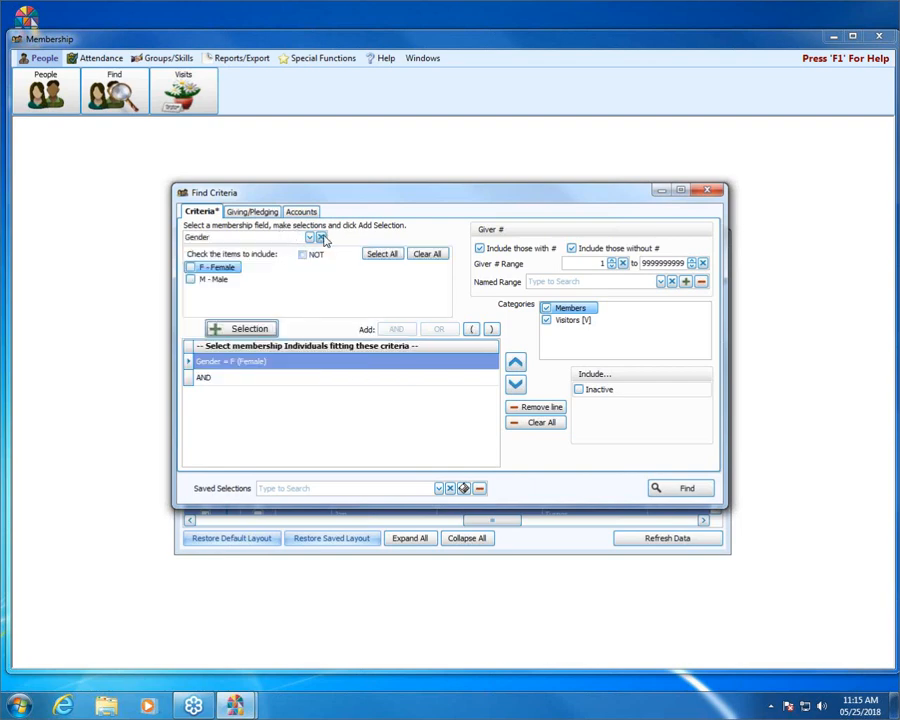
click(321, 238)
text(dire)
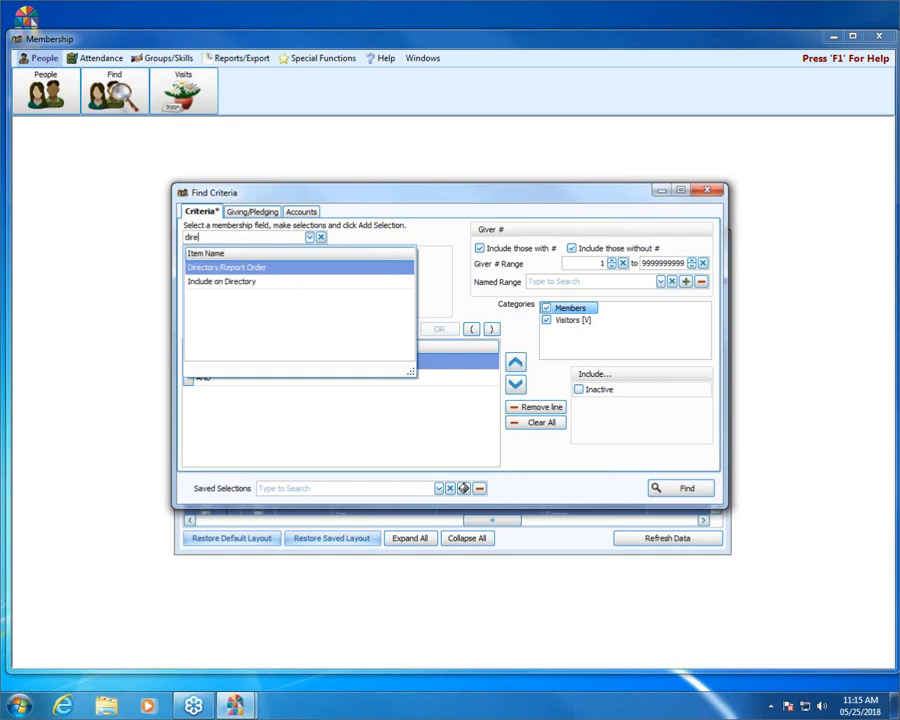
click(267, 268)
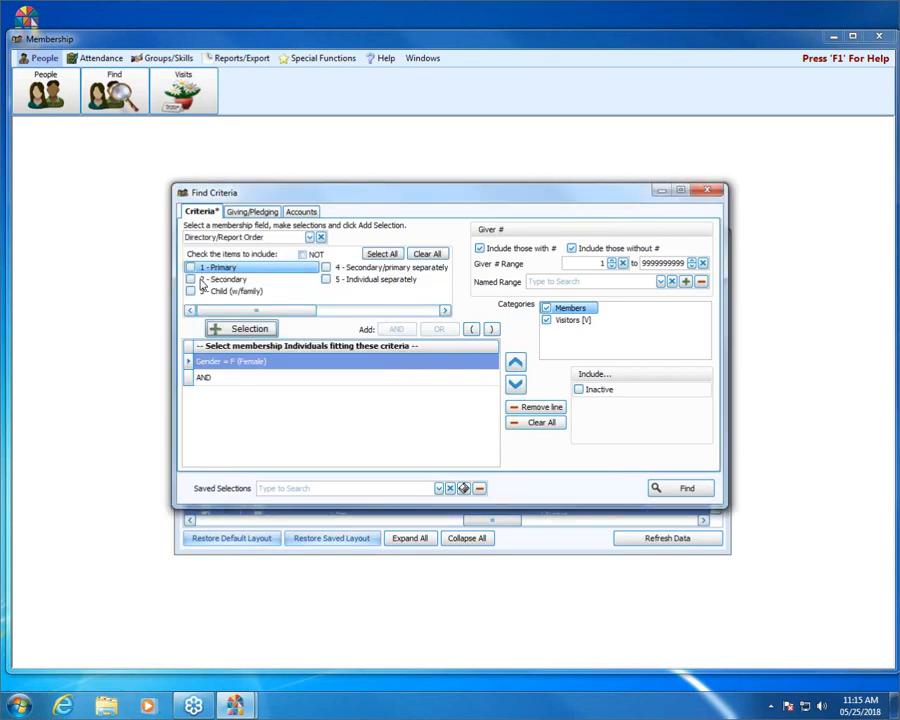
click(191, 268)
click(191, 280)
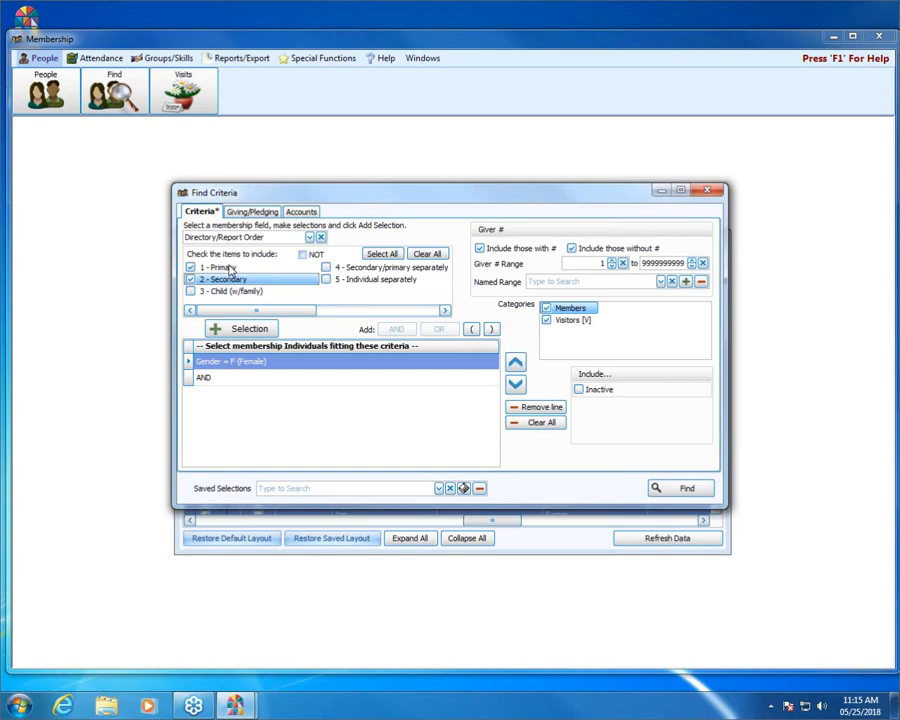
click(241, 328)
click(673, 493)
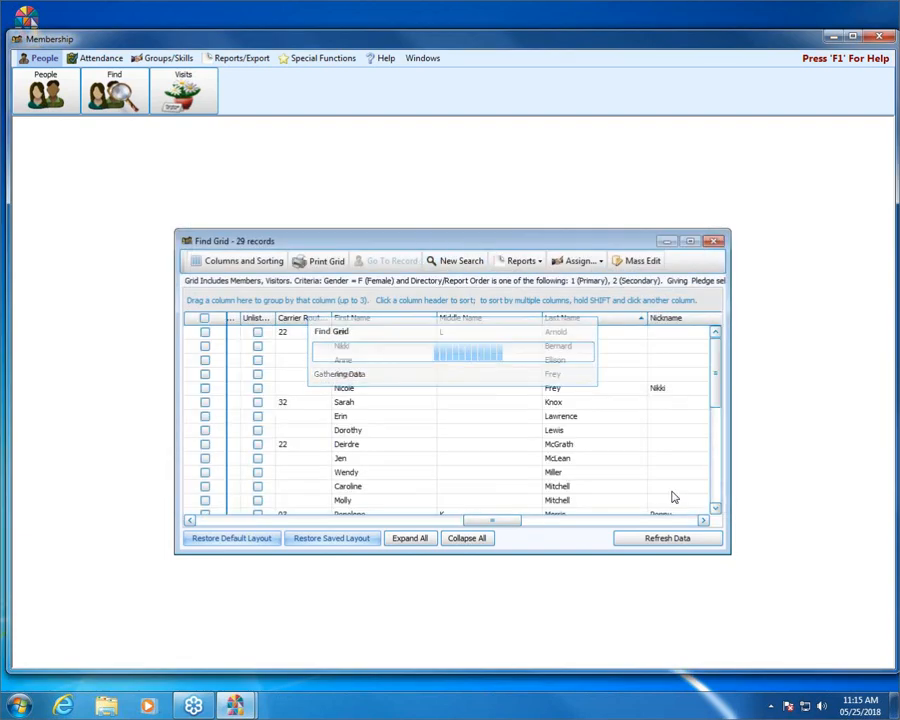
Step: Open the Groups/Classes assignment for all the women found and choose the group UMW - Women's Group
click(204, 320)
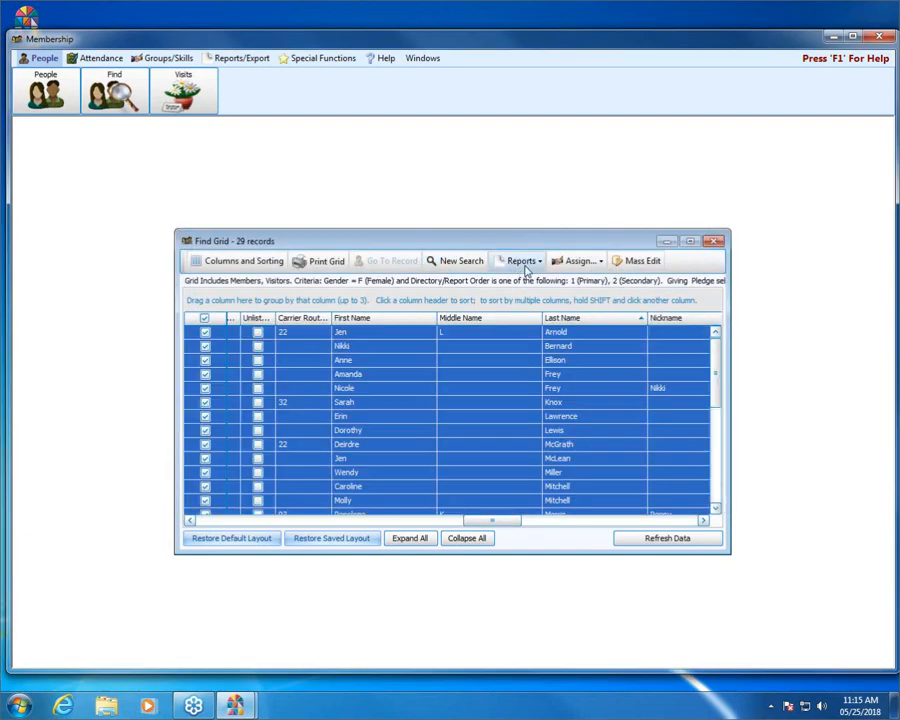
click(578, 261)
click(596, 283)
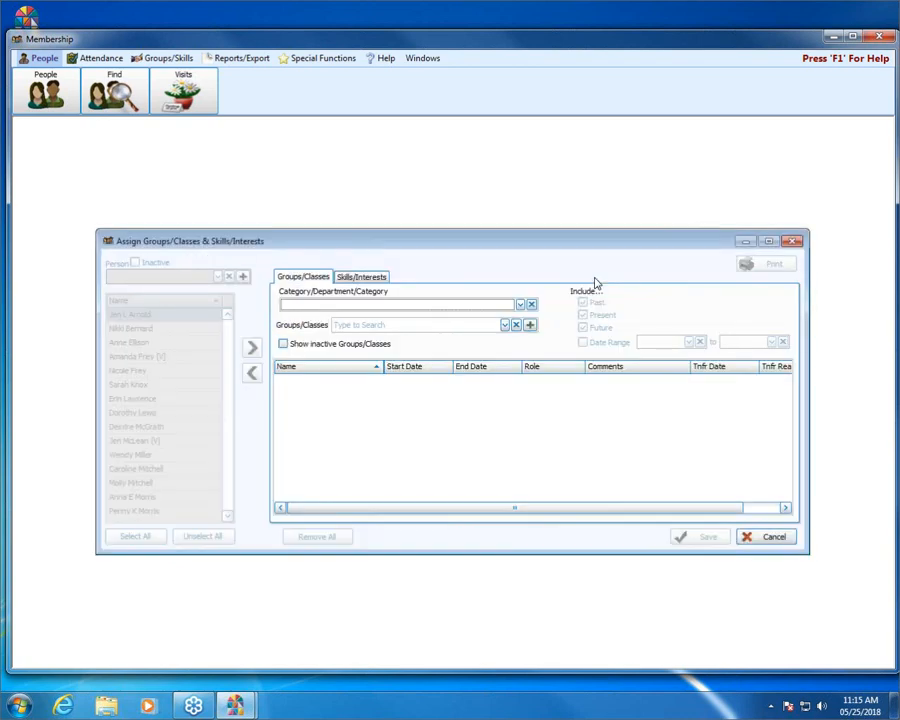
click(506, 326)
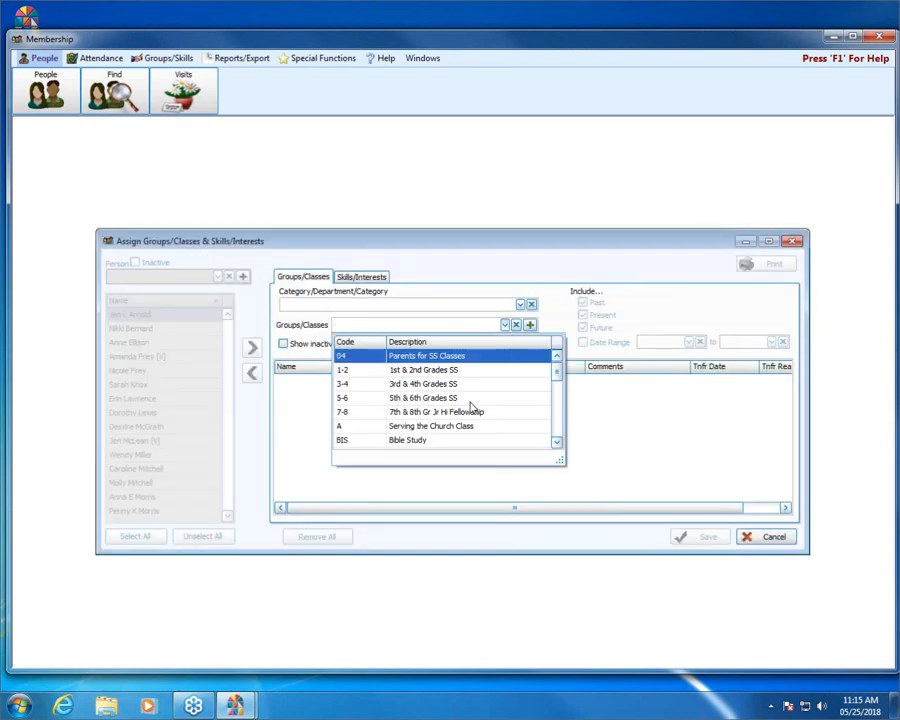
scroll(470, 402, down, 10)
click(432, 412)
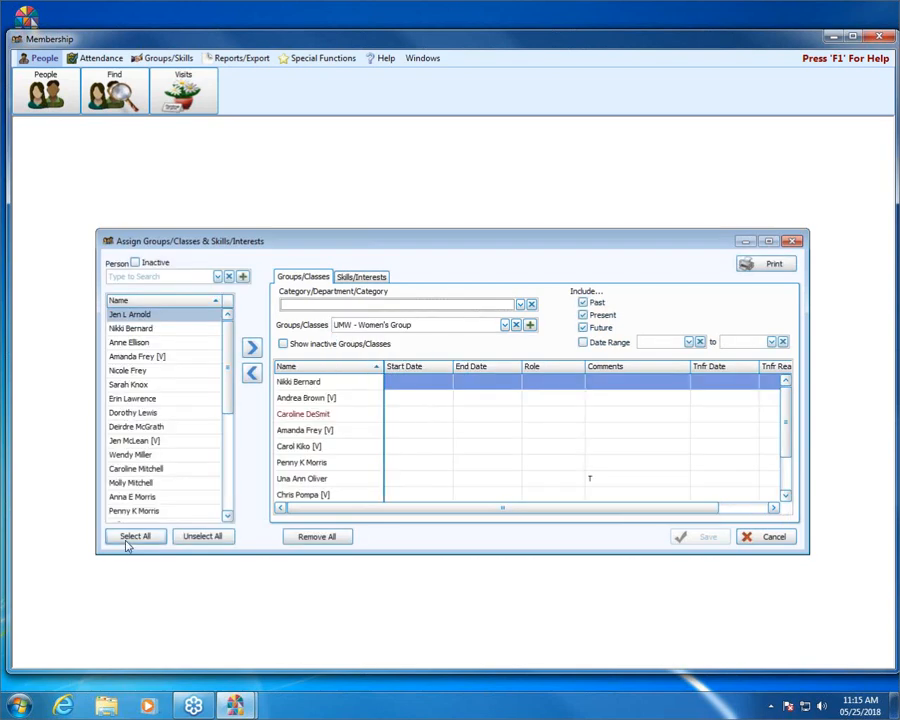
Step: Assign all listed women to the Women's Group and save without start or end dates
click(133, 537)
click(252, 346)
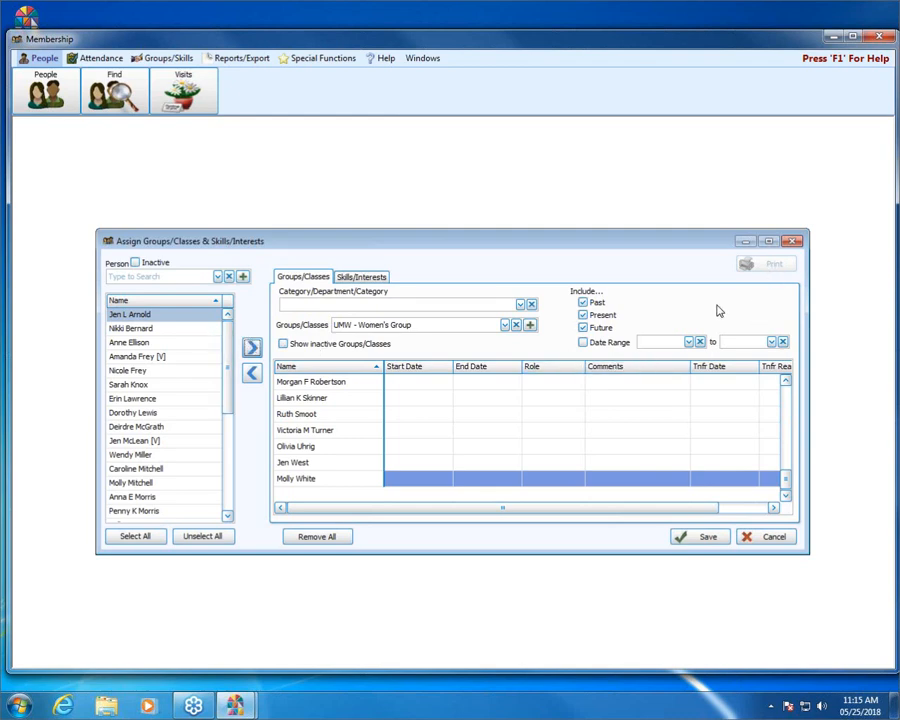
click(707, 539)
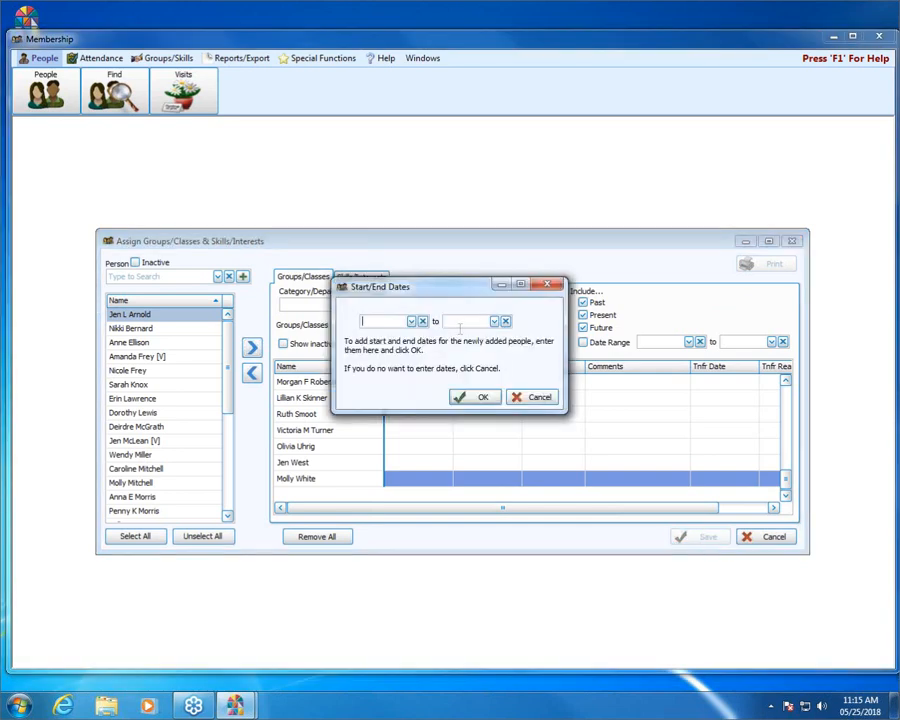
click(539, 399)
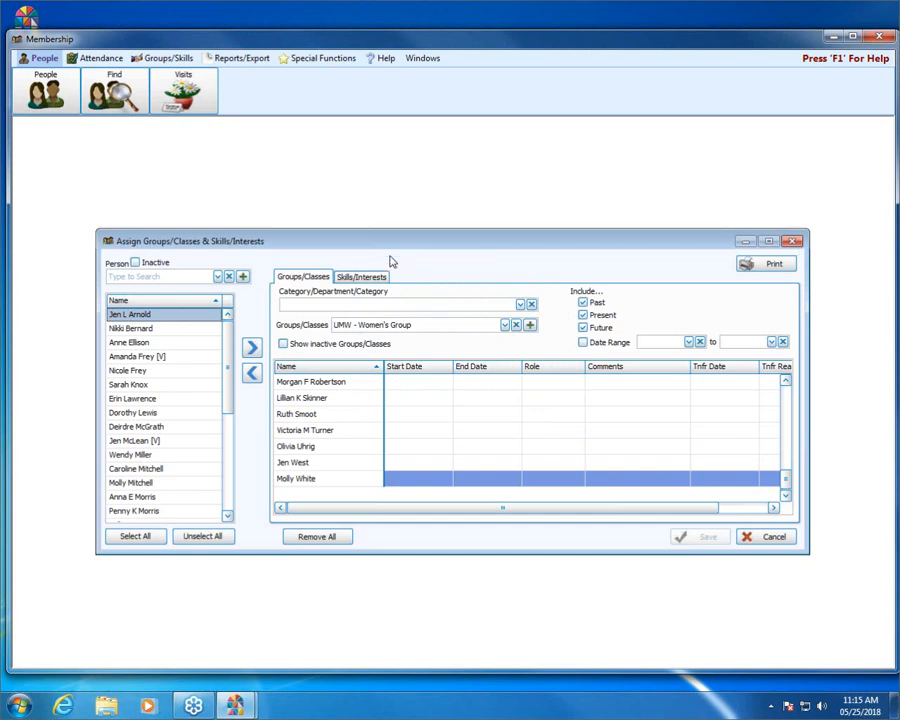
Step: Switch the assignment window to skills and interests and choose the skill Q - Quilting
click(366, 277)
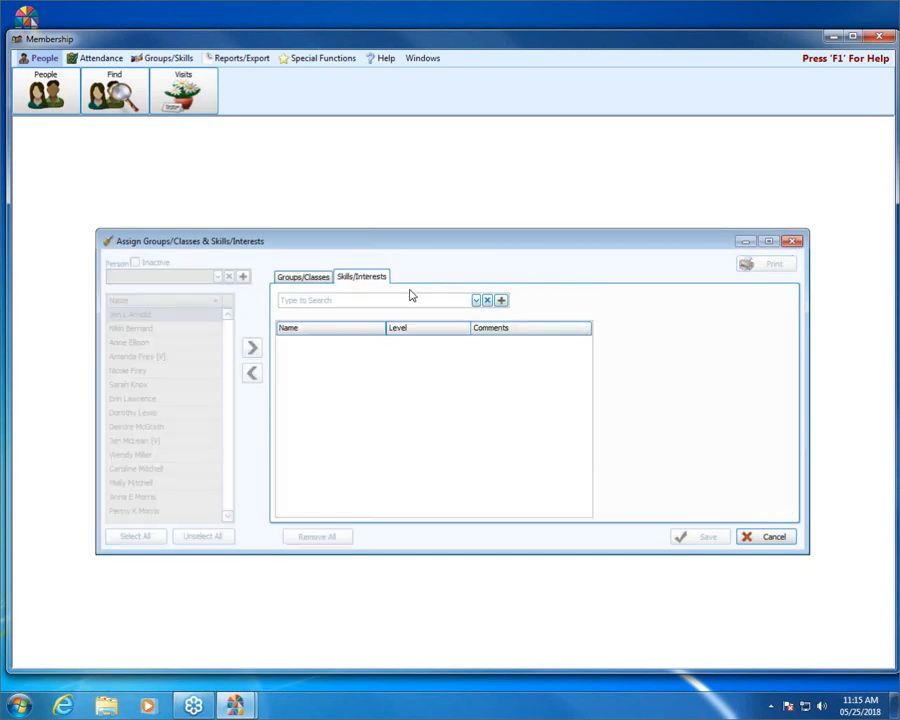
click(476, 301)
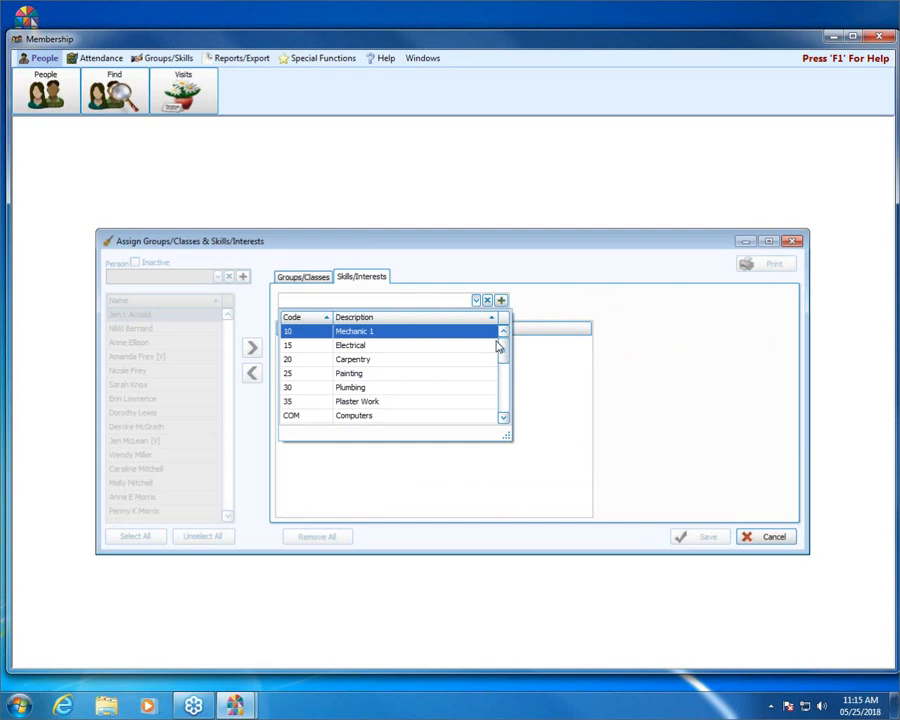
drag(506, 347, 506, 407)
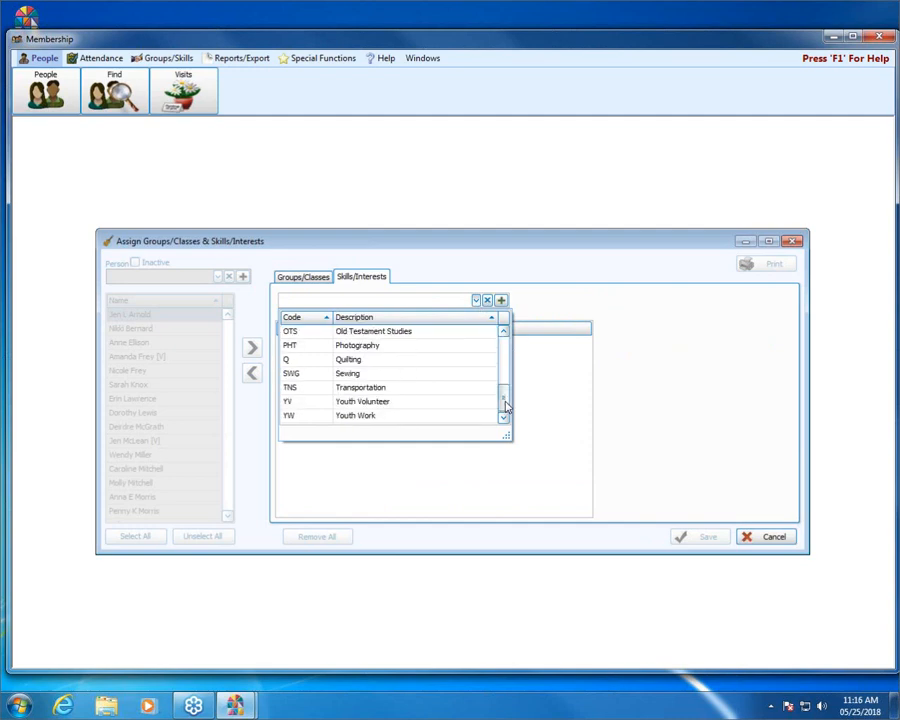
click(362, 364)
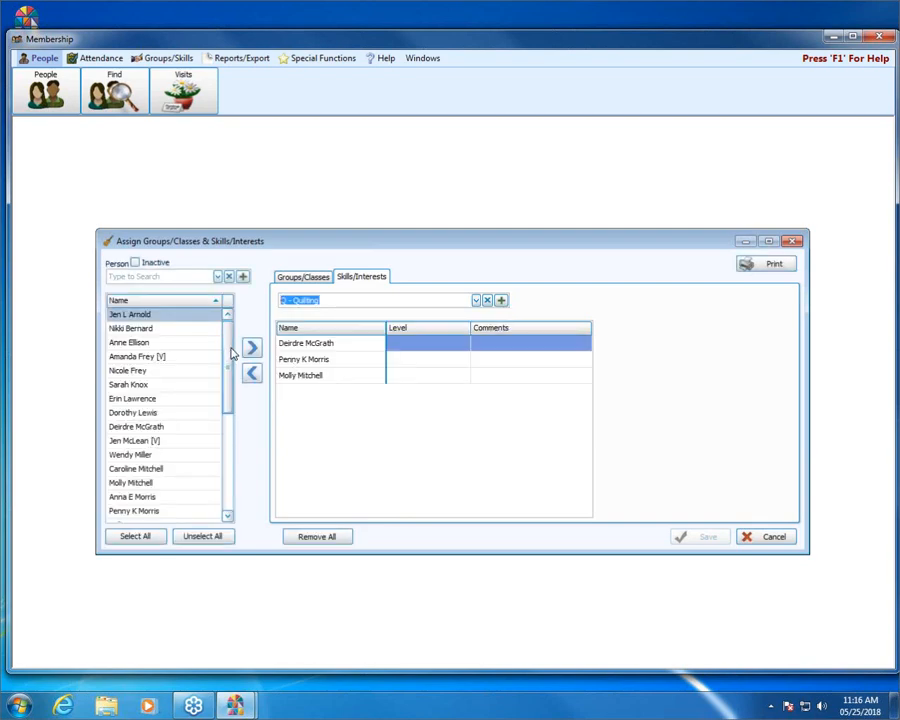
Step: Assign the first, fourth, sixth, tenth, thirteenth and fifteenth people in the list to the Quilting skill and save
click(176, 358)
ctrl+click(172, 387)
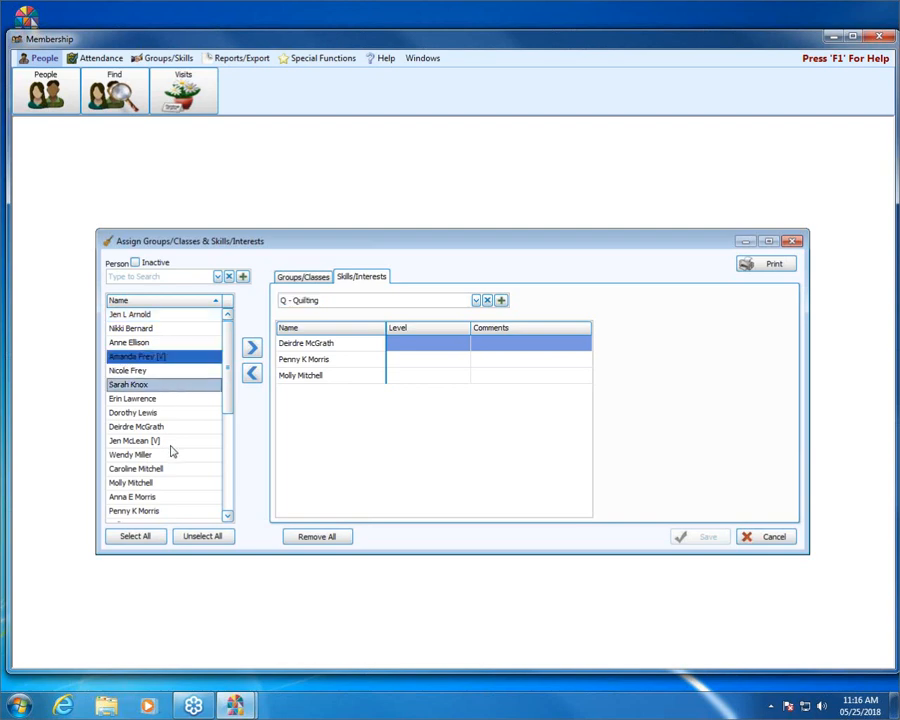
ctrl+click(171, 443)
ctrl+click(168, 482)
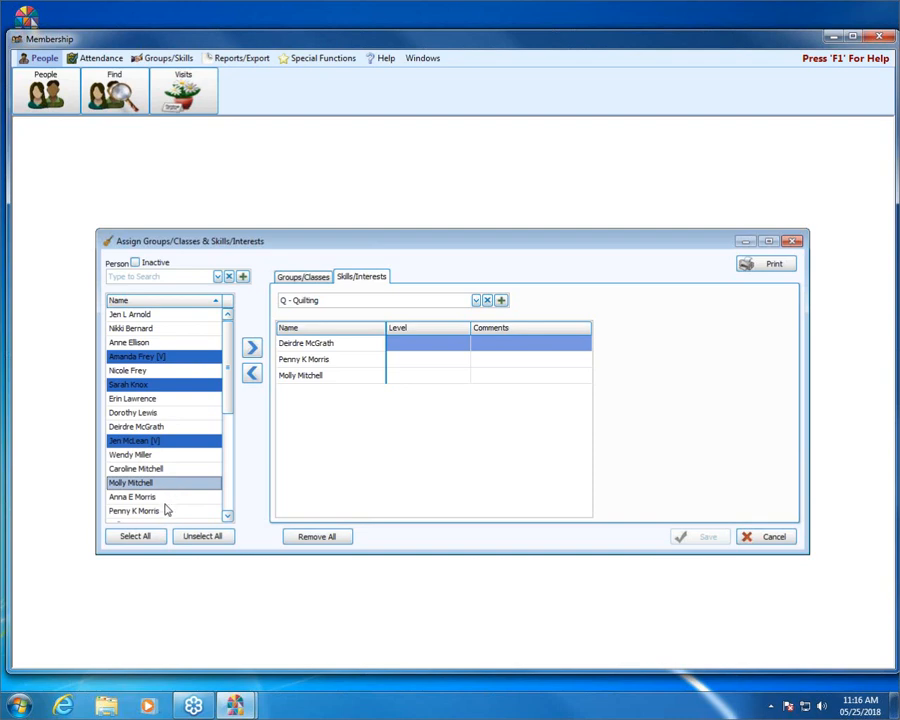
ctrl+click(166, 512)
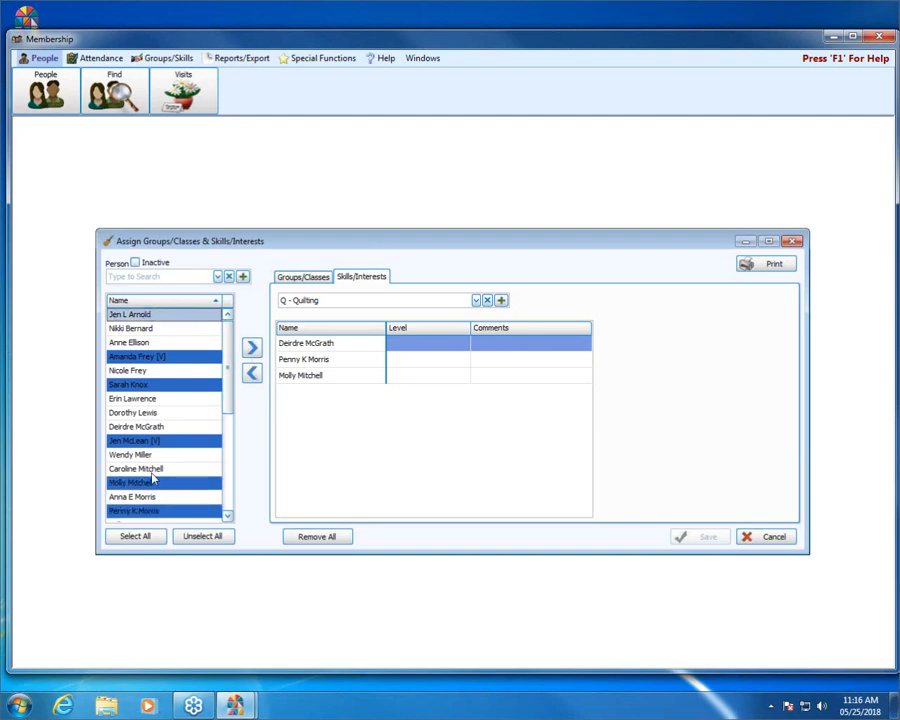
click(252, 348)
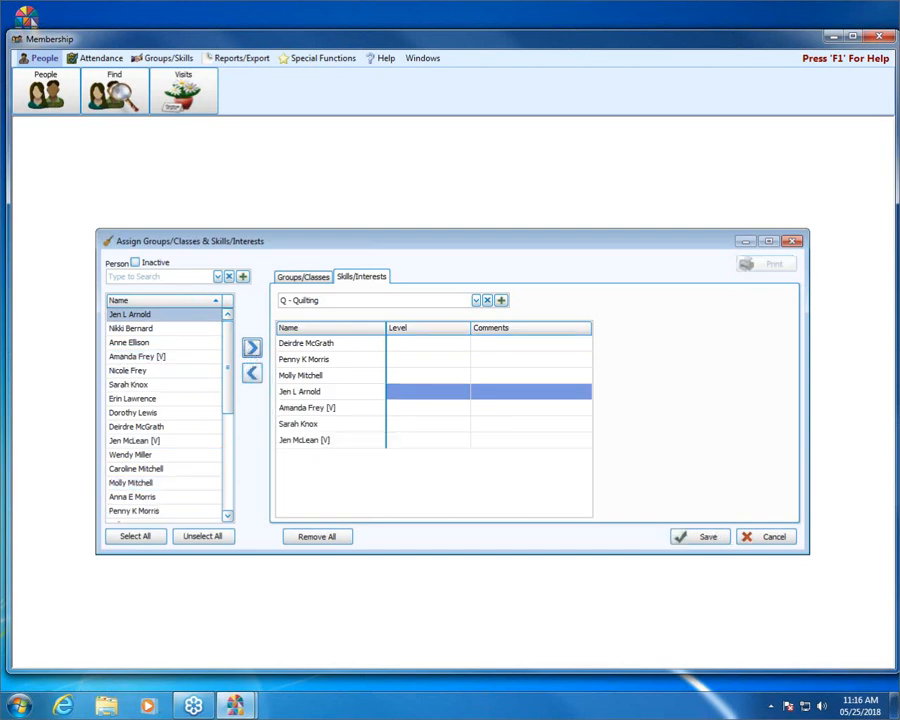
click(712, 538)
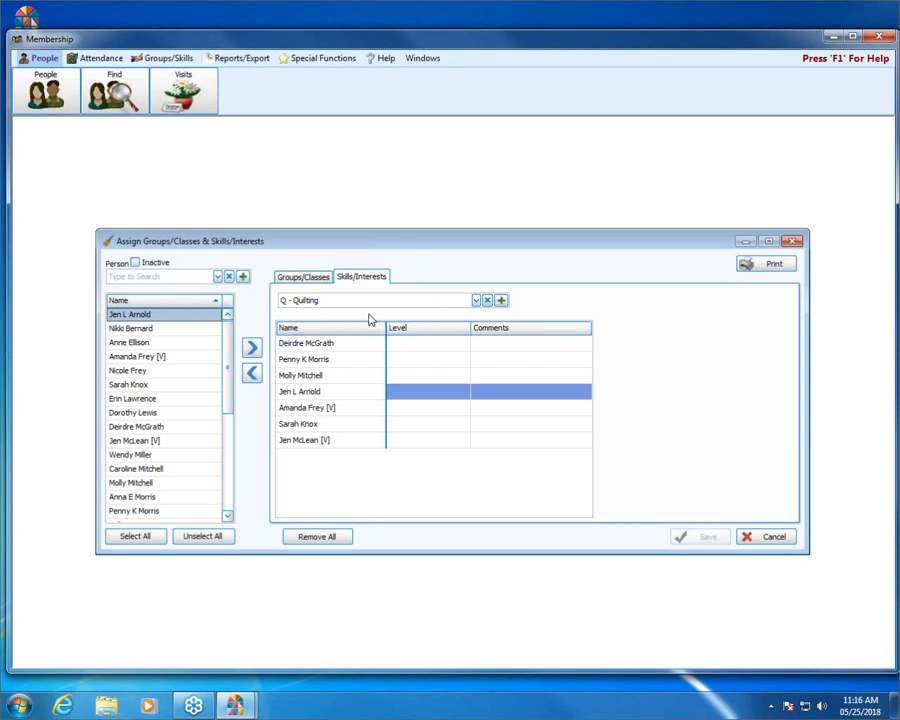
Step: Start printing labels for the people with the Quilting skill and set the first sort field to Zip Code
click(778, 265)
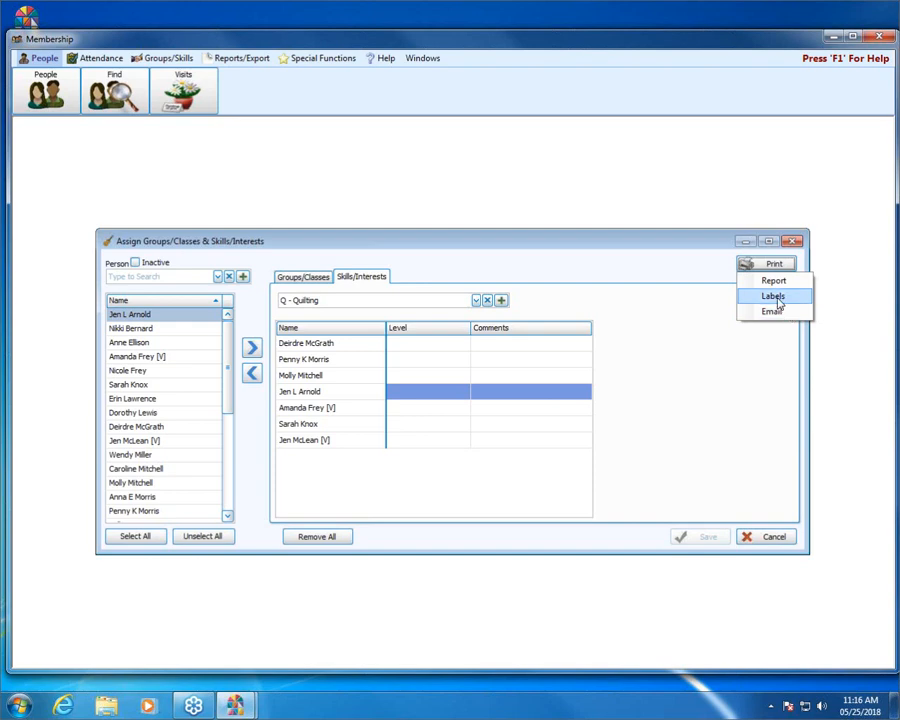
click(778, 302)
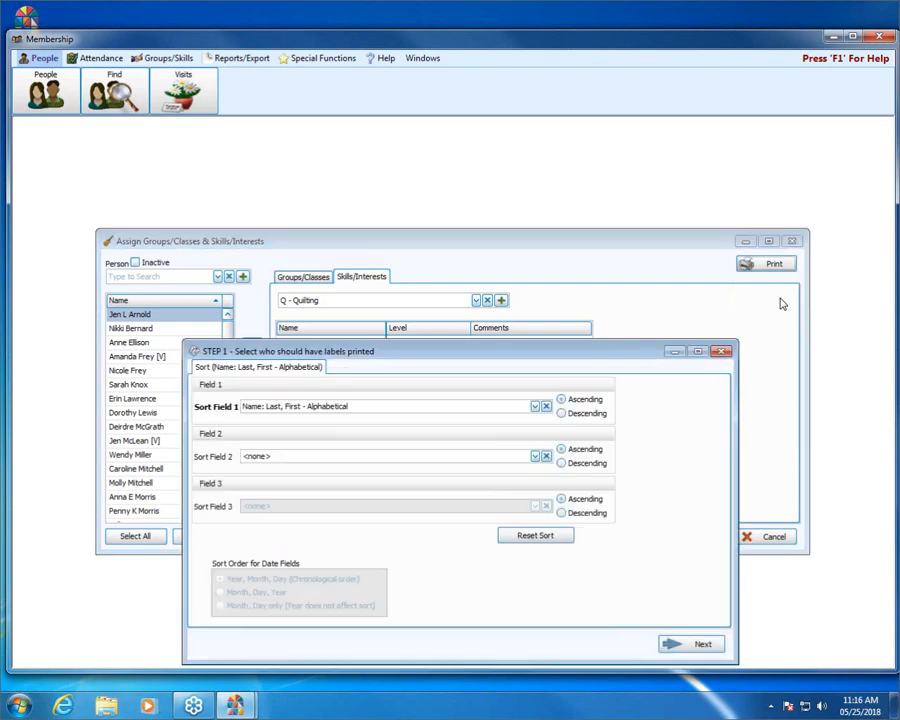
drag(606, 343, 613, 242)
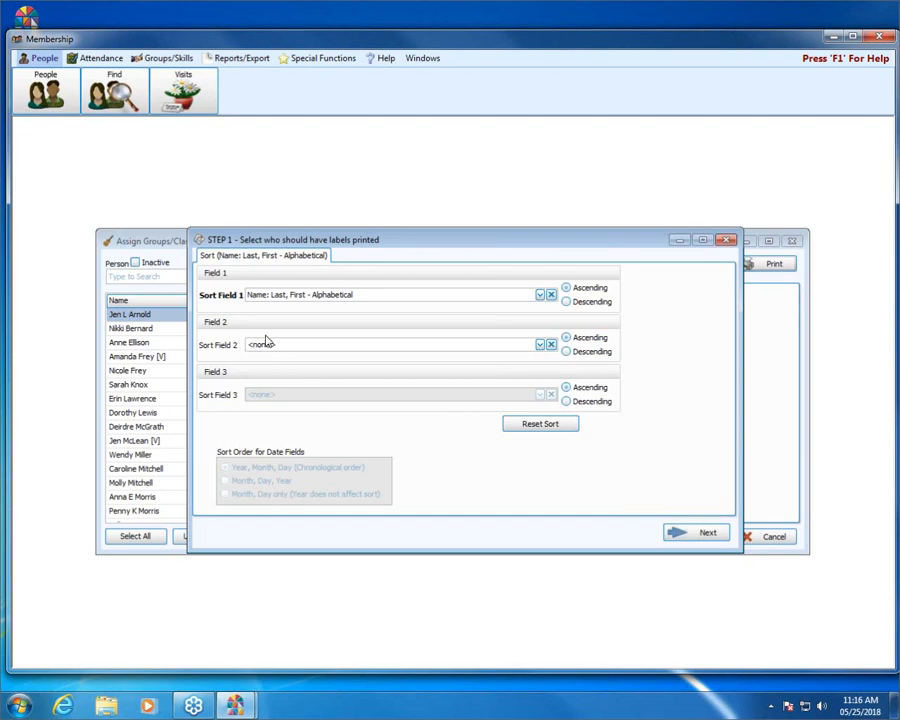
click(540, 296)
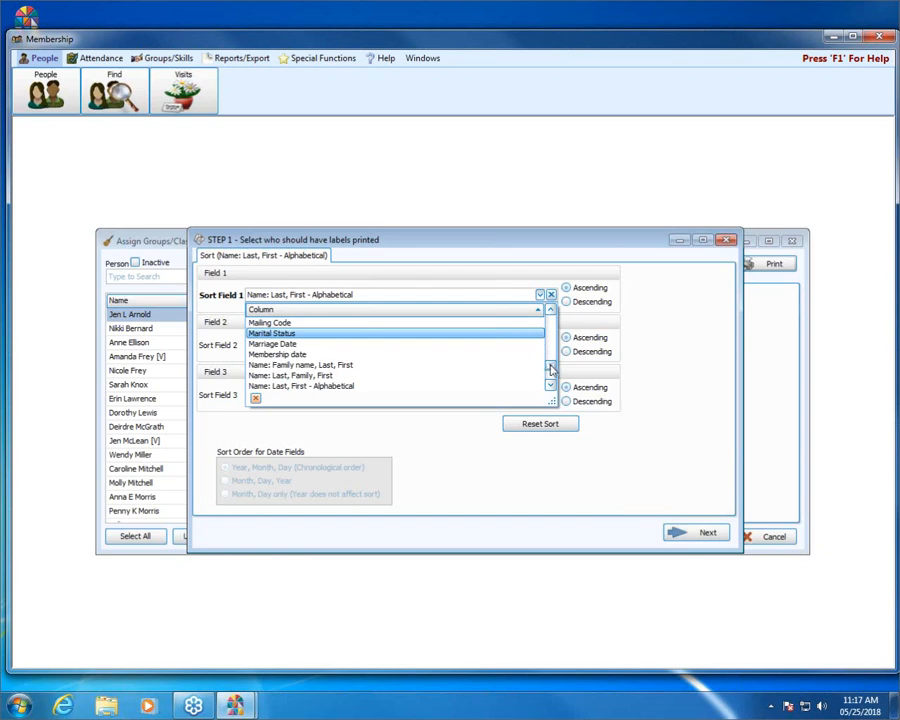
scroll(548, 385, down, 2)
click(297, 386)
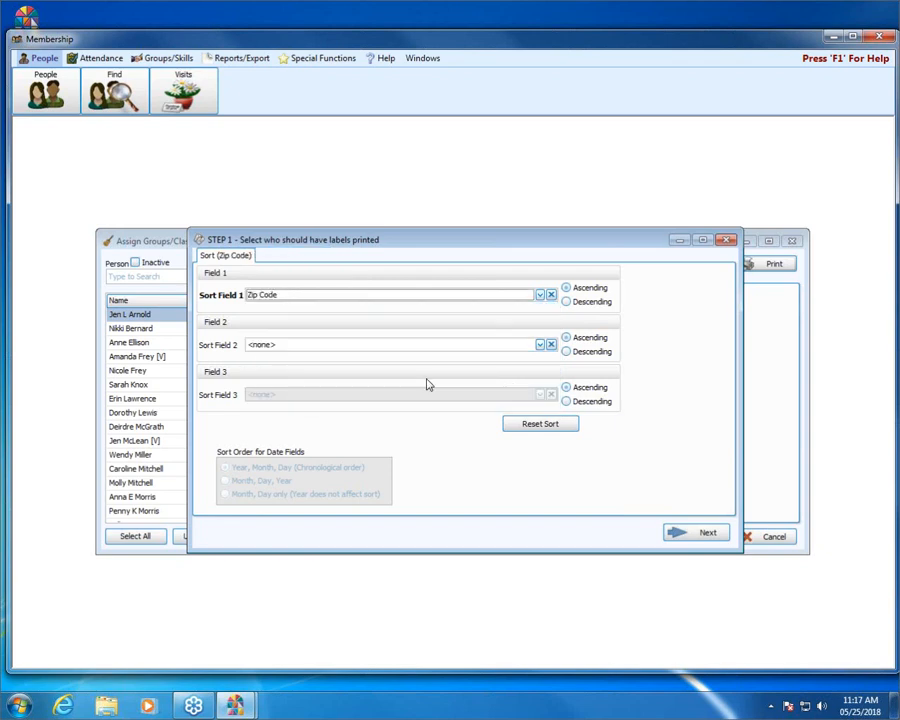
Step: Set the second sort field to Name: Last, First - Alphabetical and continue to the label layout
click(541, 346)
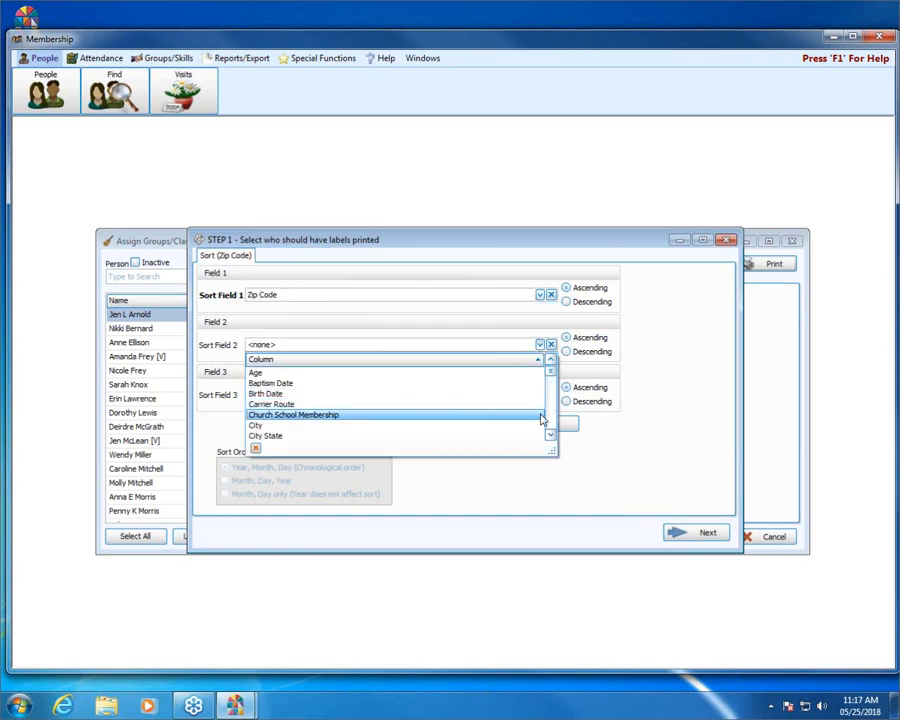
drag(549, 375, 549, 432)
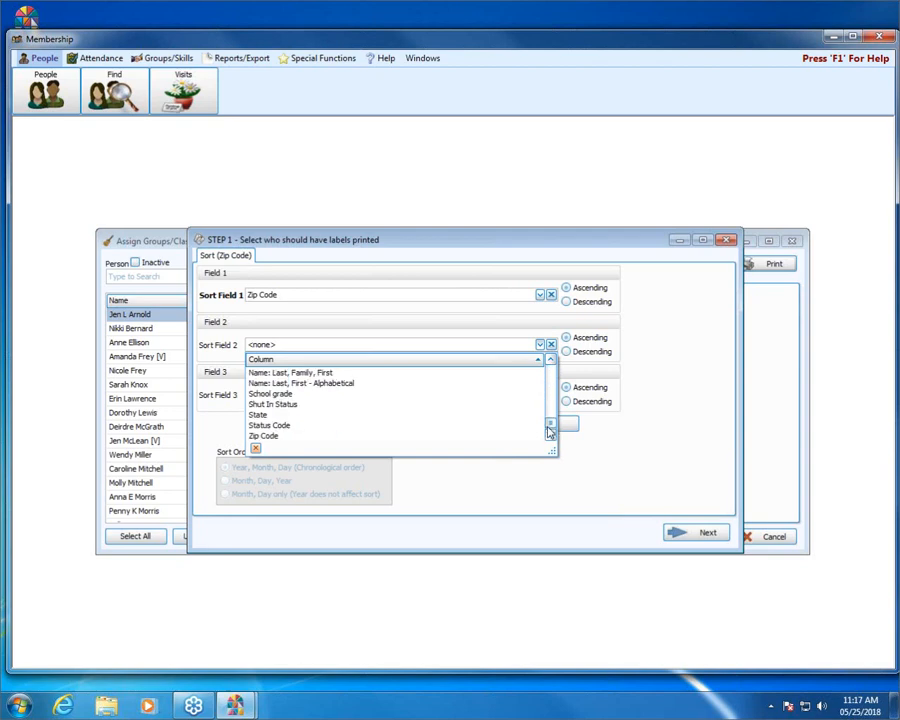
click(368, 384)
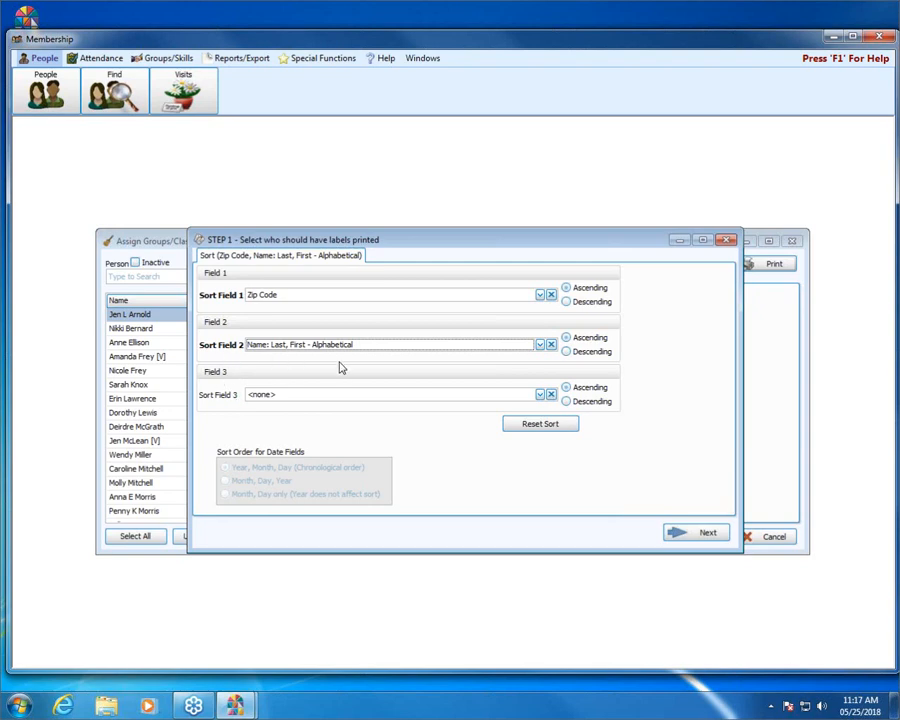
click(702, 537)
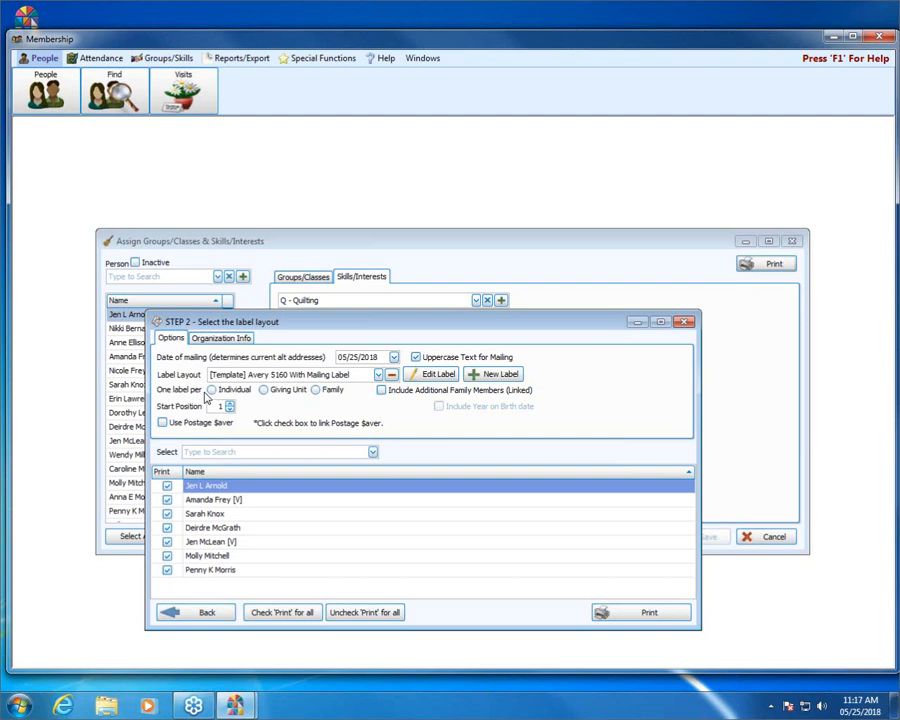
Step: Choose the Avery 5160 With Name(s) template with one label per individual, preview the labels and close the preview
click(379, 375)
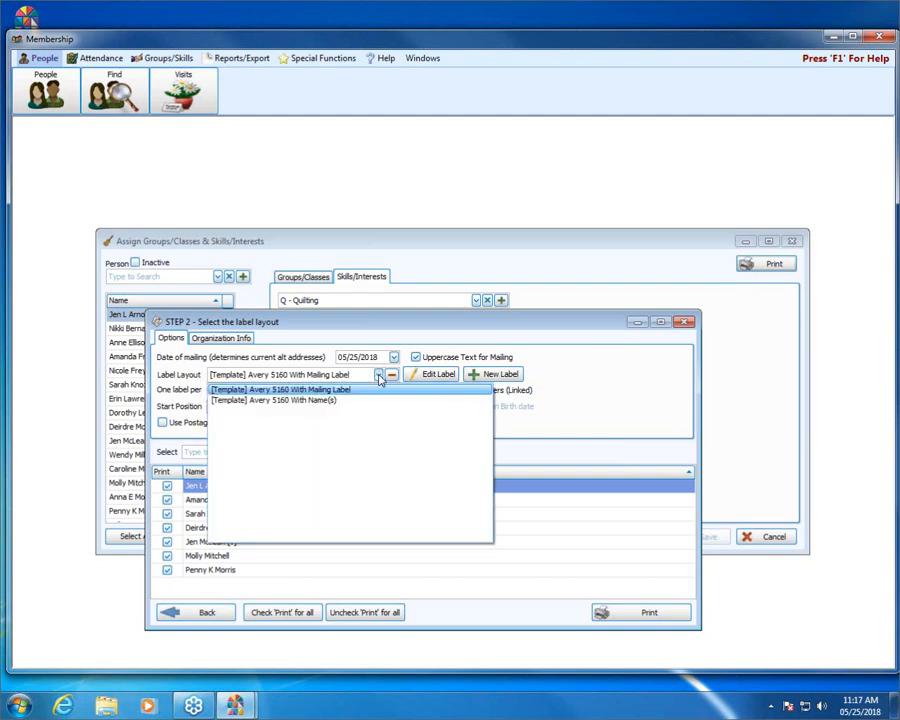
click(328, 402)
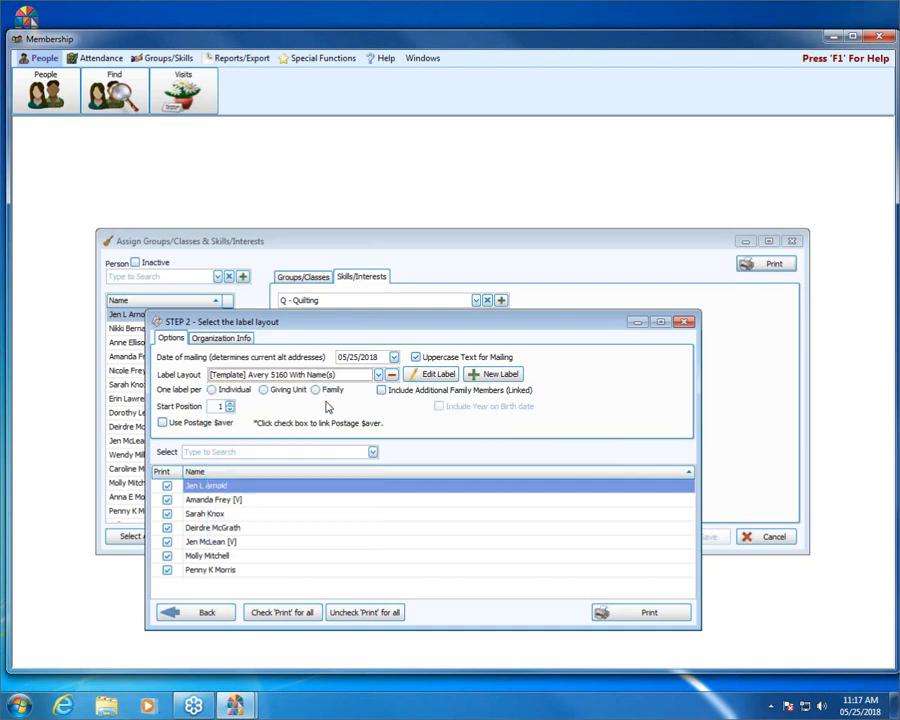
click(212, 390)
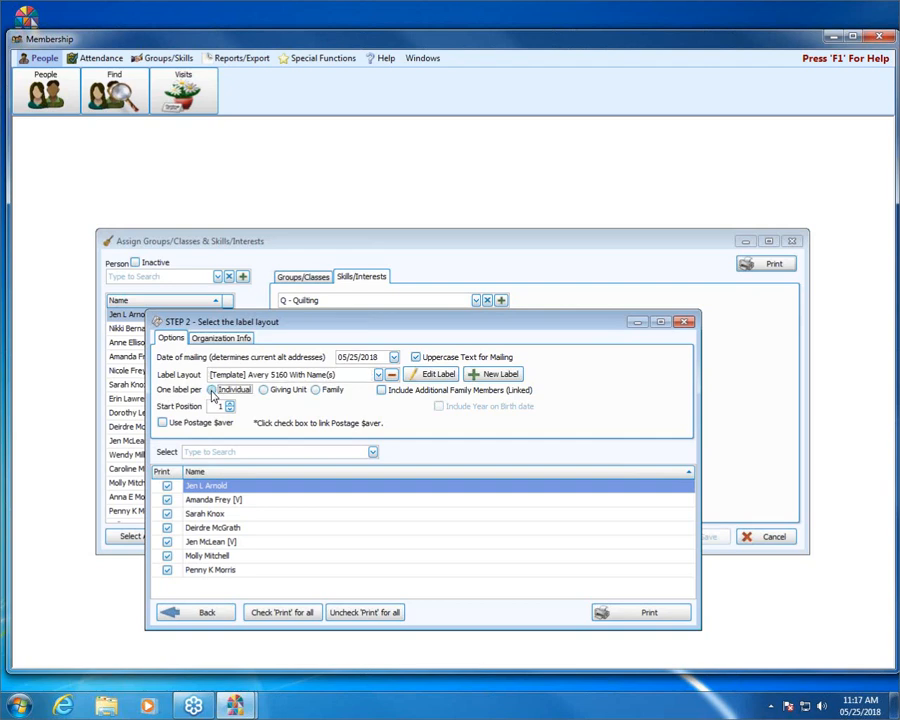
click(627, 613)
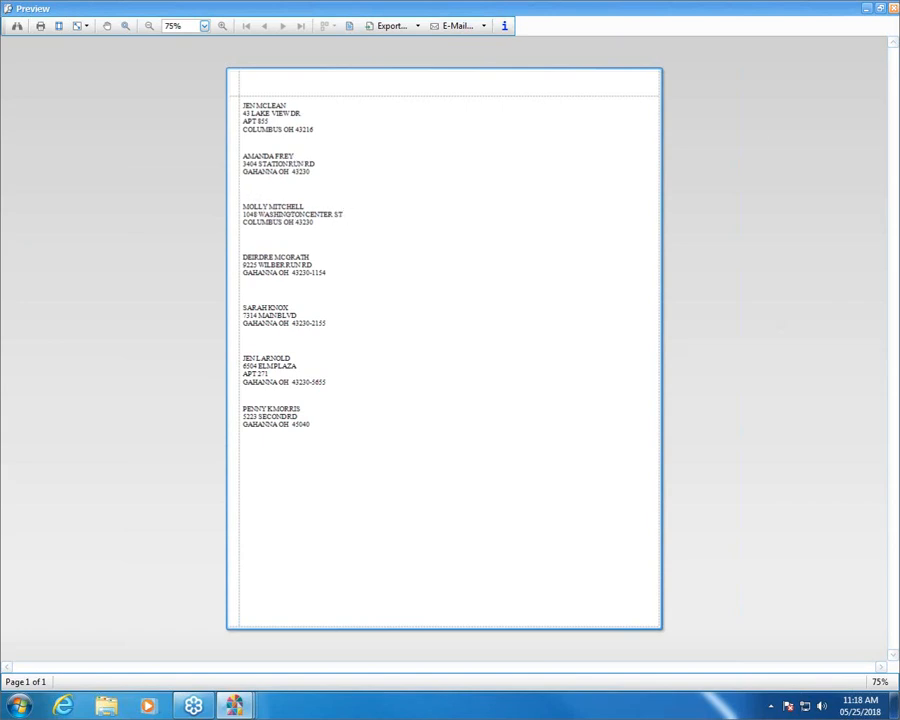
click(893, 9)
Step: Preview the labels with the Avery 5160 With Mailing Label template for comparison, and close the preview
click(378, 374)
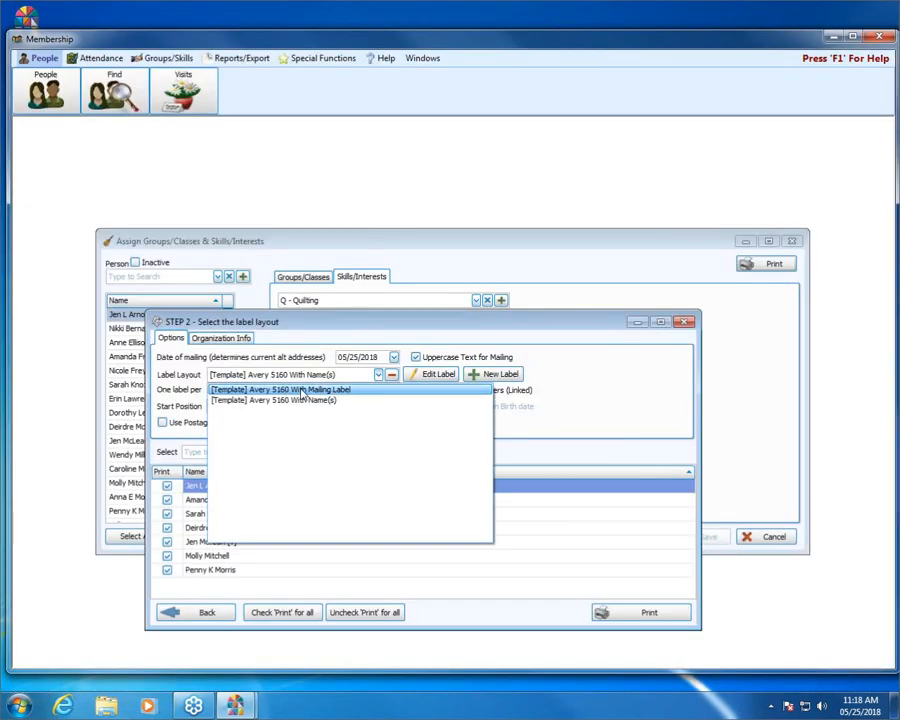
click(341, 399)
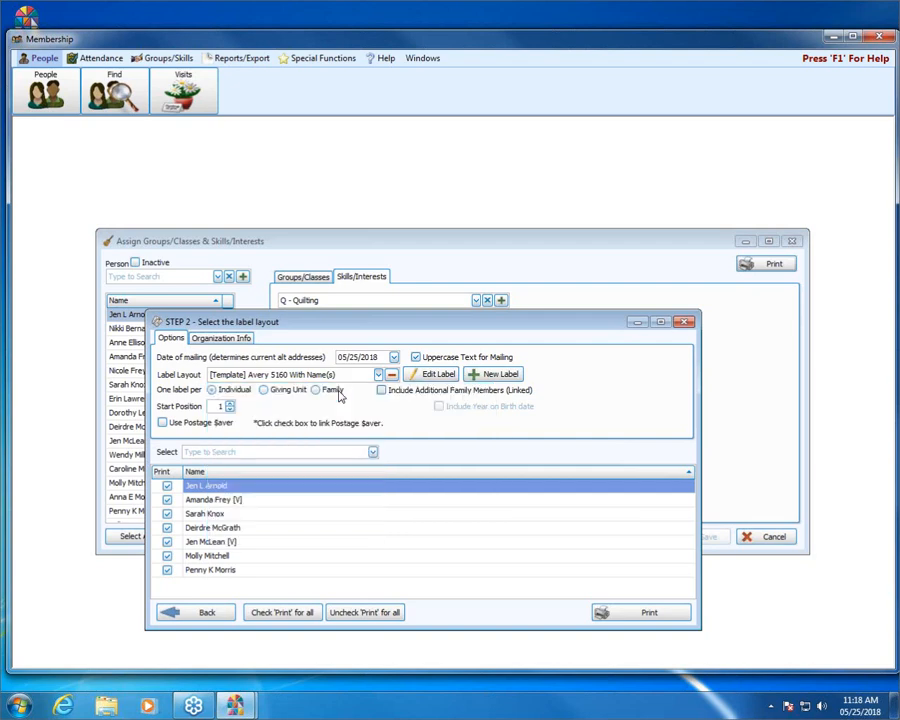
click(622, 610)
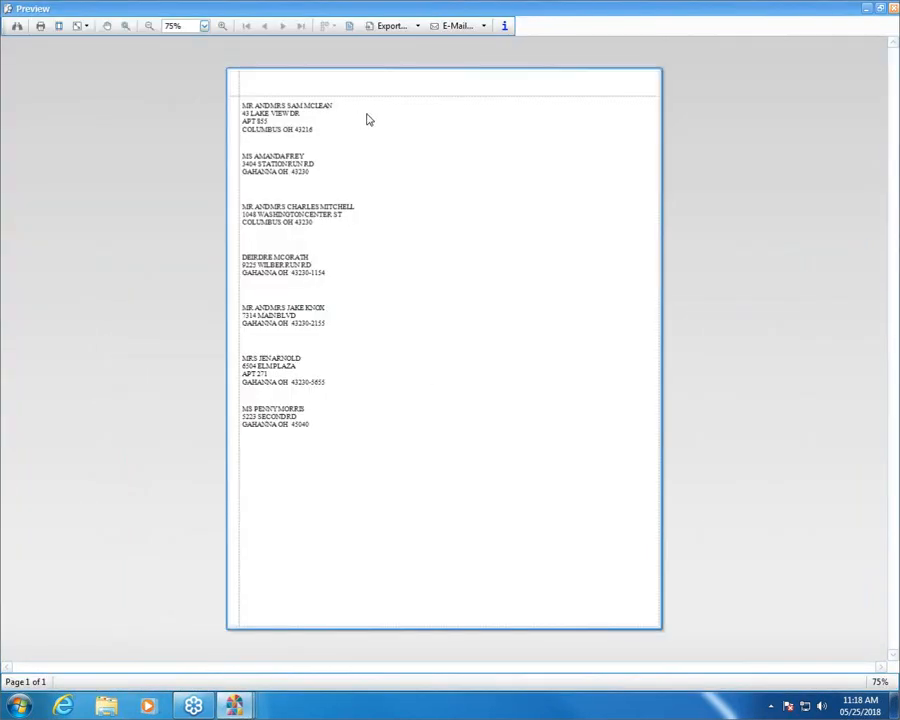
click(895, 10)
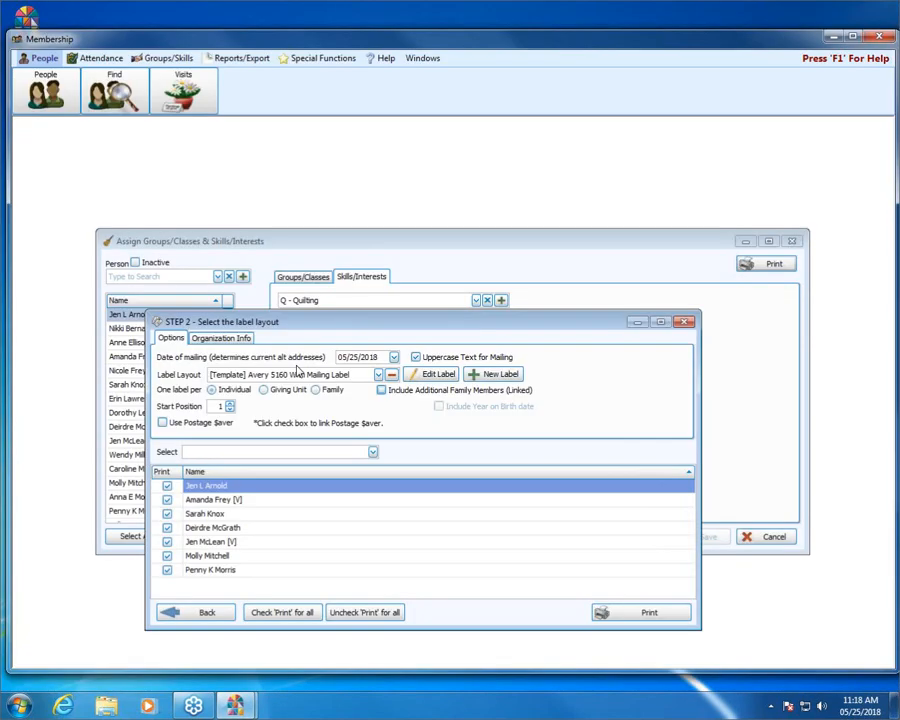
Step: Return to the Avery 5160 With Name(s) template, preview the labels again, and close the preview and label setup
click(378, 374)
click(371, 401)
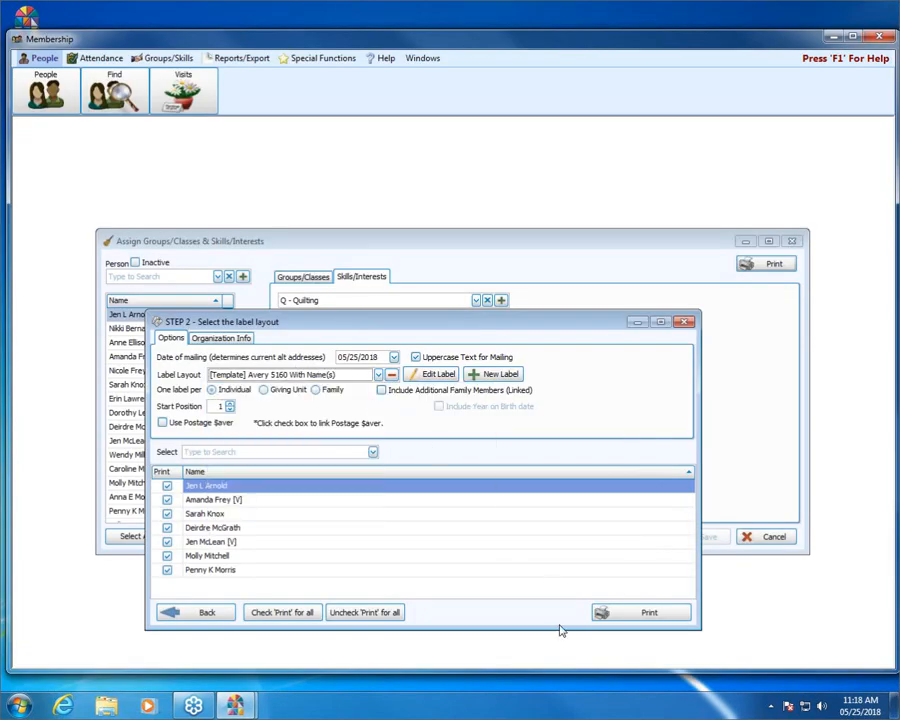
click(628, 613)
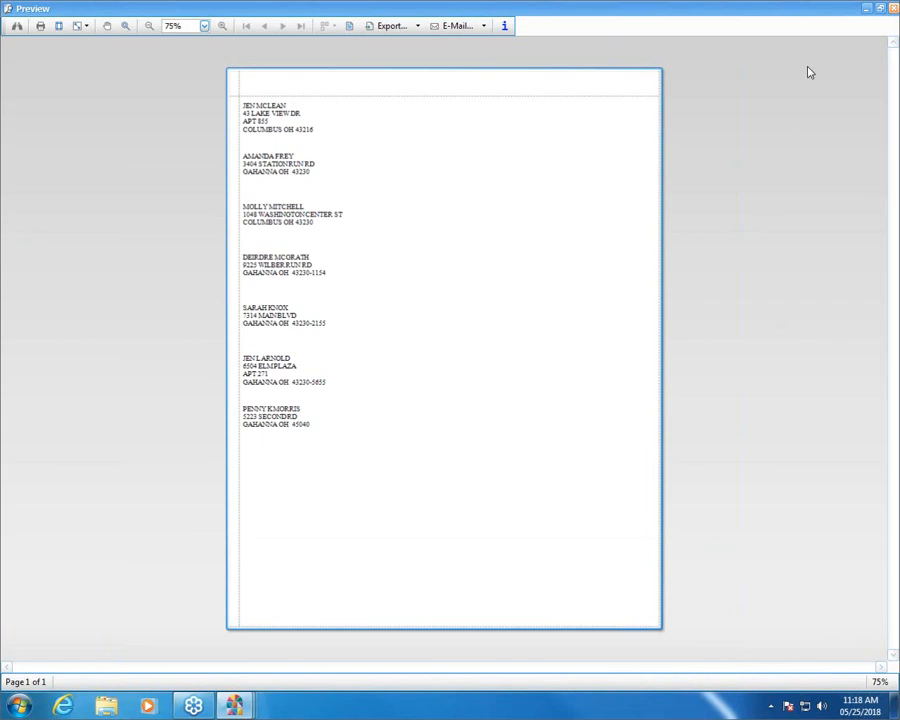
click(894, 8)
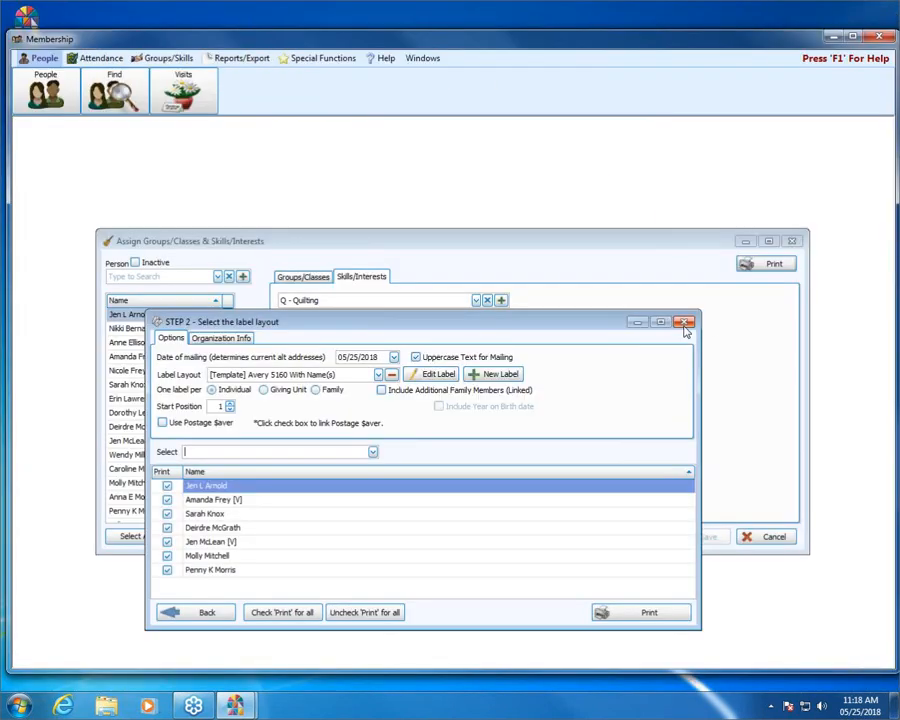
click(684, 323)
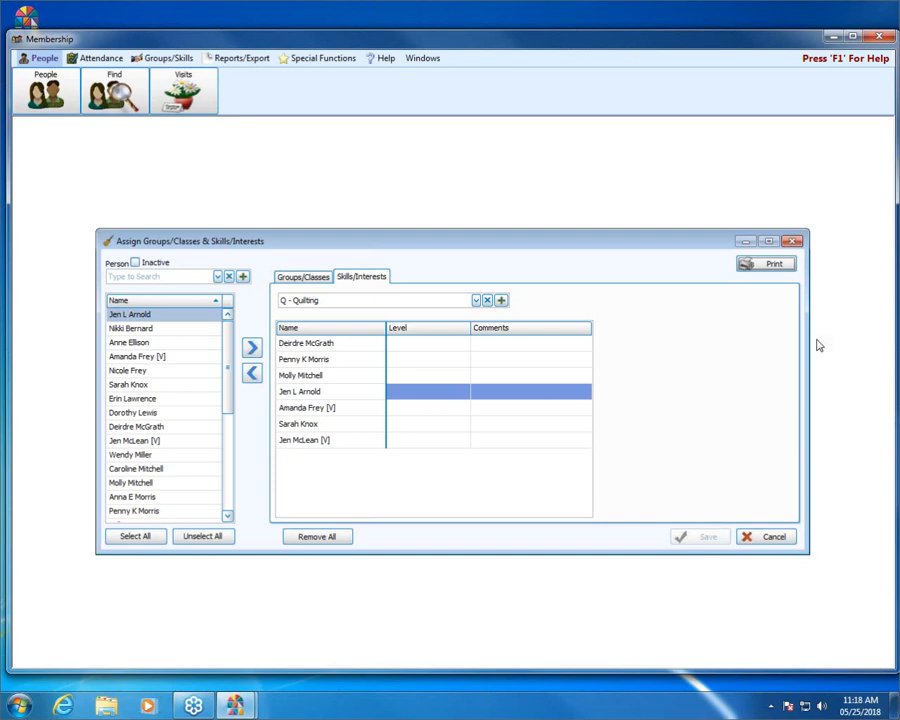
Step: Remove the first person from the Quilting skill and save the change while returning to the groups and classes
click(326, 346)
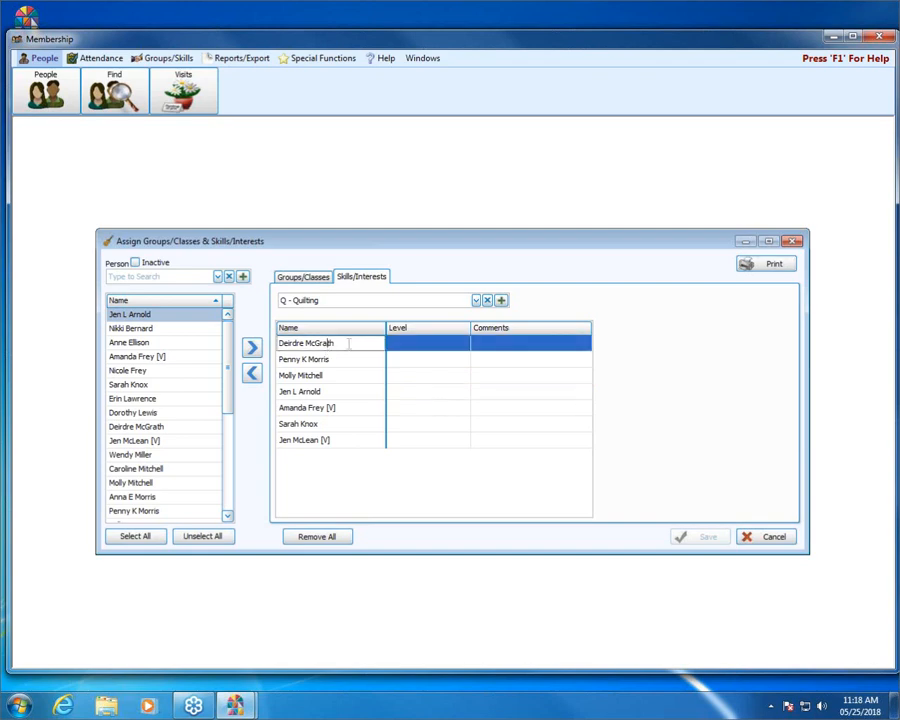
click(253, 373)
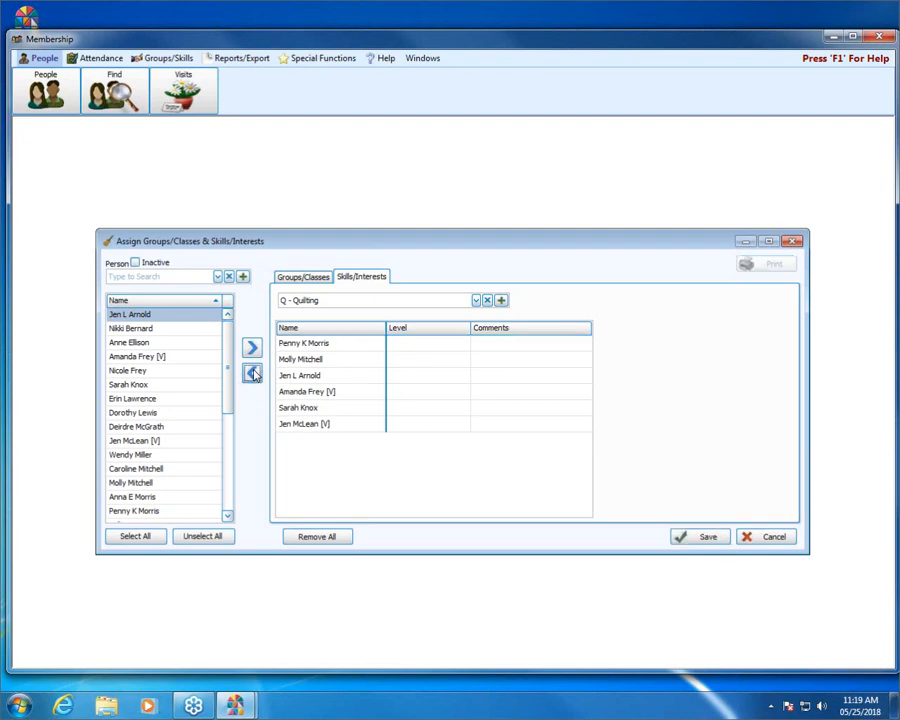
click(304, 279)
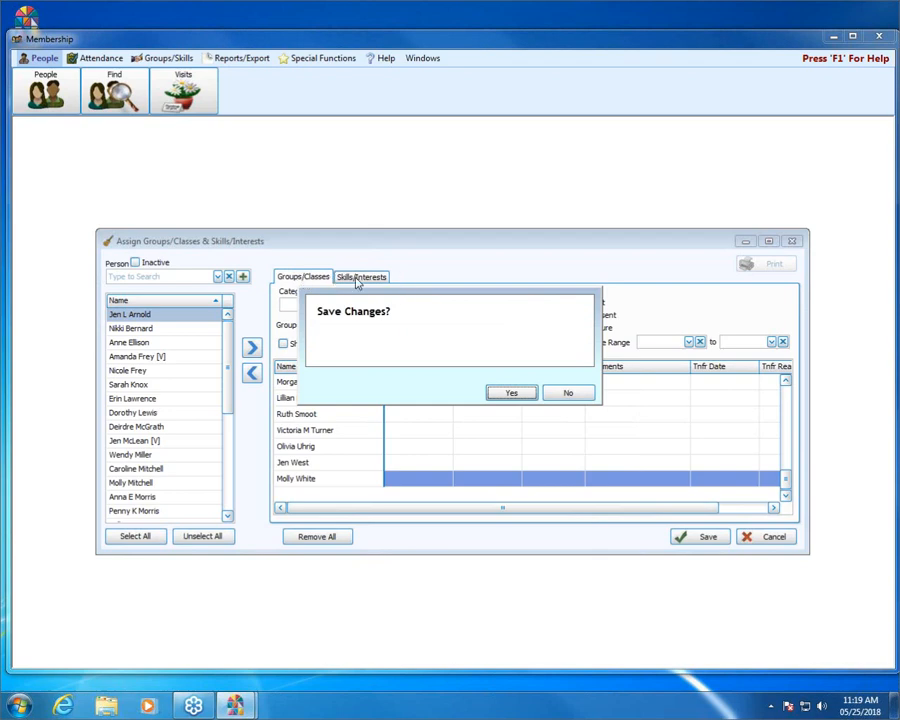
click(500, 396)
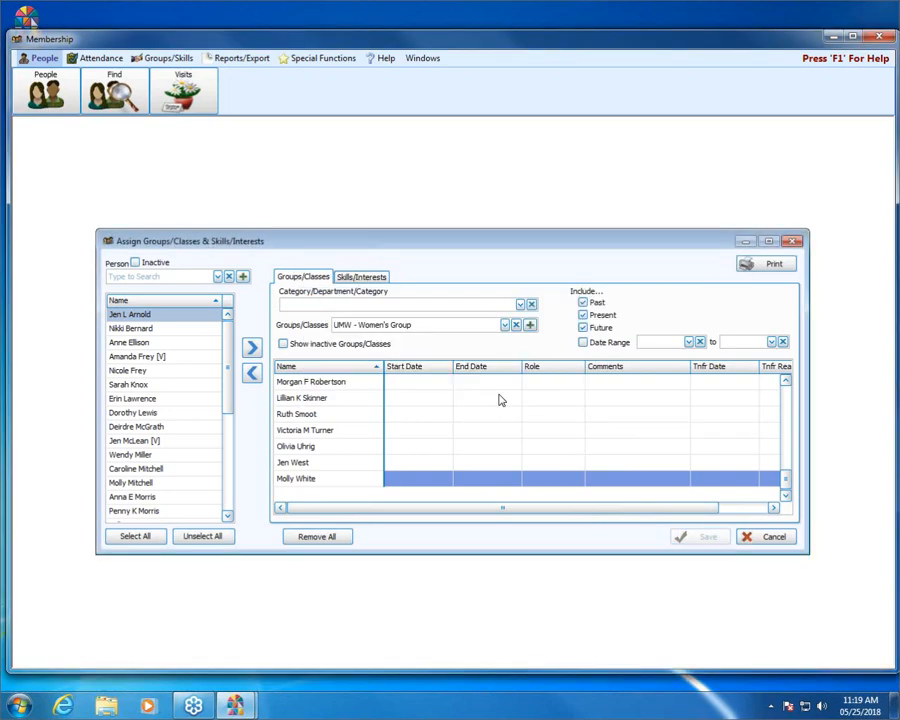
Step: Review the UMW Women's Group member list and its start date column, checking the Quilting skill list in between
click(338, 430)
double_click(335, 429)
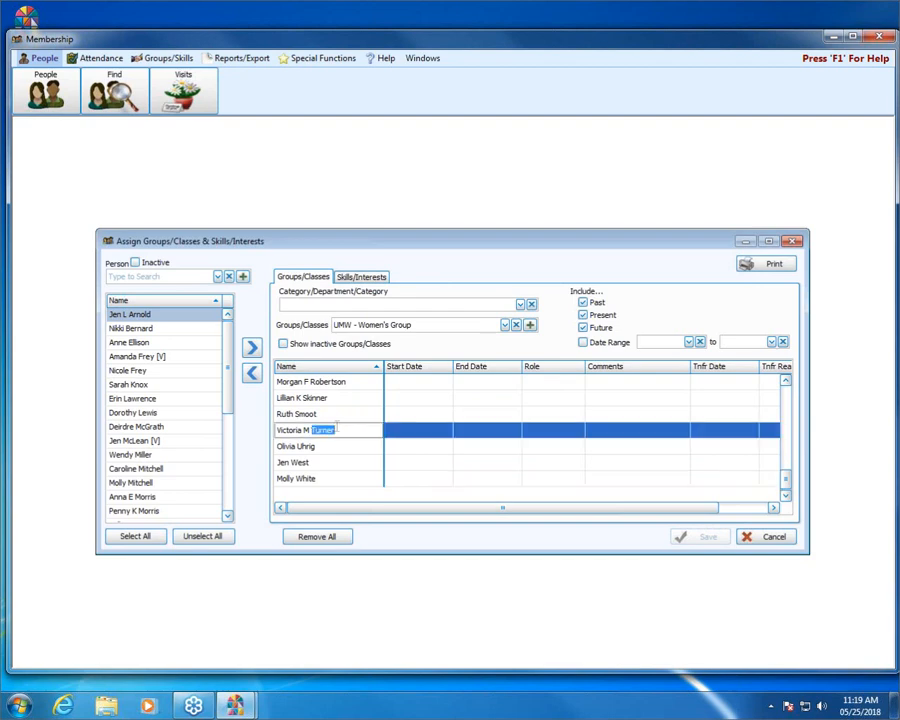
key(Up)
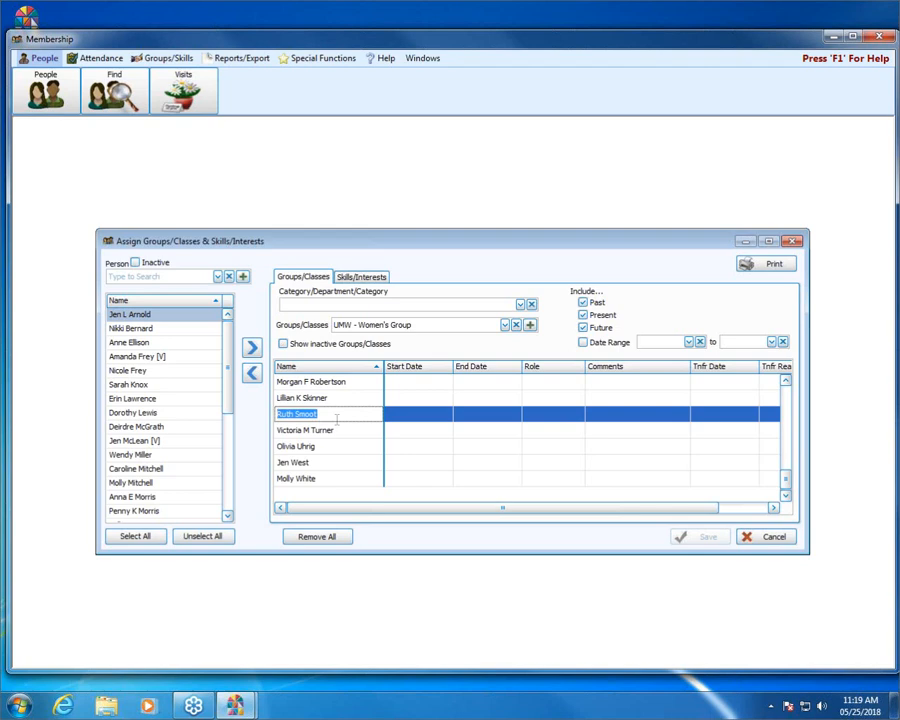
click(352, 276)
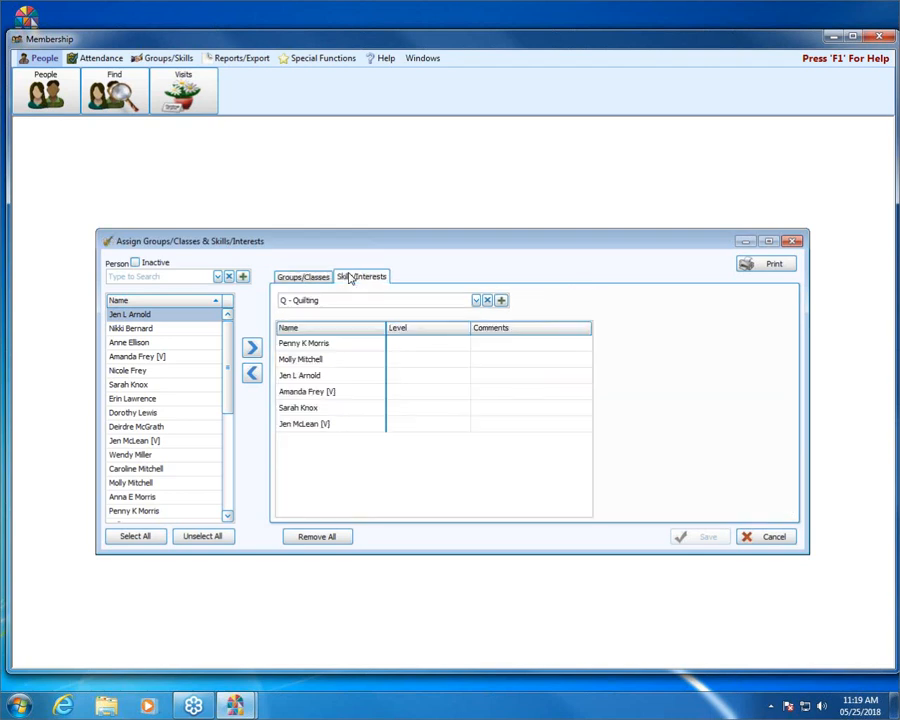
click(306, 278)
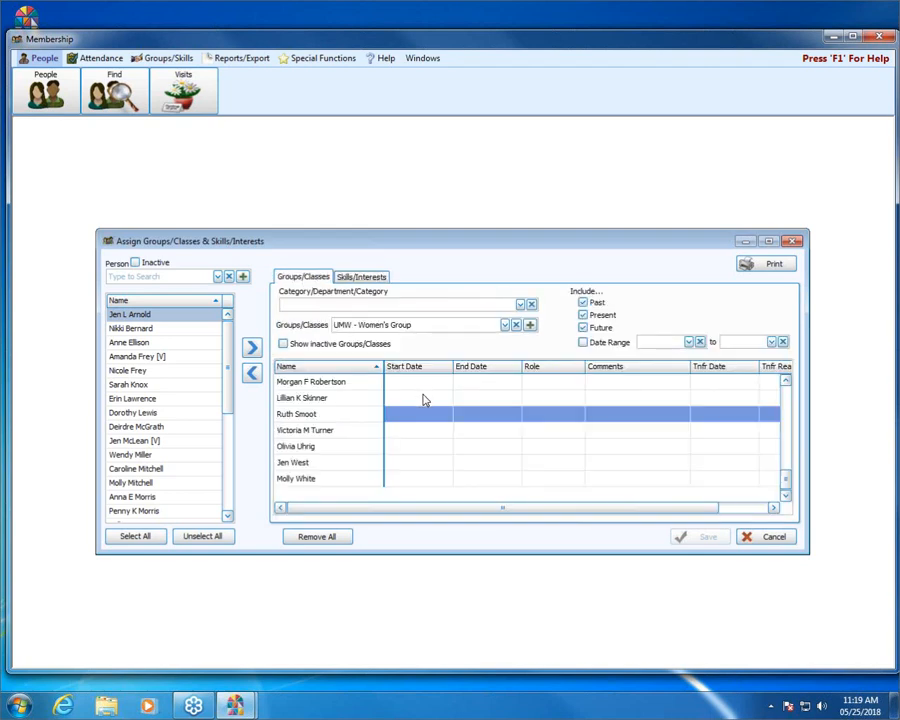
drag(786, 467, 787, 386)
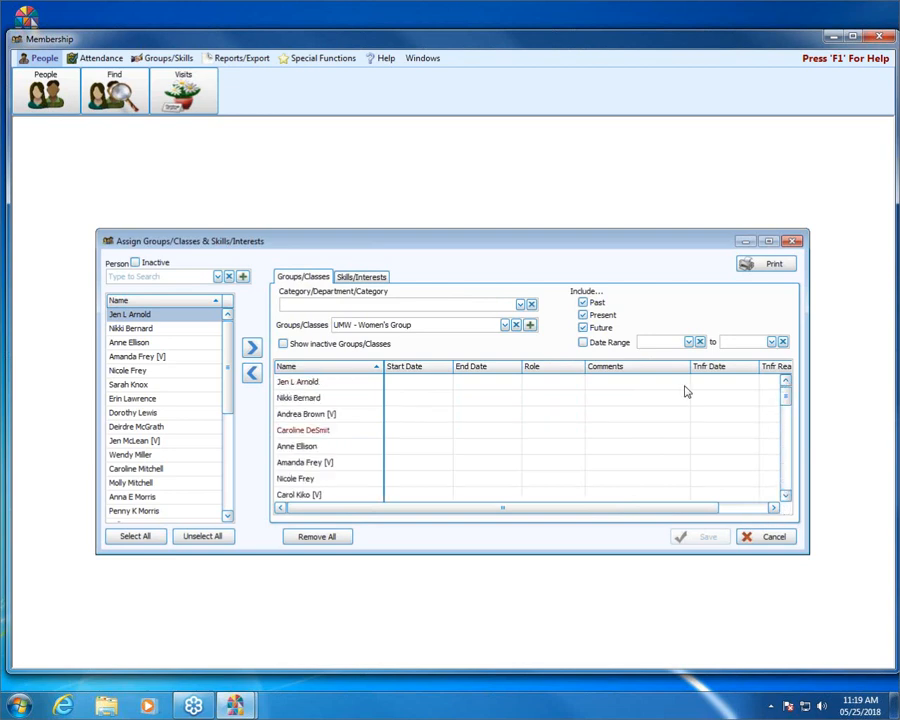
click(397, 383)
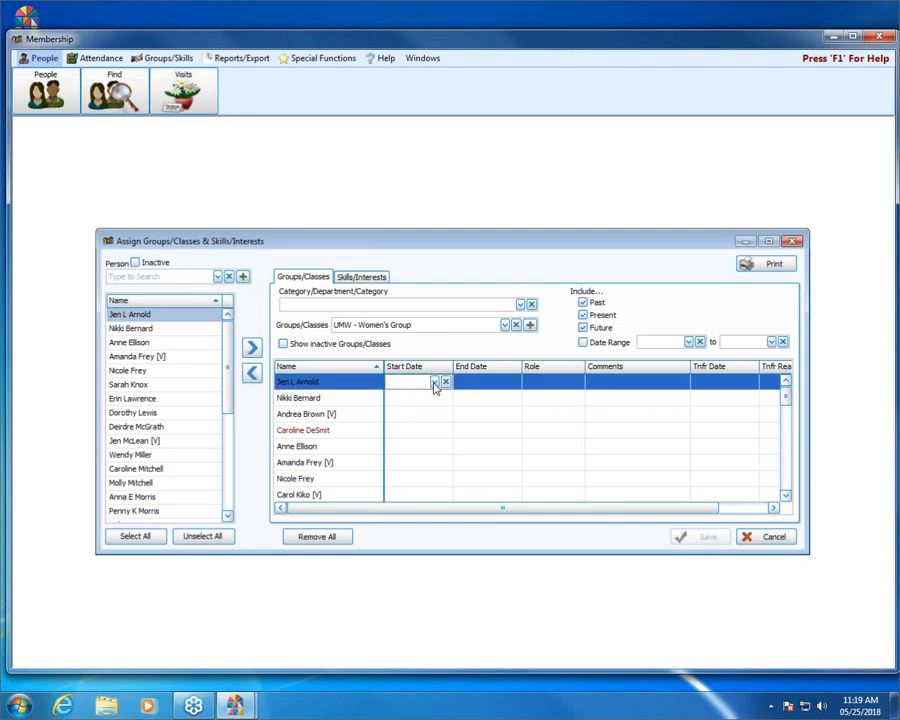
click(435, 382)
click(435, 383)
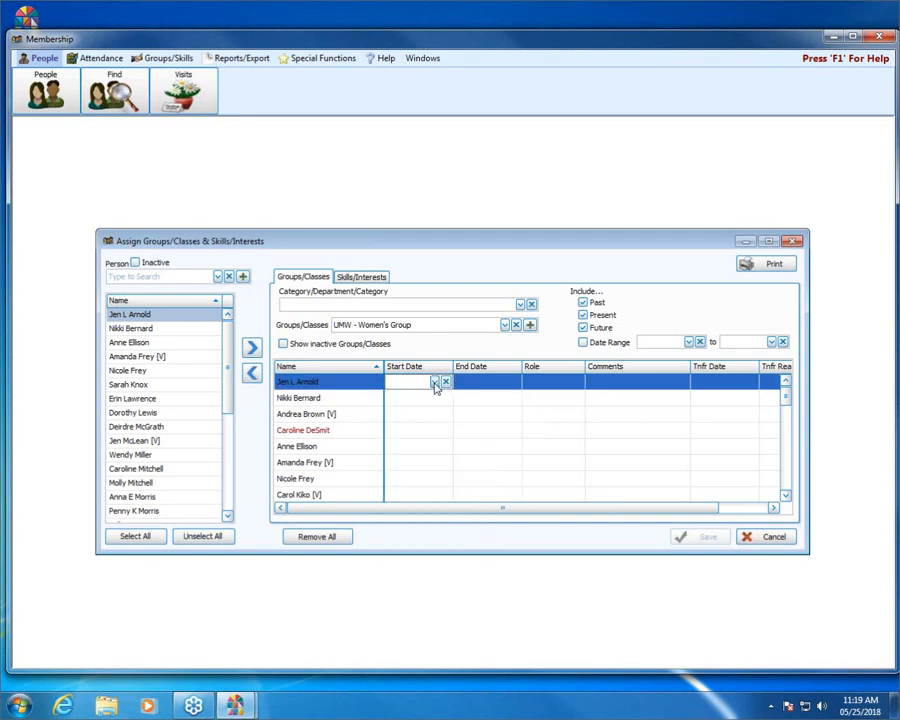
Step: Display the members of the 1-2 - 1st & 2nd Grades SS class and sort them by start date in descending order
click(505, 326)
click(556, 370)
click(556, 370)
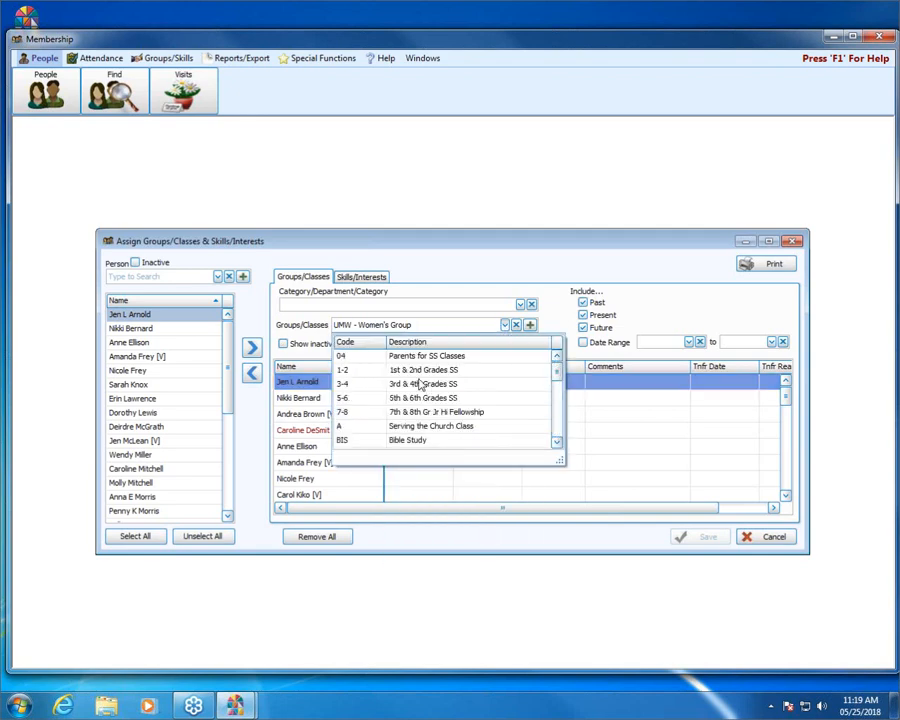
click(402, 369)
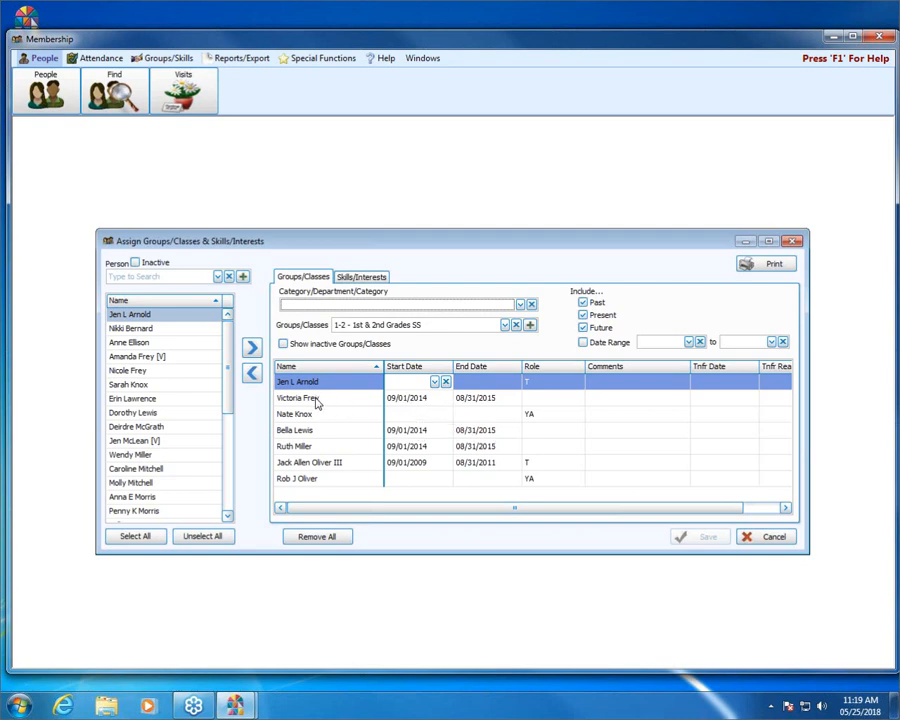
click(434, 368)
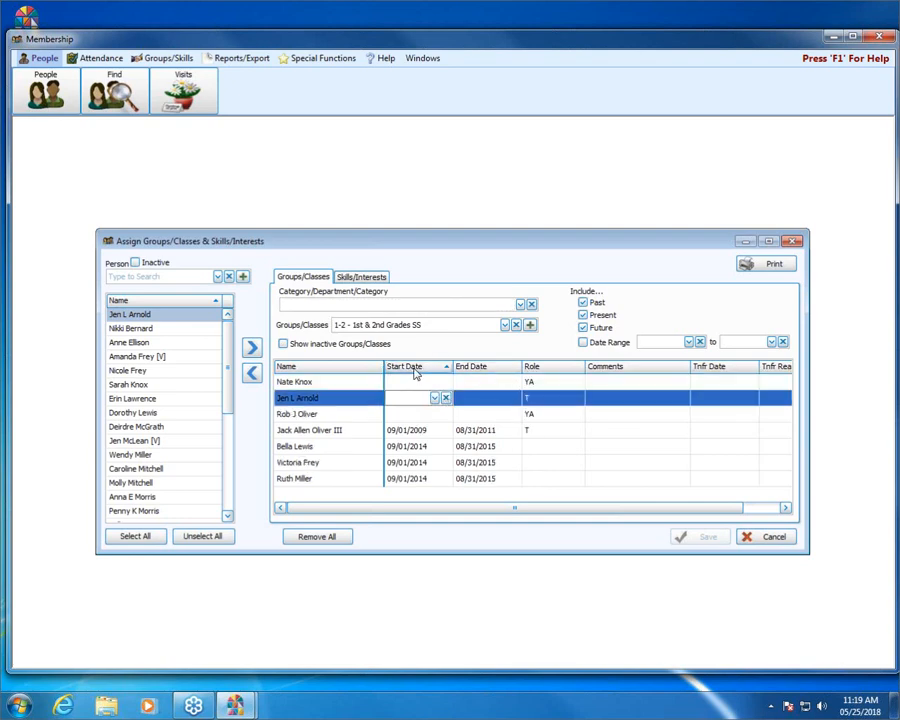
click(416, 368)
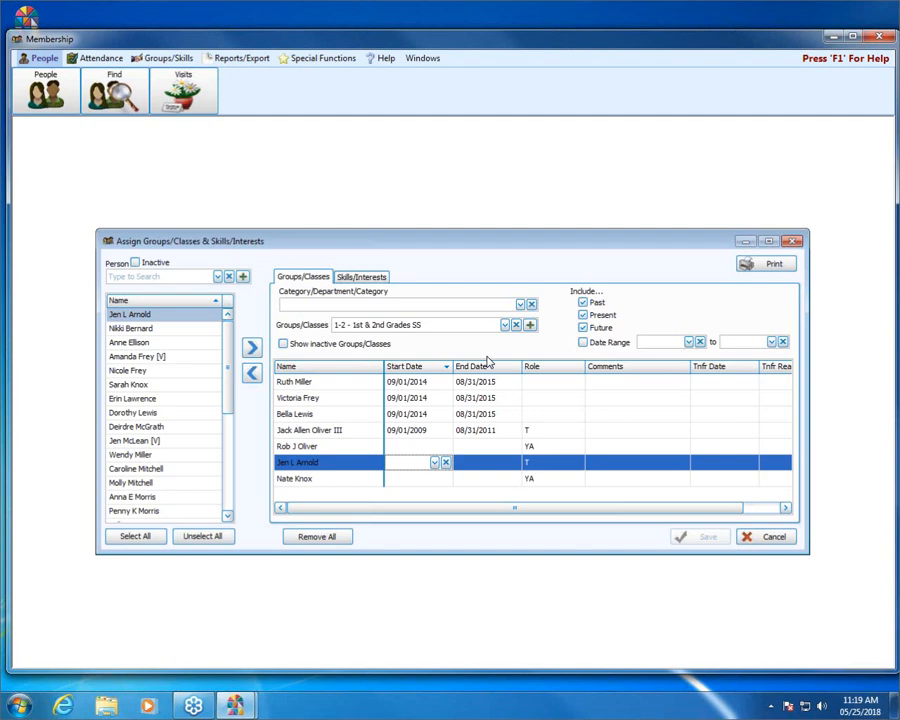
Step: Compare the class list with and without past assignments, leaving past assignments excluded
click(584, 303)
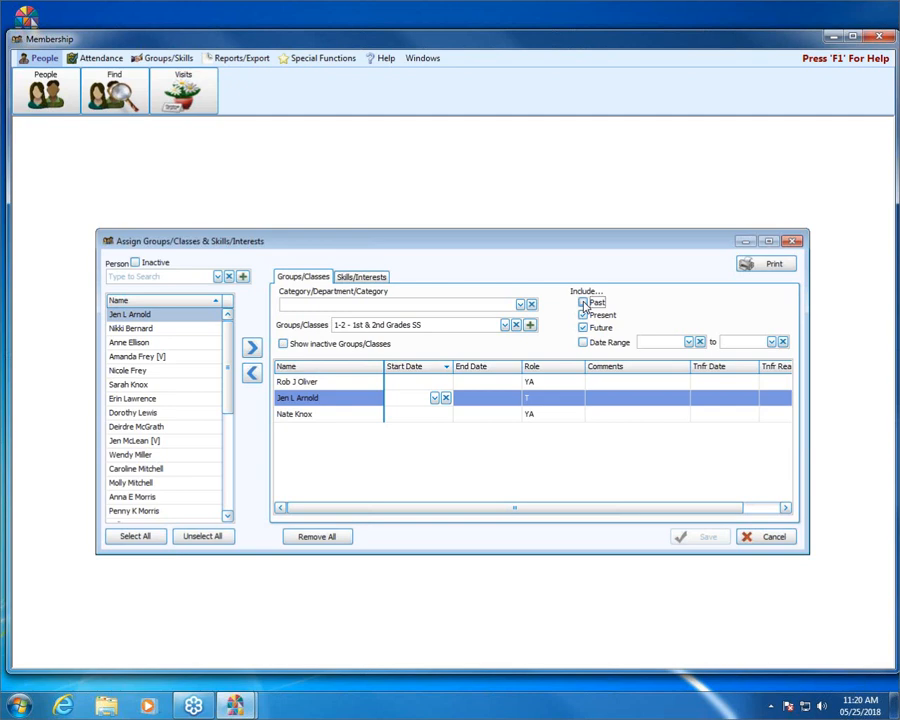
click(584, 303)
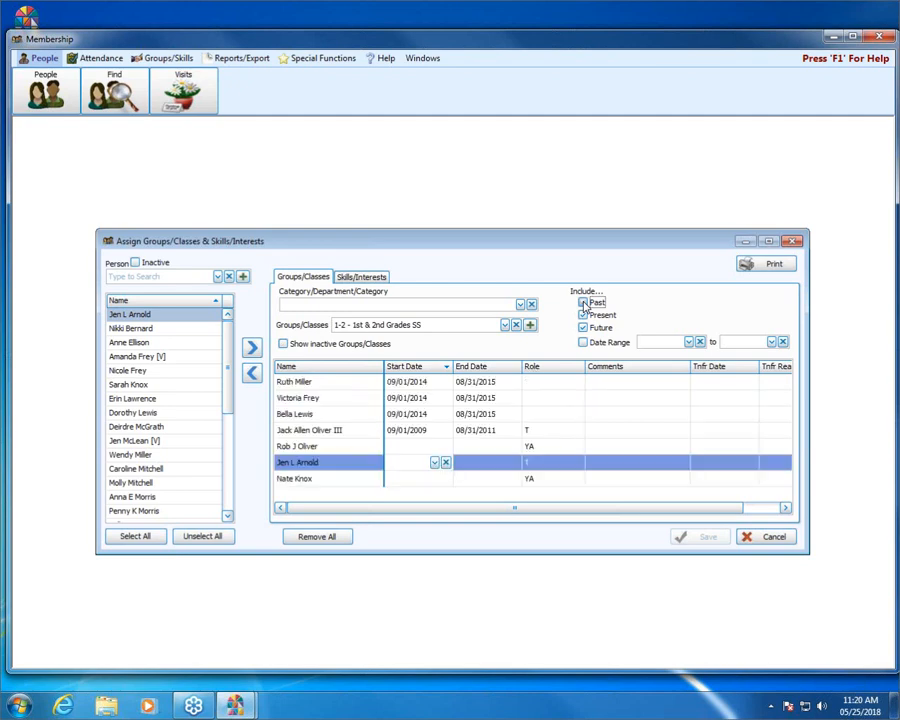
click(584, 303)
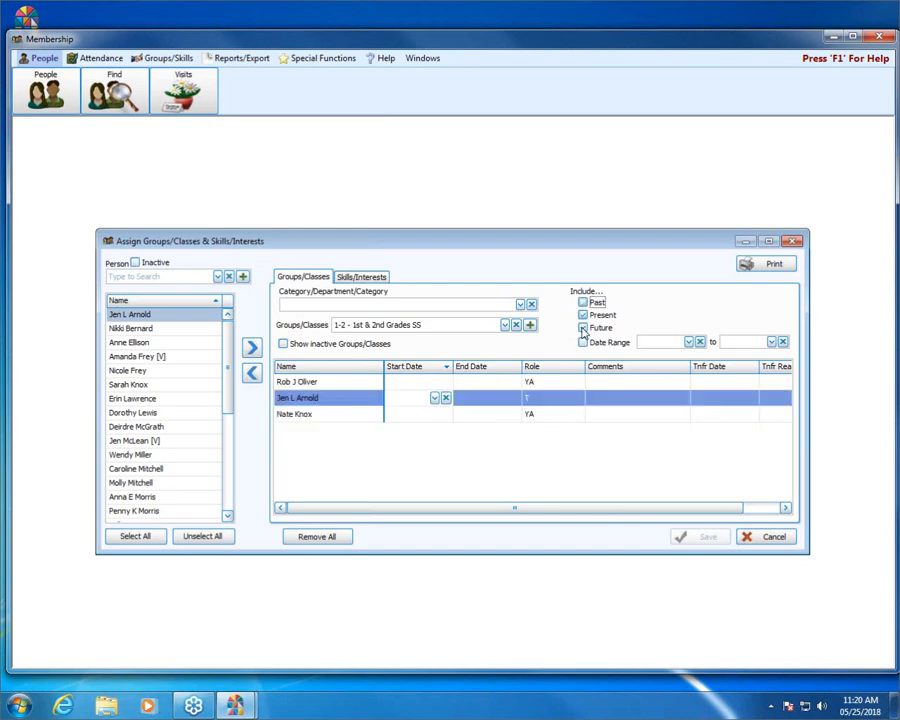
Step: Include past assignments again and turn on the date range filter with the range 01/01/2014 to 01/01/2016
click(583, 342)
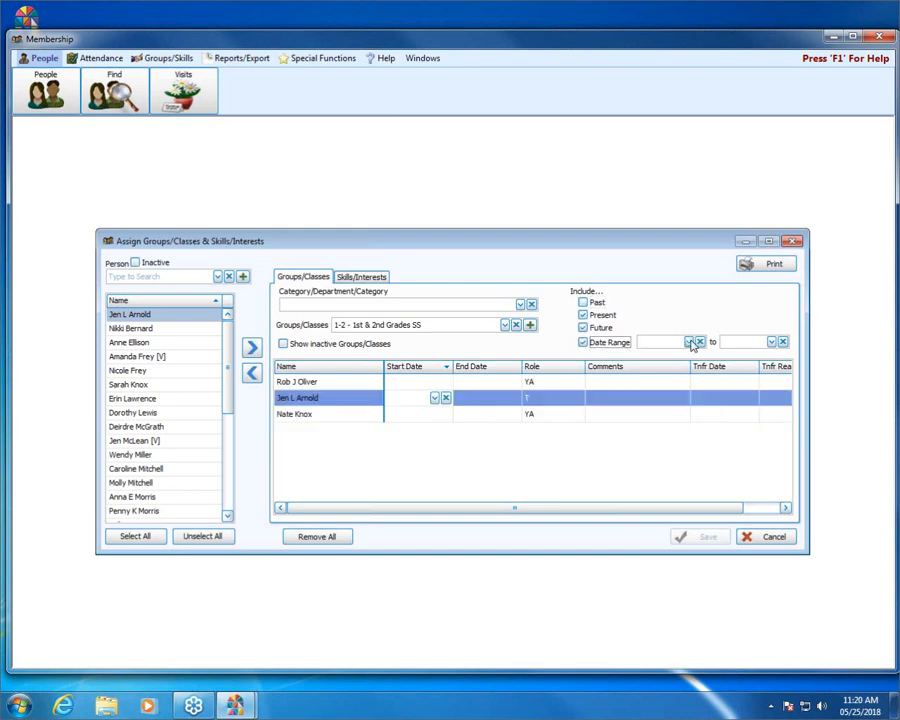
click(584, 303)
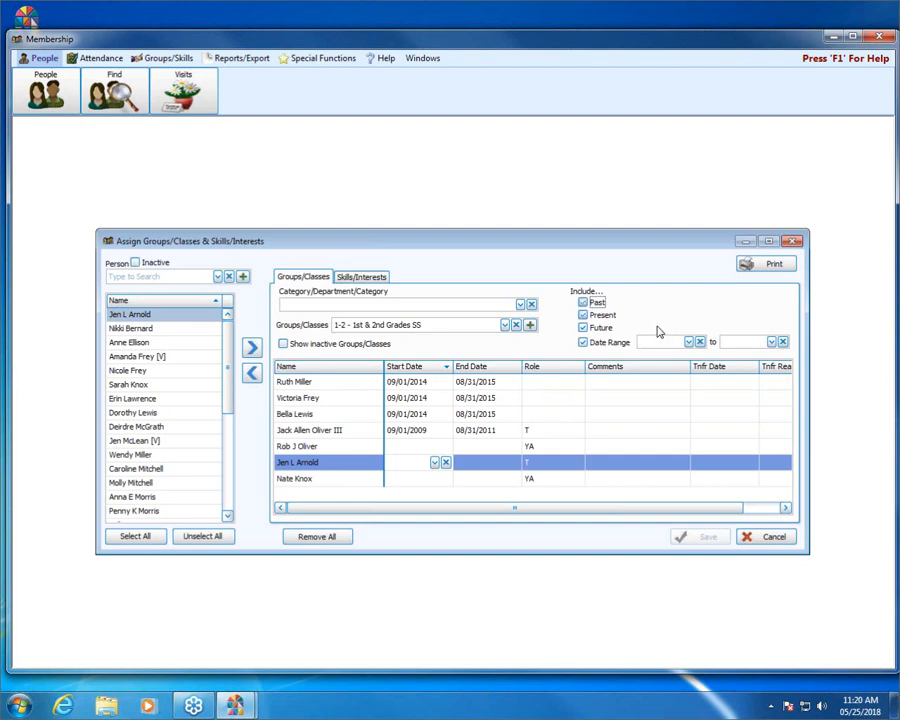
click(689, 342)
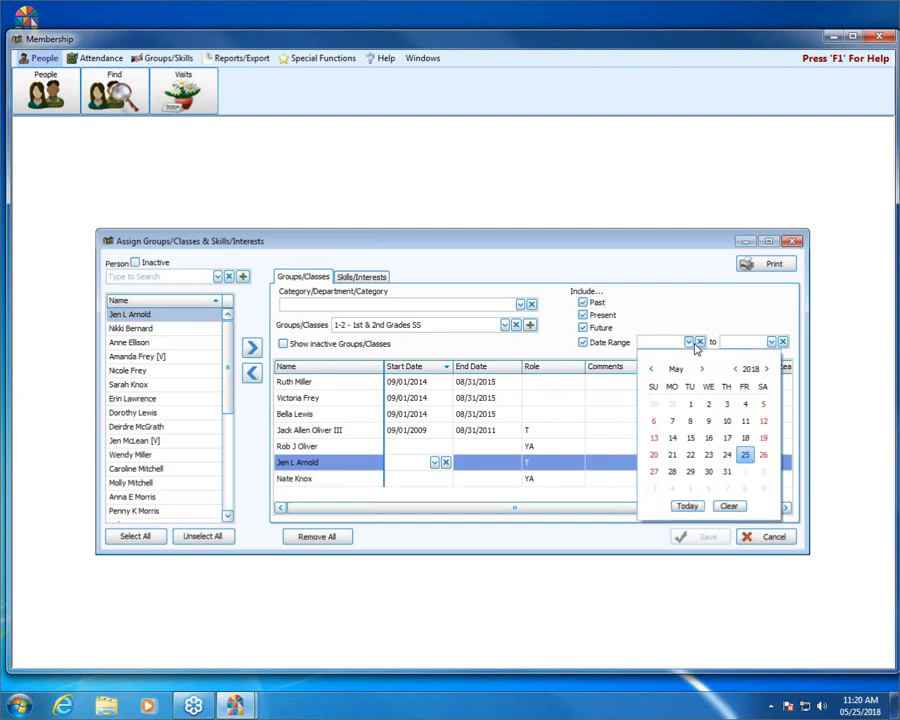
click(689, 342)
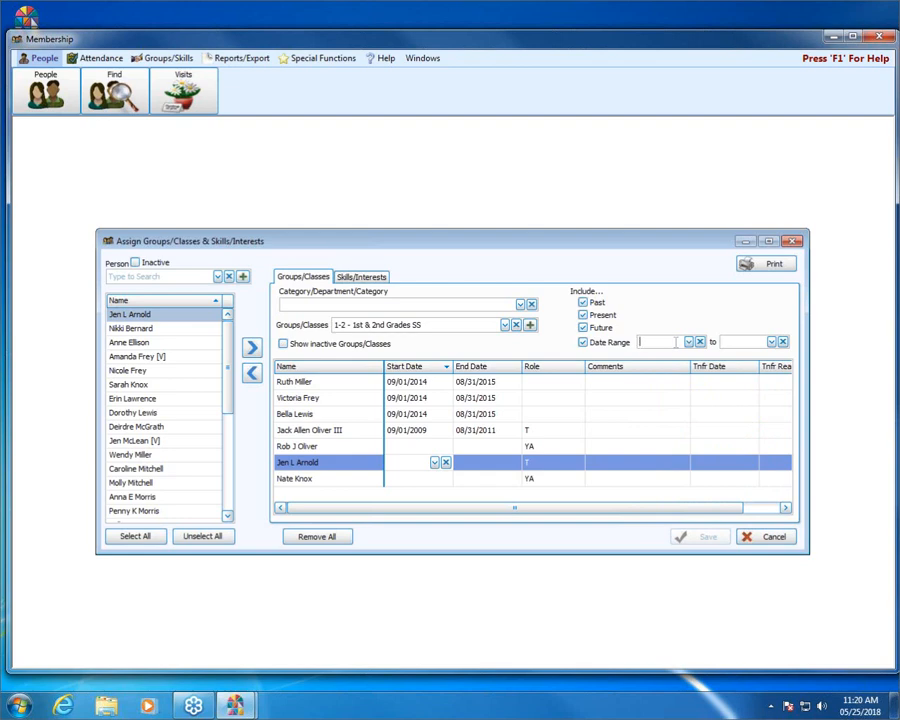
text(01/01/2014)
click(742, 342)
text(01/)
text(018)
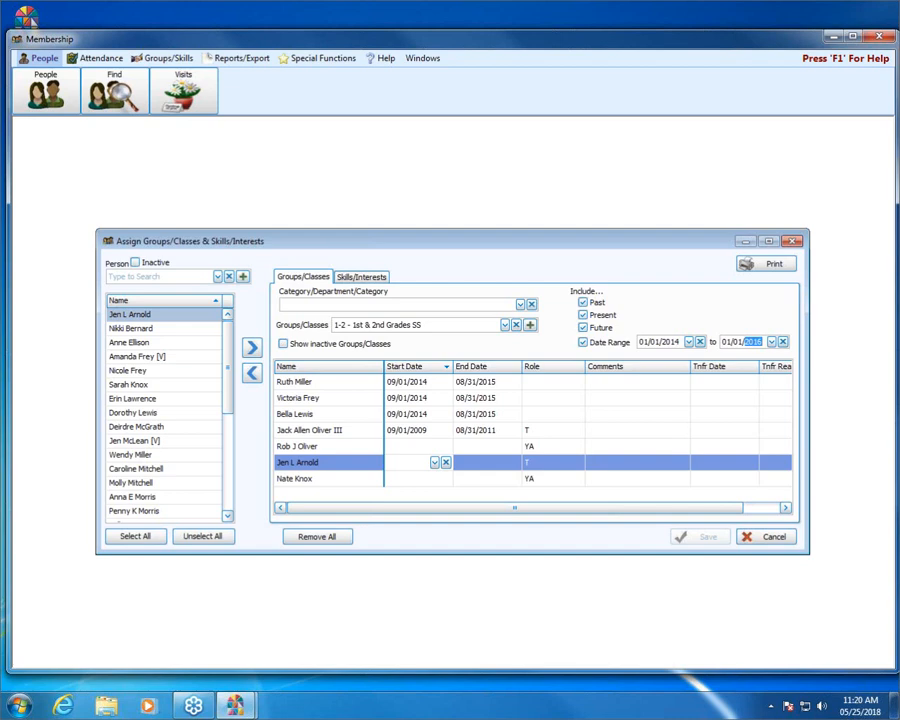
Step: Exclude the past, present and future assignments so that only the date range filters the class list
click(583, 302)
click(583, 315)
click(583, 328)
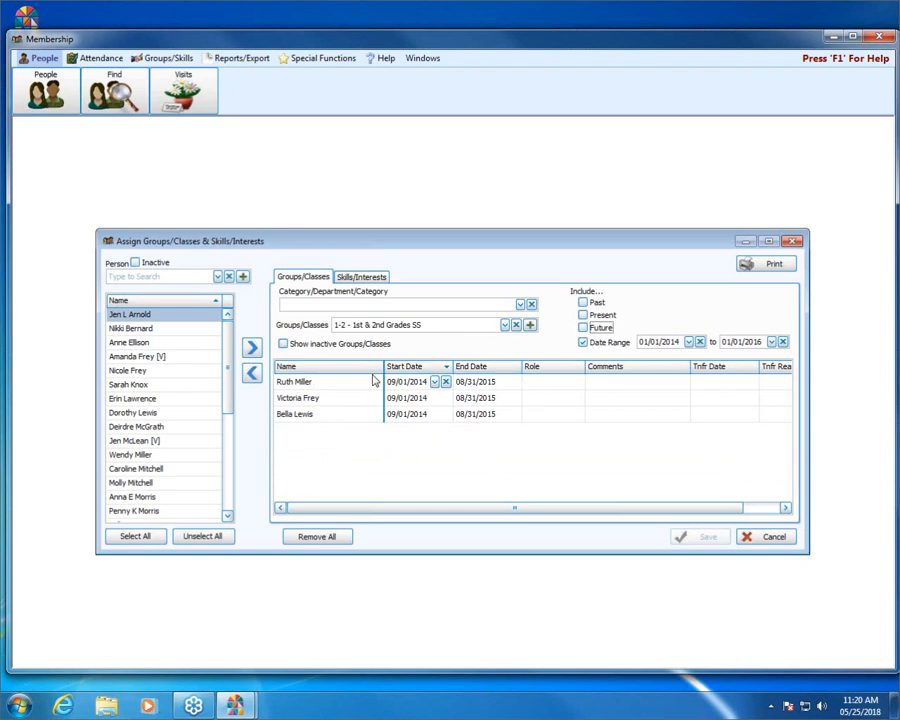
Step: Include past, present and future assignments in the class list again and turn off the date range filter
click(583, 302)
click(583, 315)
click(583, 327)
click(583, 342)
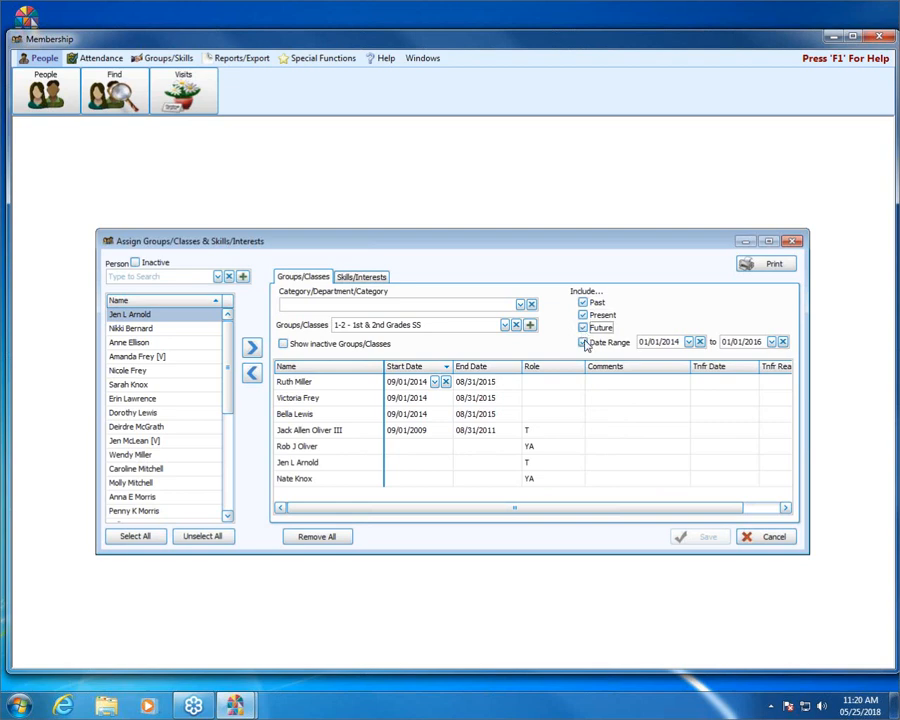
click(584, 343)
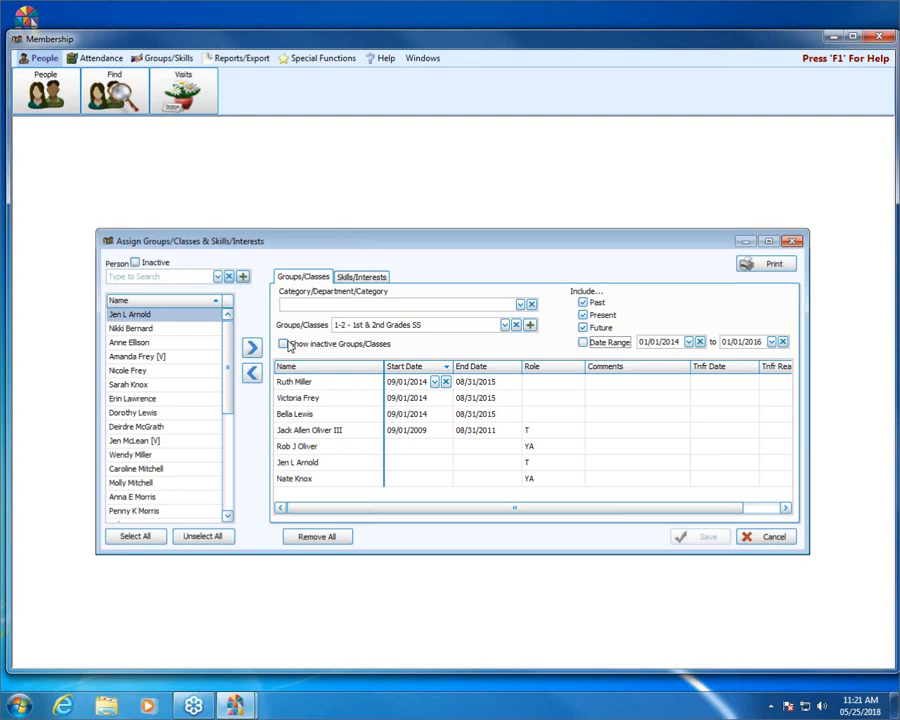
Step: Close the group assignment window and the earlier Find results, and open a new Find search
click(790, 242)
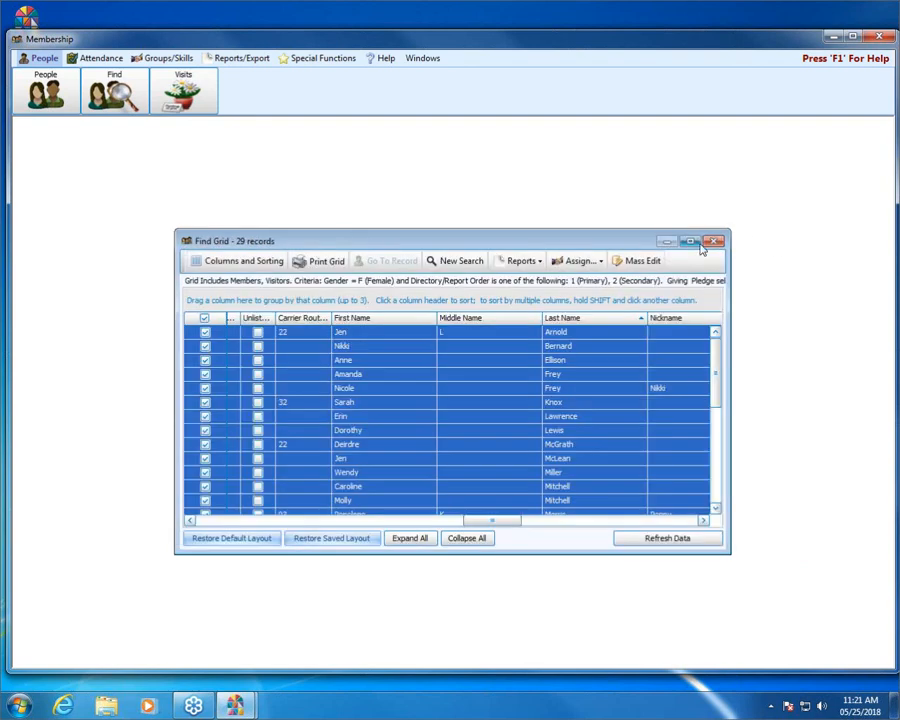
click(706, 243)
click(116, 96)
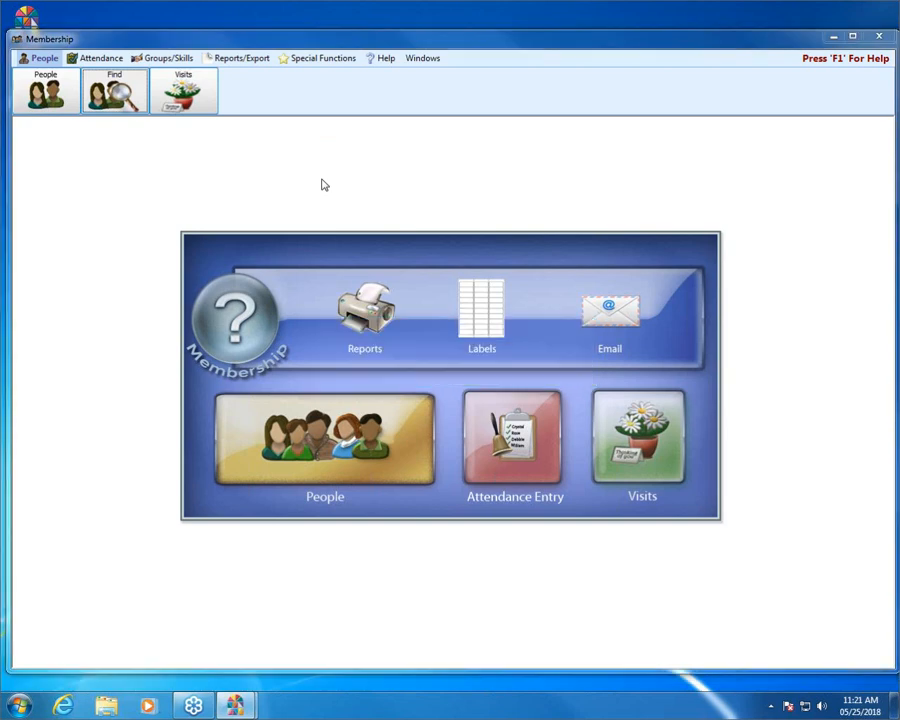
Step: Add a Find criterion for people presently in the groups/classes entry 1-2 - 1st & 2nd Grades SS
click(311, 244)
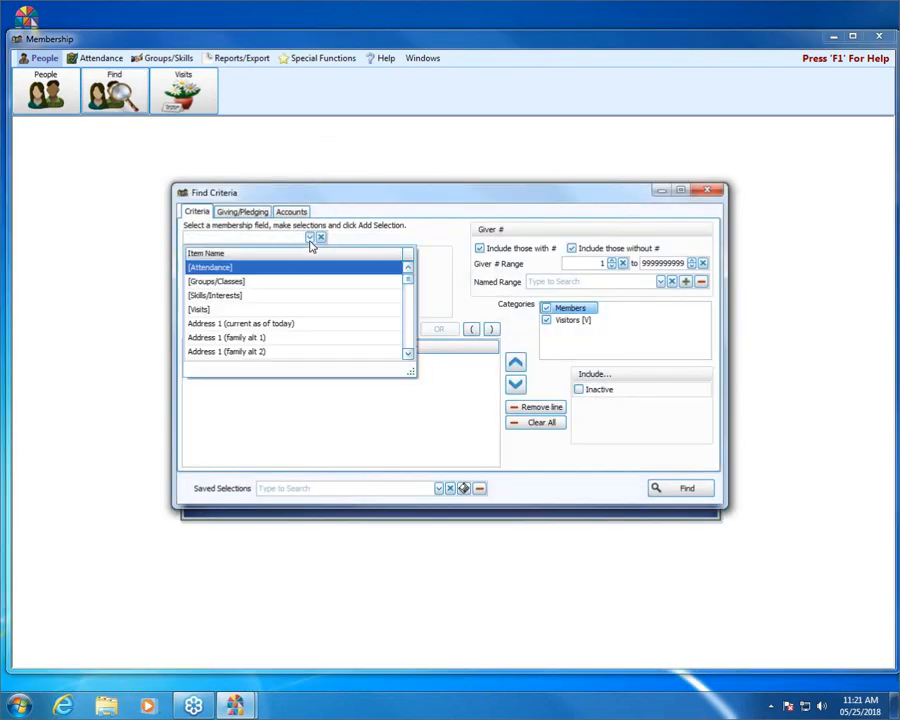
click(278, 284)
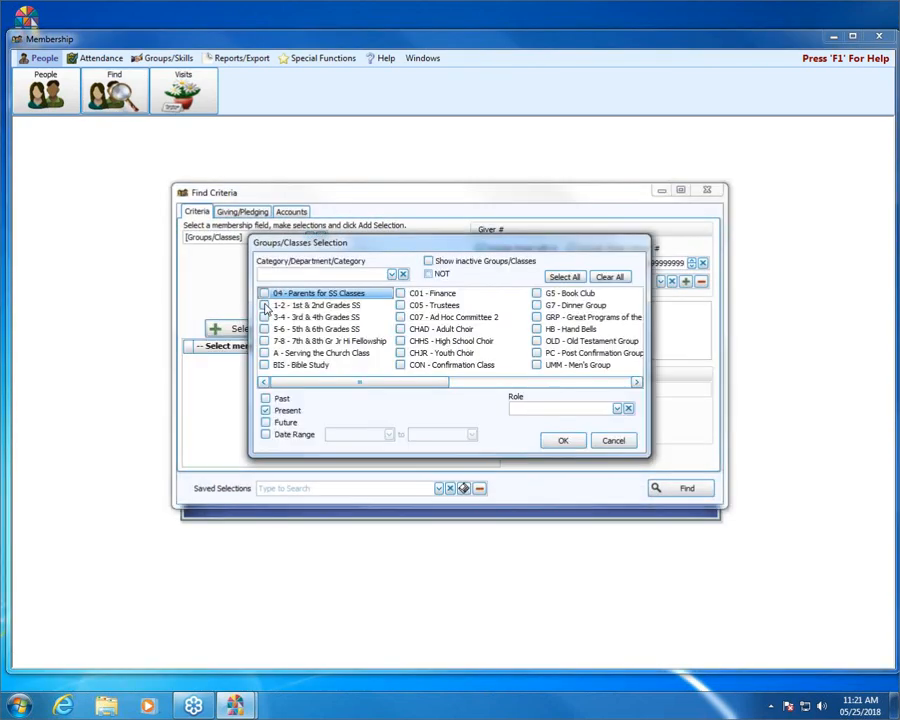
click(267, 308)
click(264, 306)
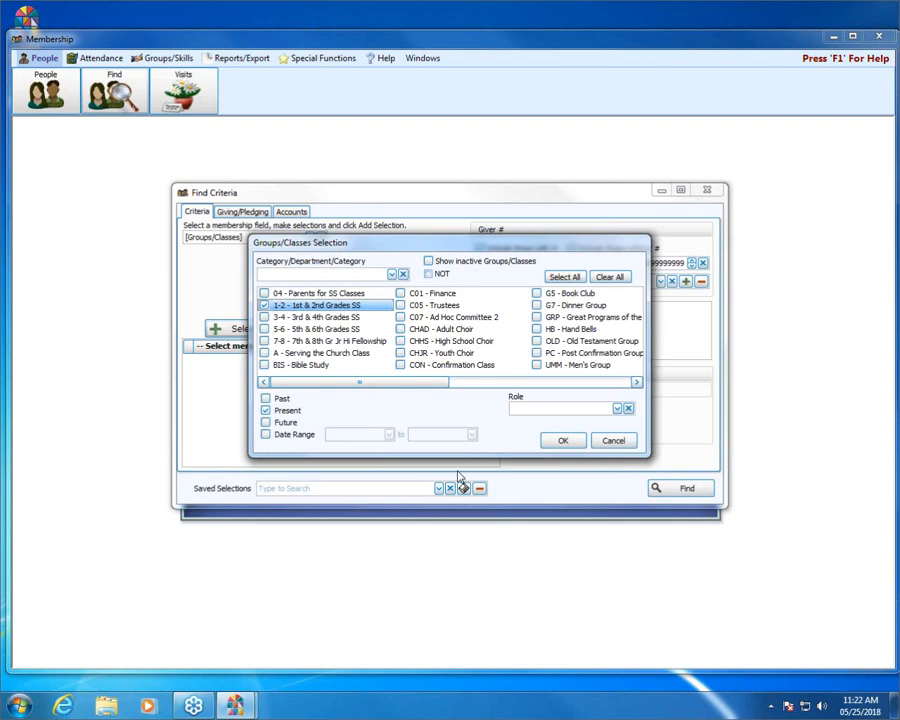
click(560, 441)
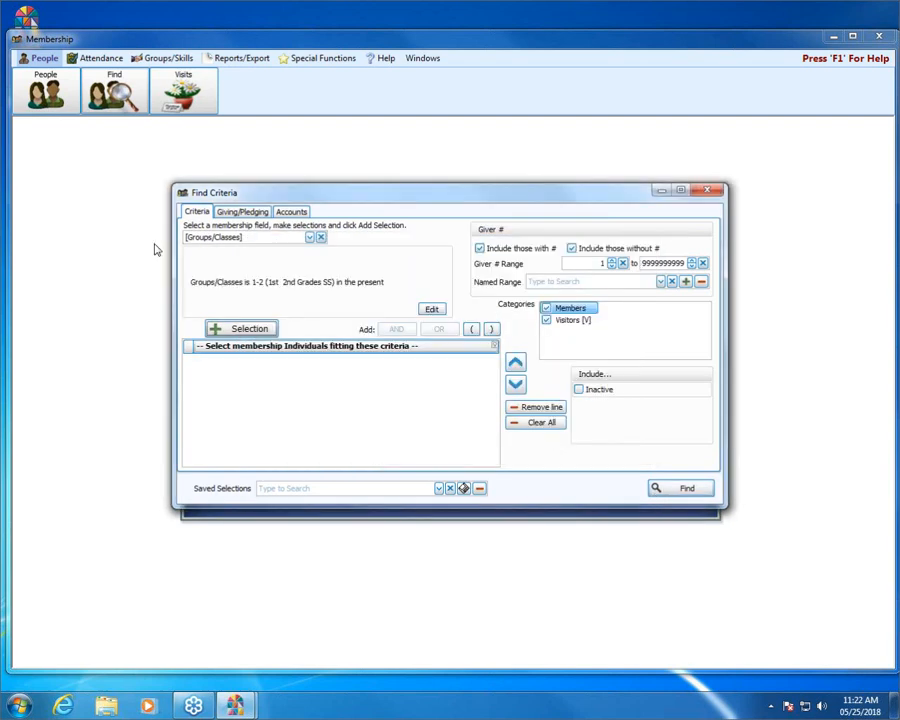
click(236, 328)
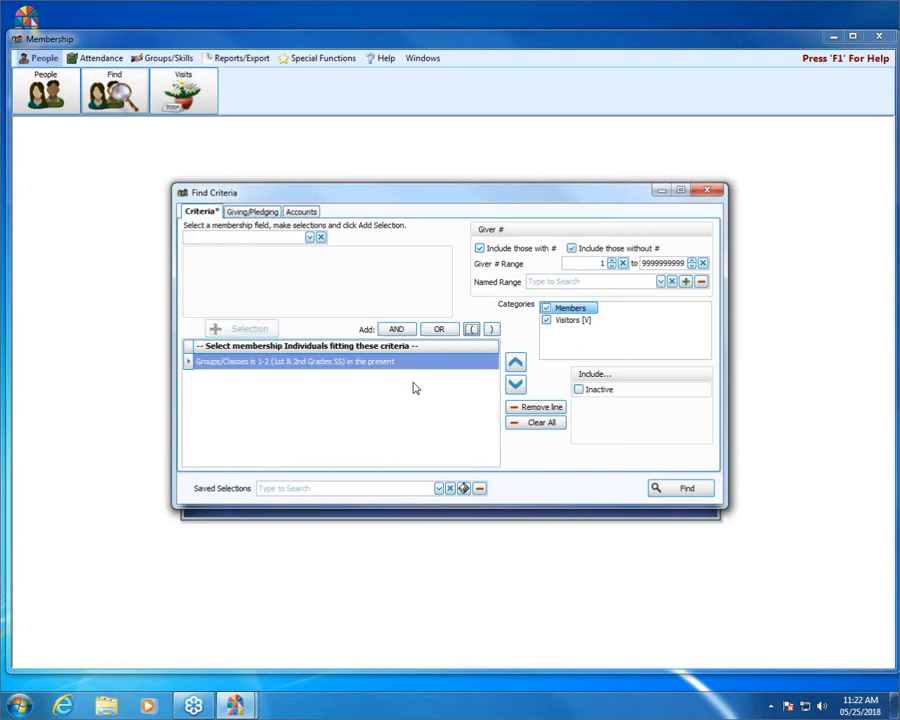
Step: Run the Find search for the class, review the resulting grid of people, and close it
click(667, 490)
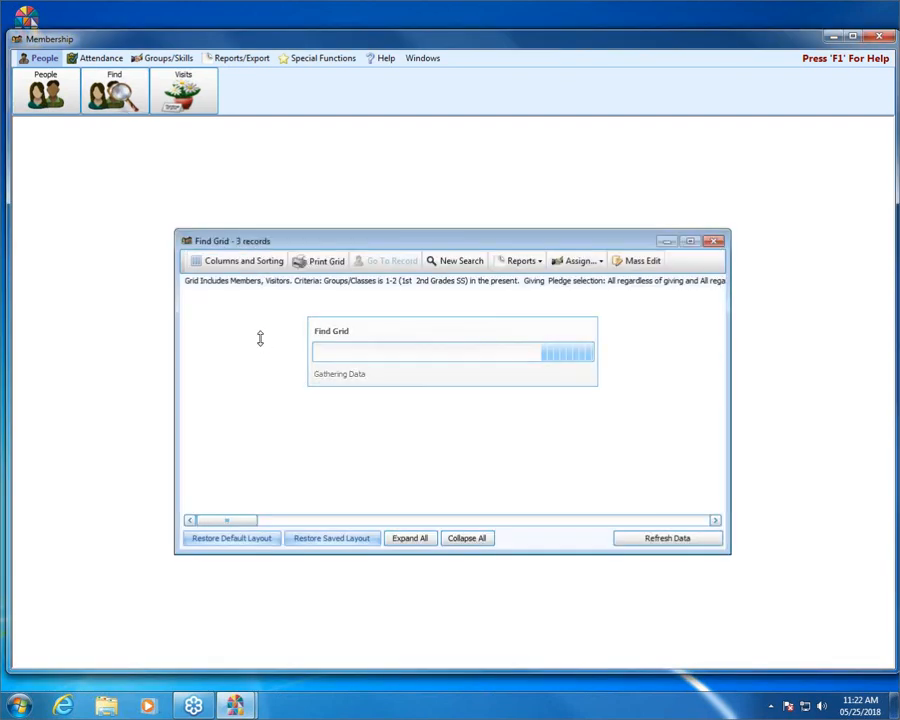
mouse_move(279, 243)
mouse_down()
mouse_move(232, 242)
mouse_move(328, 237)
mouse_move(279, 235)
mouse_move(257, 209)
mouse_move(229, 213)
mouse_move(286, 226)
mouse_move(197, 206)
mouse_move(227, 234)
mouse_up()
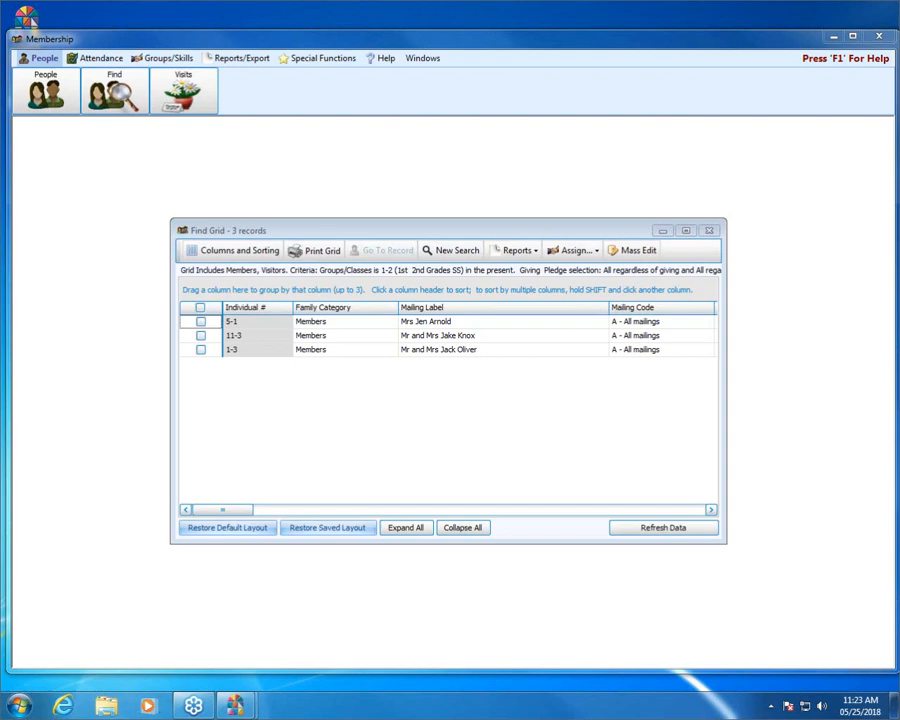
click(708, 231)
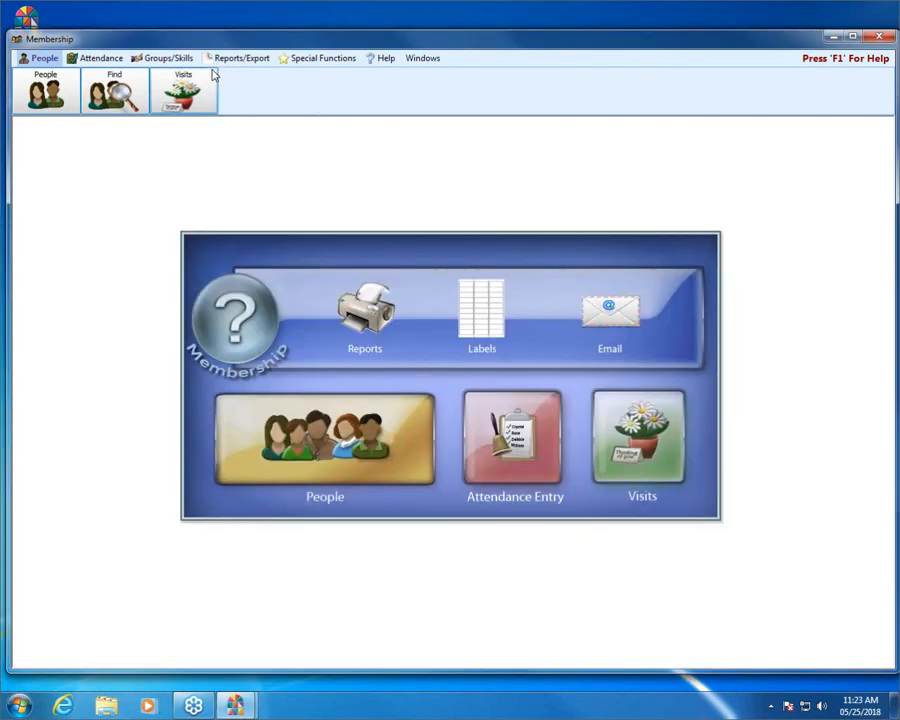
Step: Open the group assignment window from the groups and skills functions
click(165, 58)
click(137, 90)
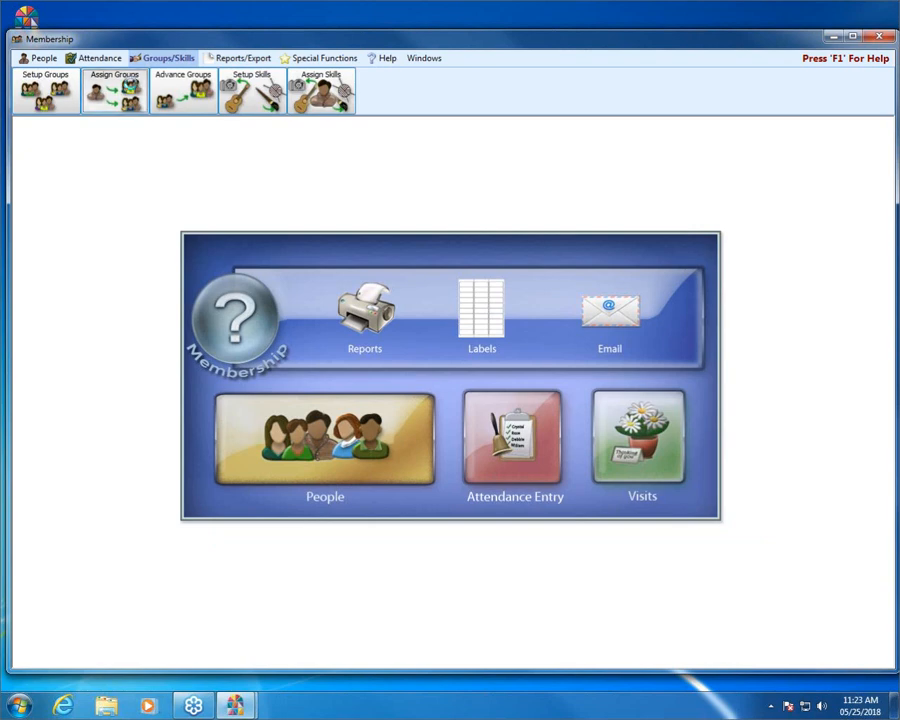